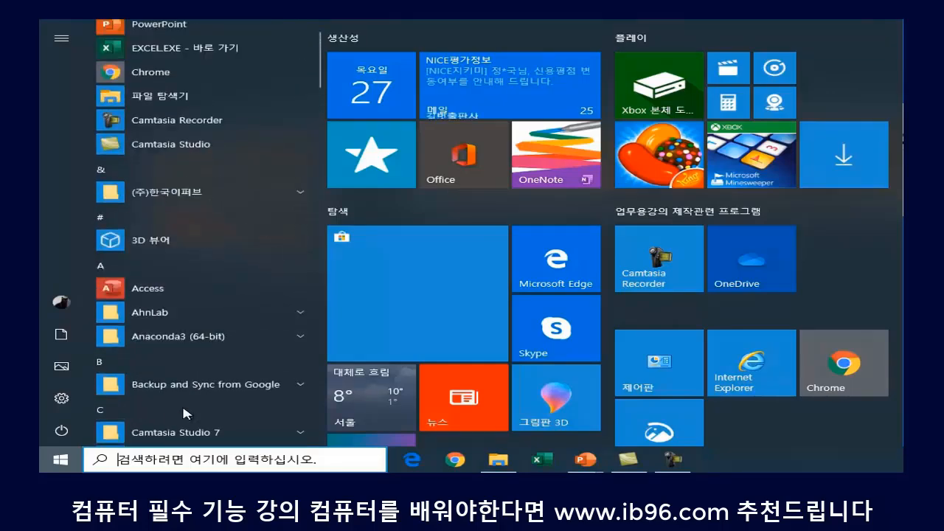
- Look through the app list in the Start menu, from the most-used apps down through the alphabetical groups
scroll(133, 162, down, 2)
scroll(132, 177, down, 15)
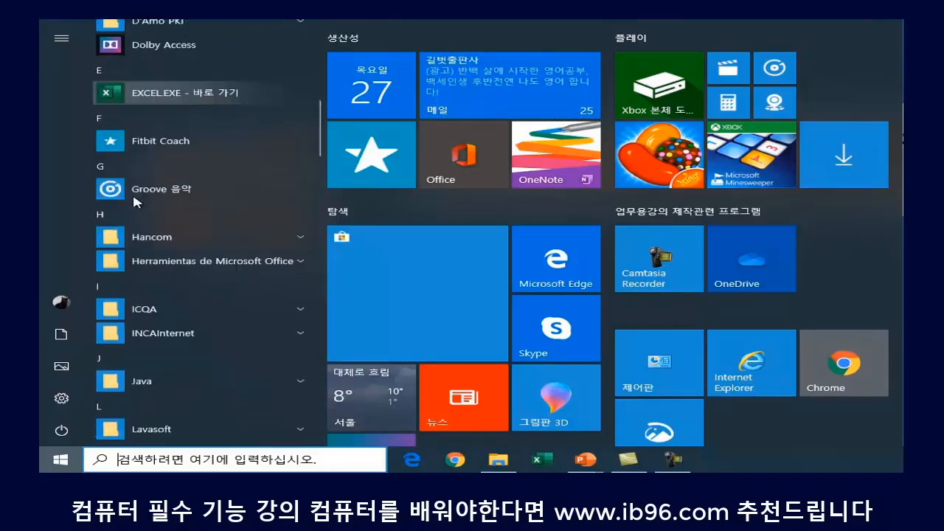
scroll(157, 330, up, 18)
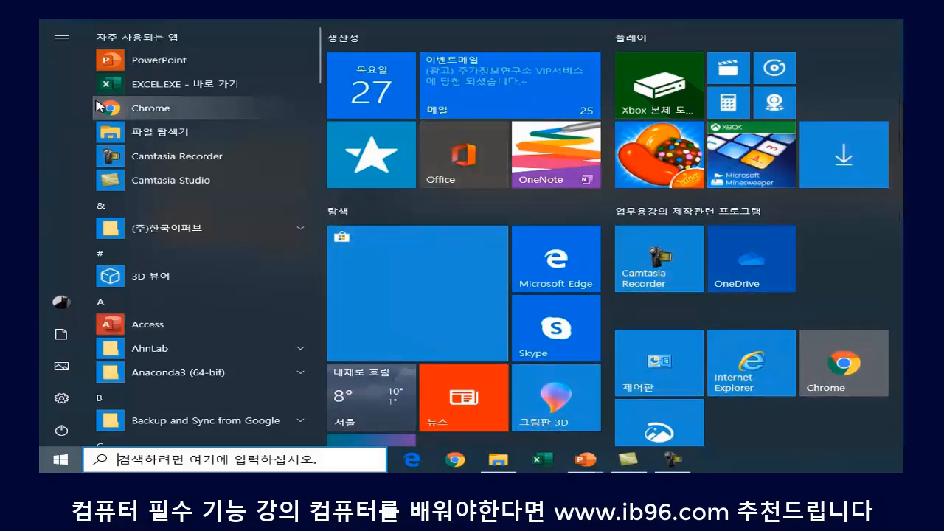
scroll(152, 243, down, 3)
scroll(147, 347, up, 4)
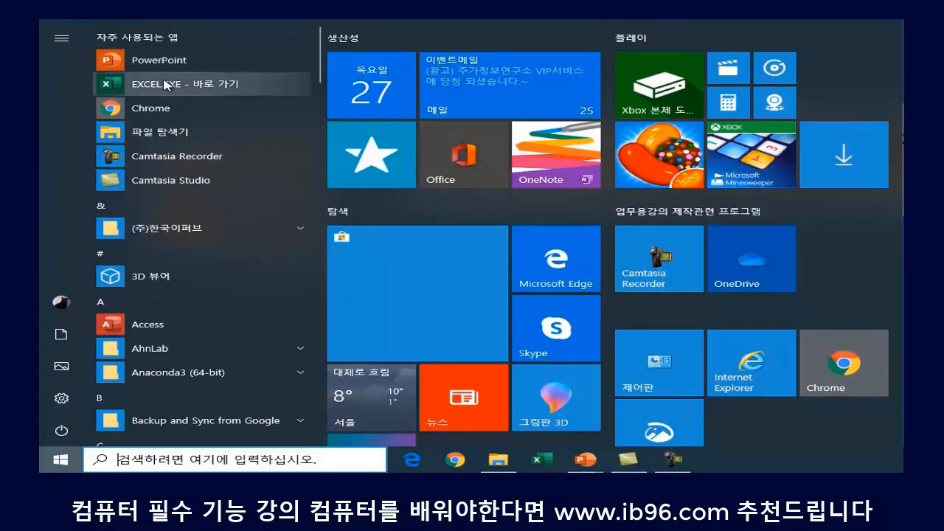
scroll(162, 111, down, 3)
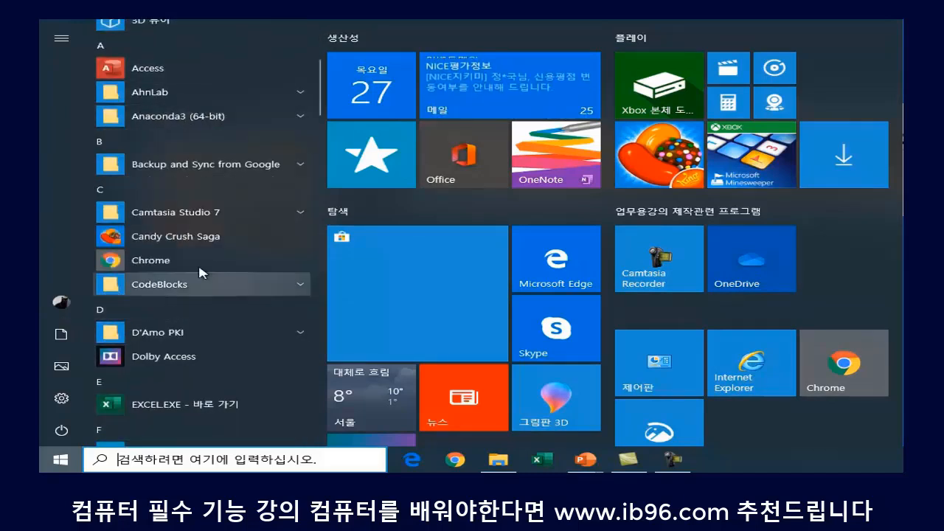
scroll(221, 310, down, 3)
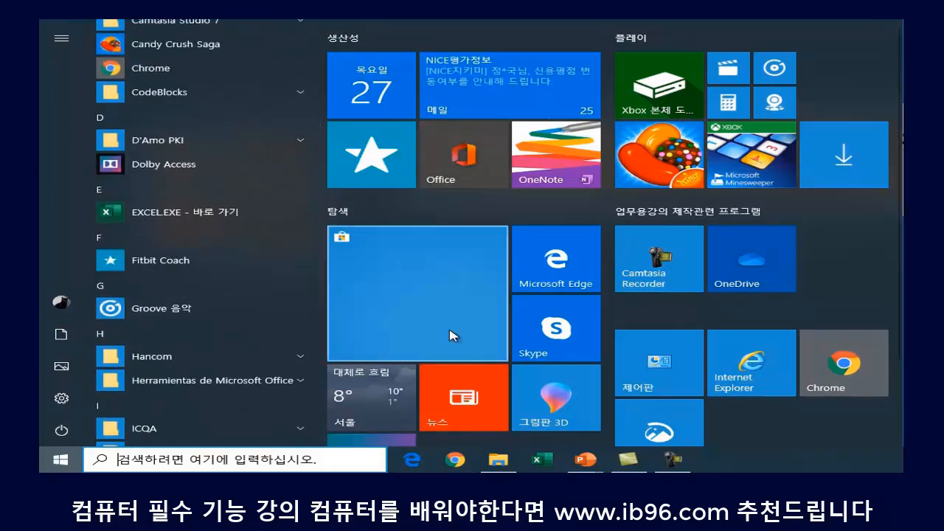
- Show the taskbar over the running slide show
right_click(61, 461)
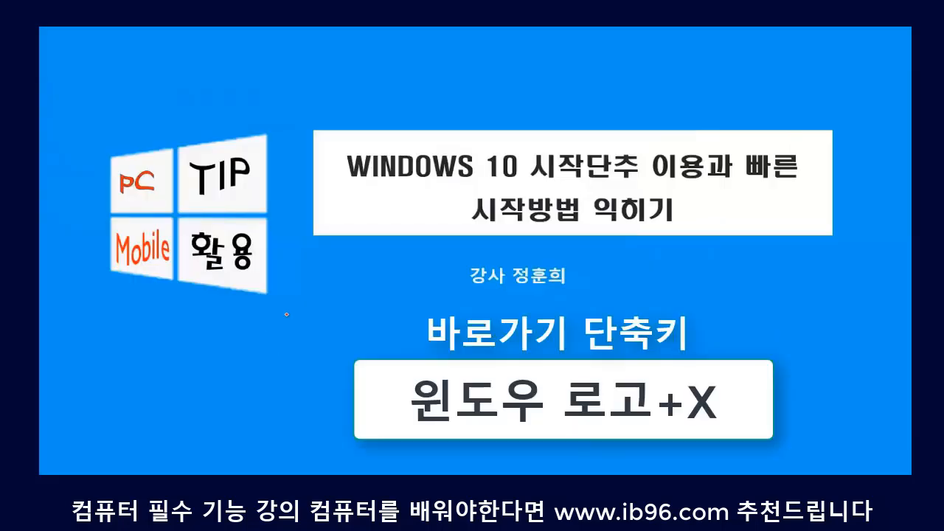
right_click(297, 333)
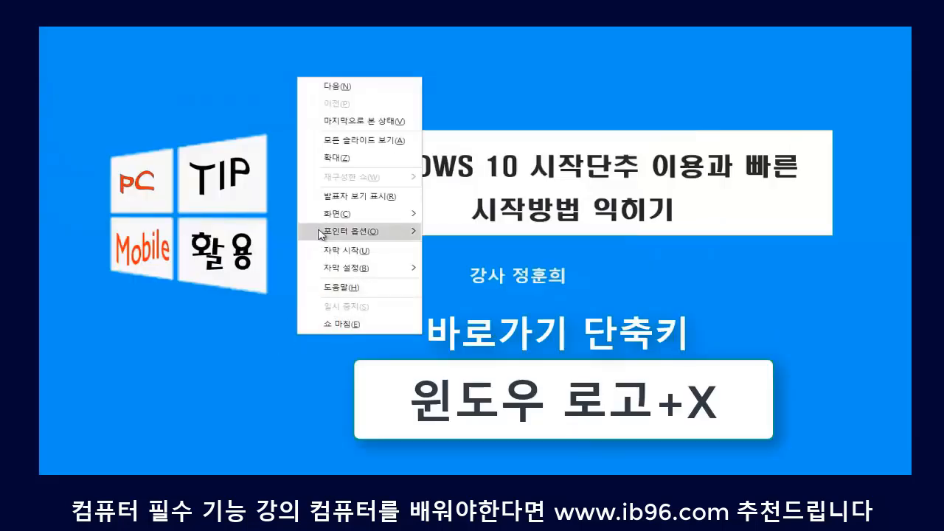
mouse_move(316, 238)
click(495, 270)
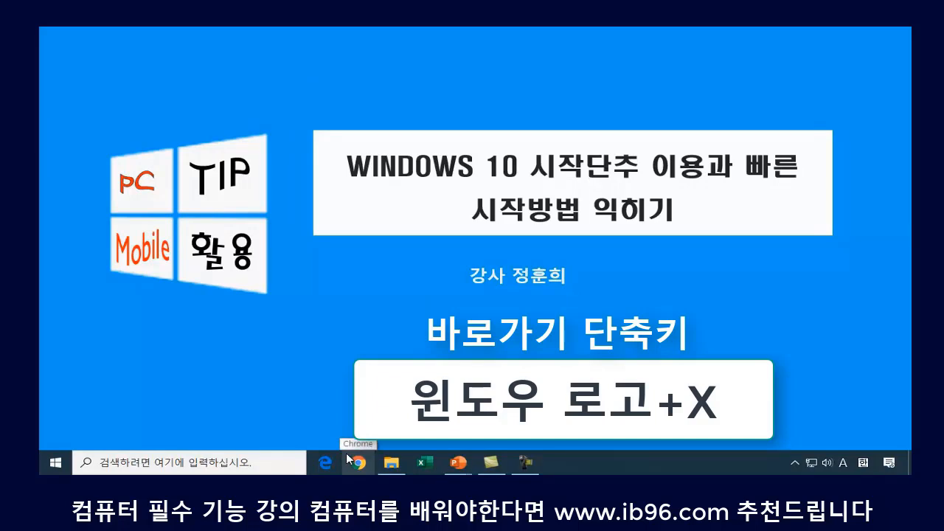
- Open Windows Settings from the Start button's quick-link menu and go to the Start page of the personalization settings
key(super+x)
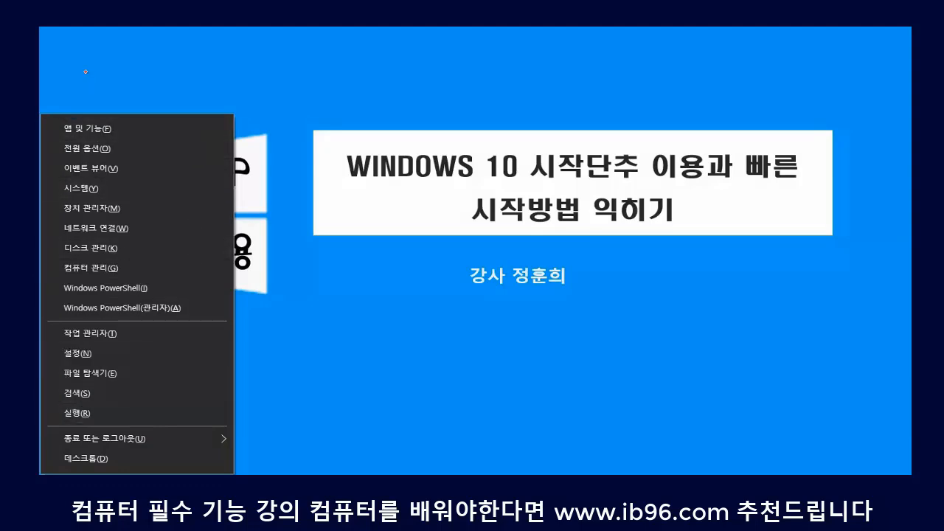
click(90, 354)
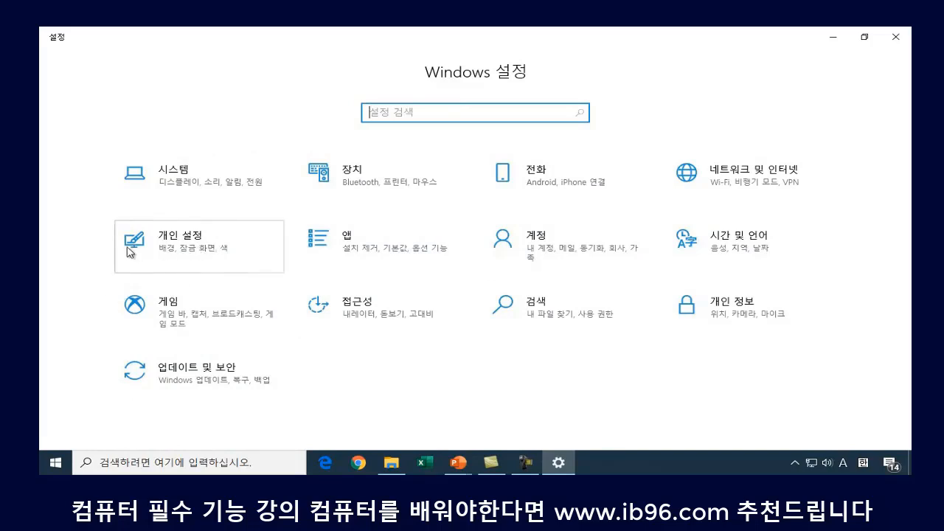
click(183, 241)
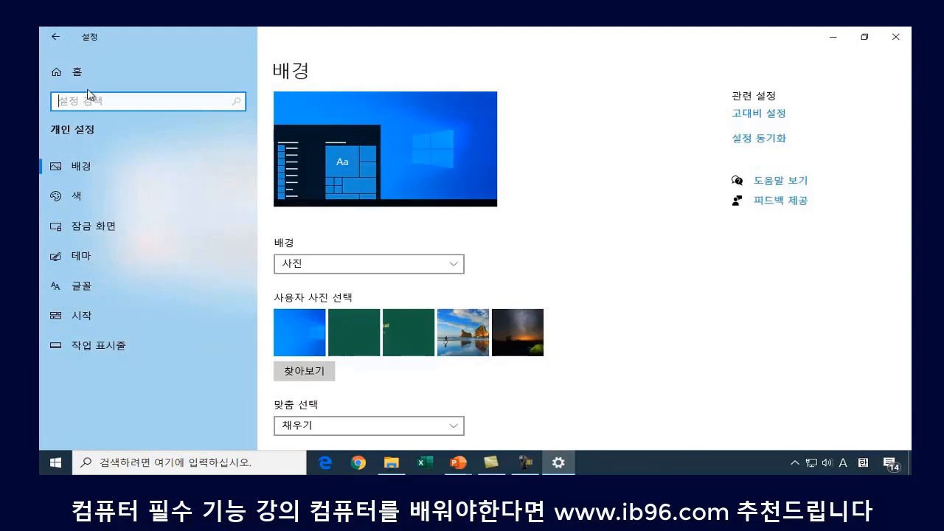
click(83, 316)
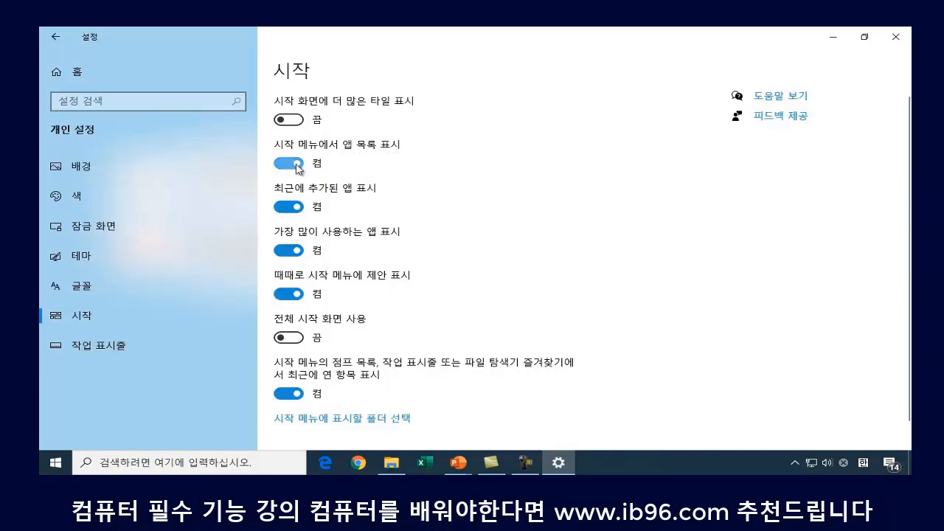
- Switch the app list in the Start menu off and back on, and check the list in the Start menu
click(283, 167)
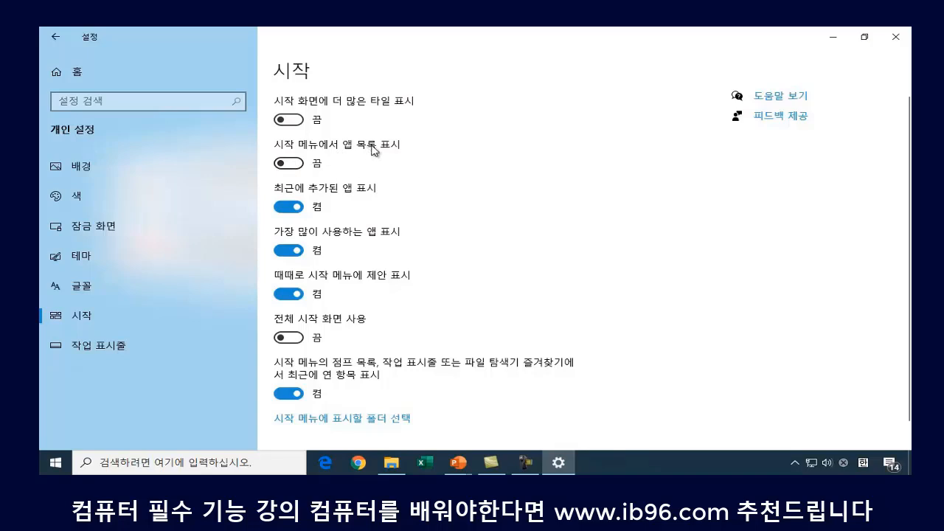
click(298, 166)
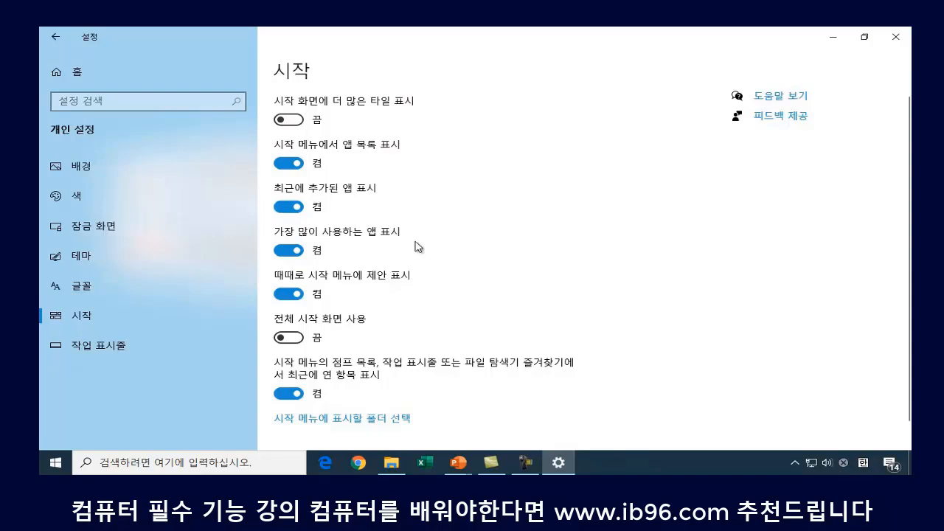
click(55, 465)
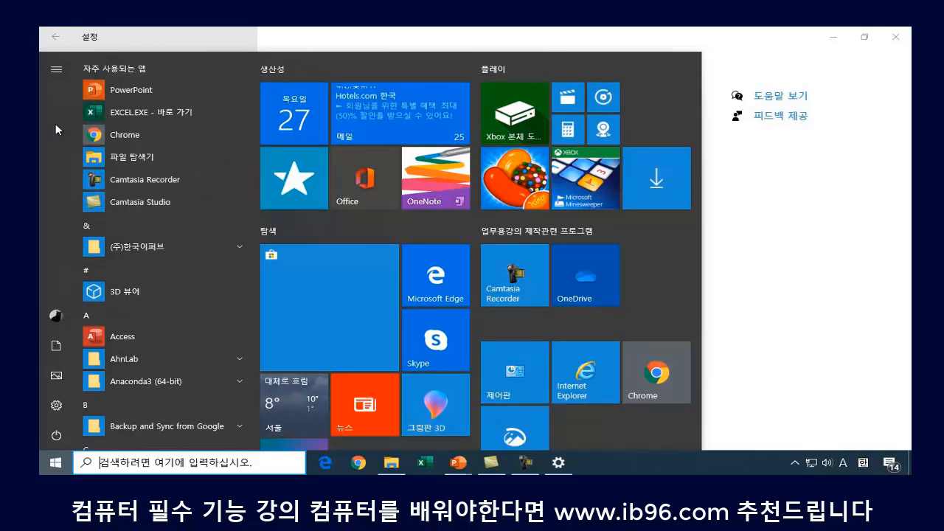
click(819, 269)
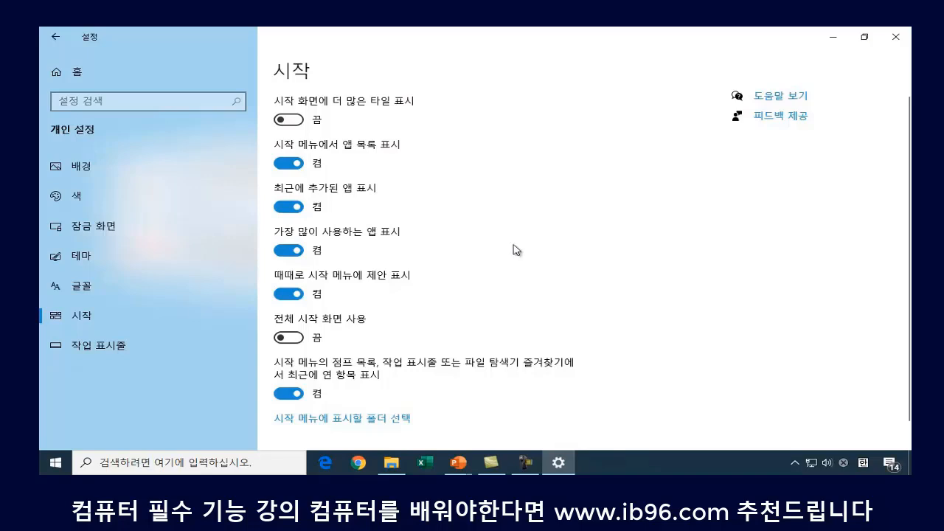
- Switch the display of most-used apps off and back on, and leave the Settings window
click(281, 252)
click(282, 252)
scroll(535, 237, down, 1)
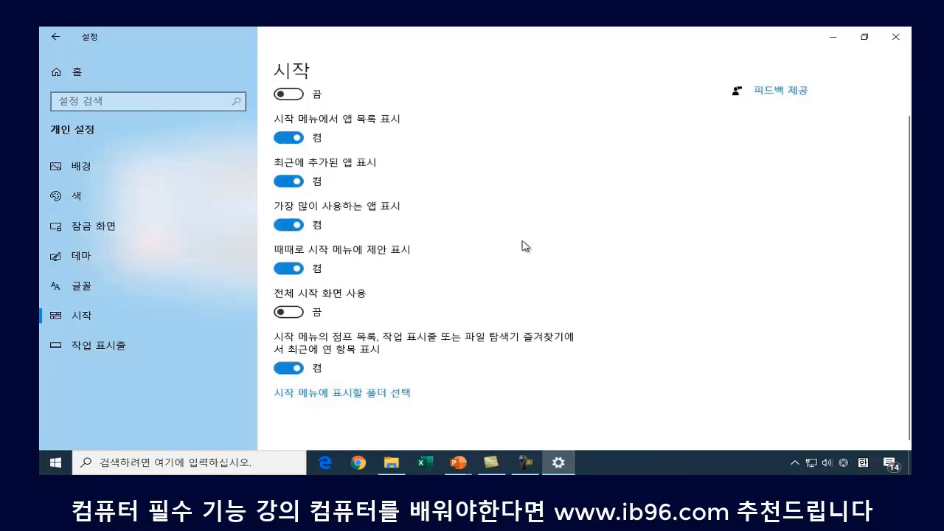
scroll(531, 243, up, 1)
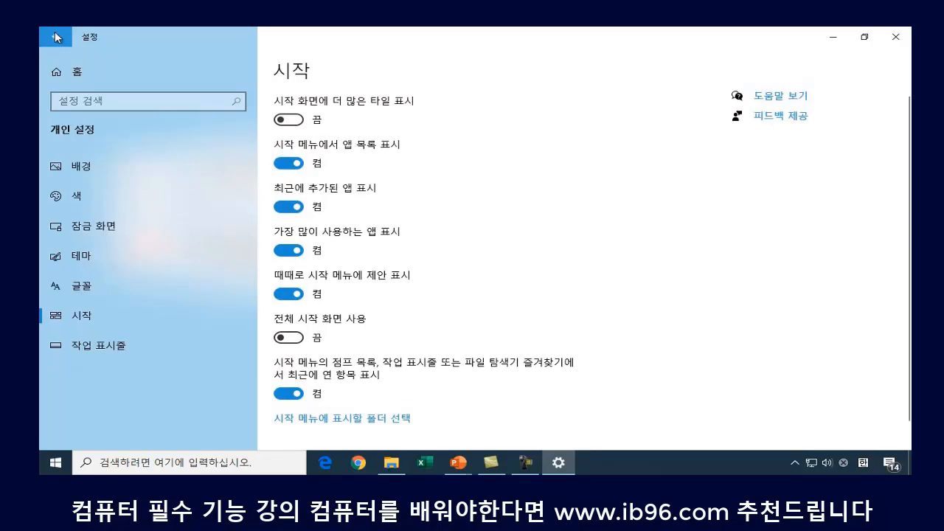
click(56, 37)
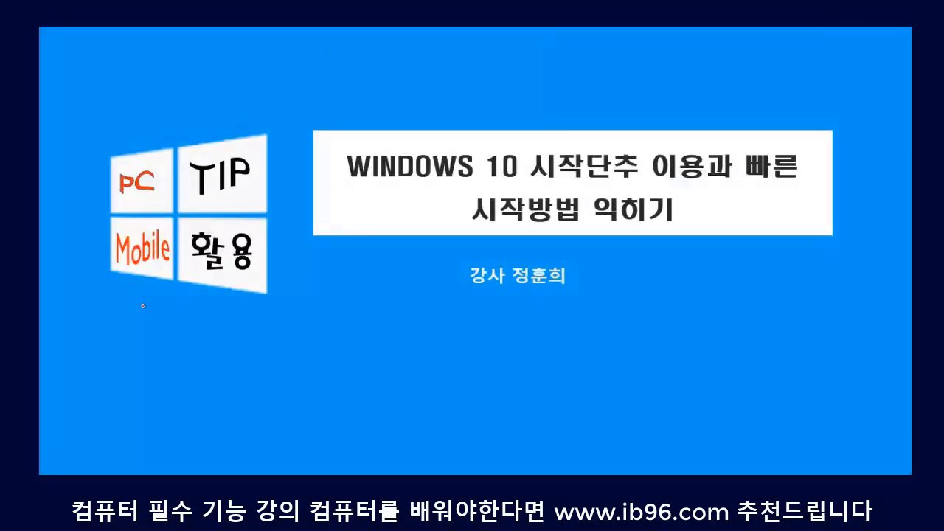
- Bring up the taskbar over the slide show again with the slide show's screen options
right_click(237, 349)
mouse_move(353, 226)
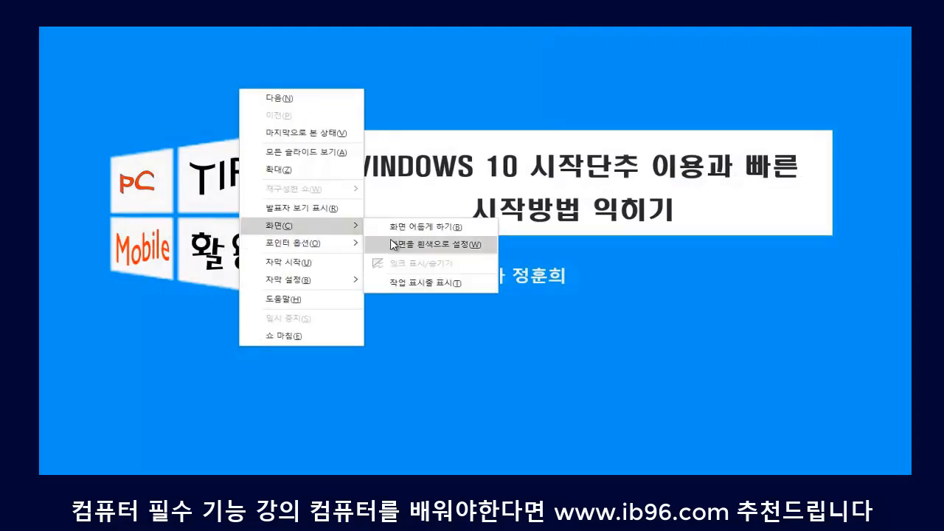
click(414, 284)
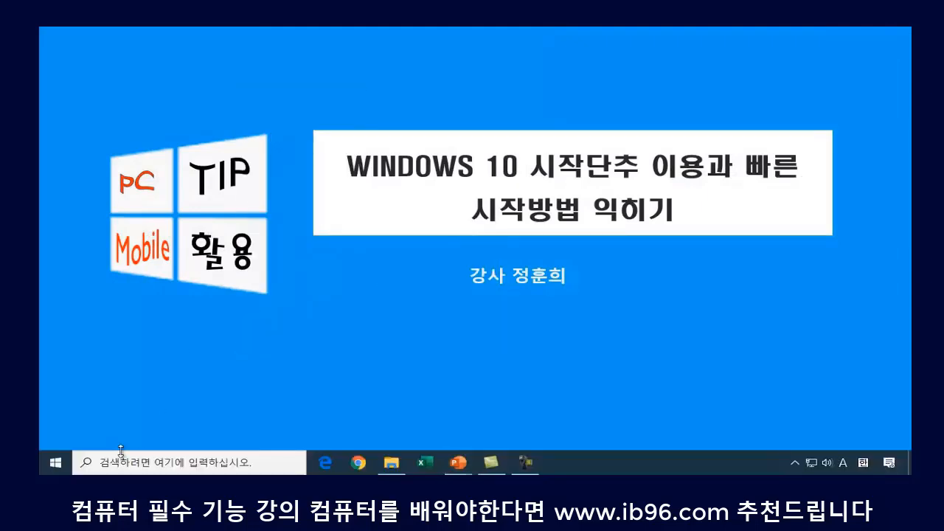
- View the Pictures folder from the expanded folder labels of the Start menu, and close its window
click(56, 462)
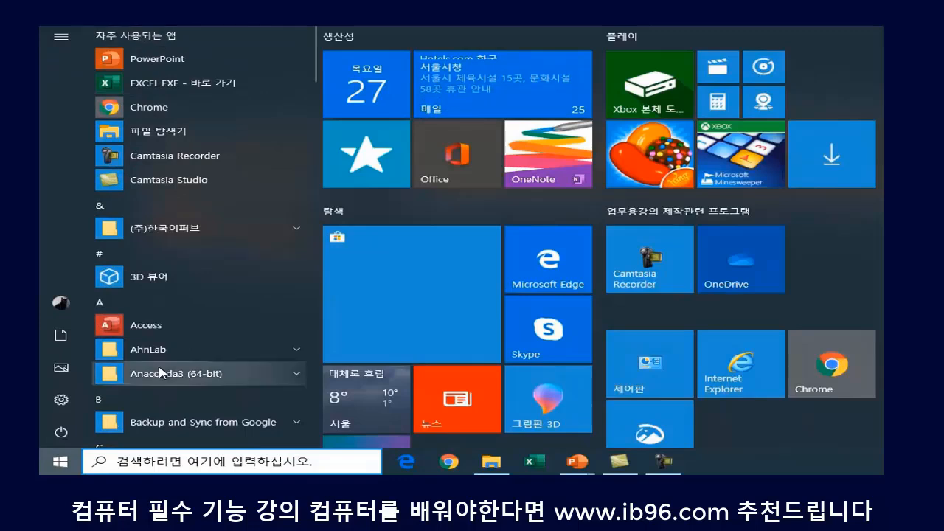
scroll(177, 275, down, 10)
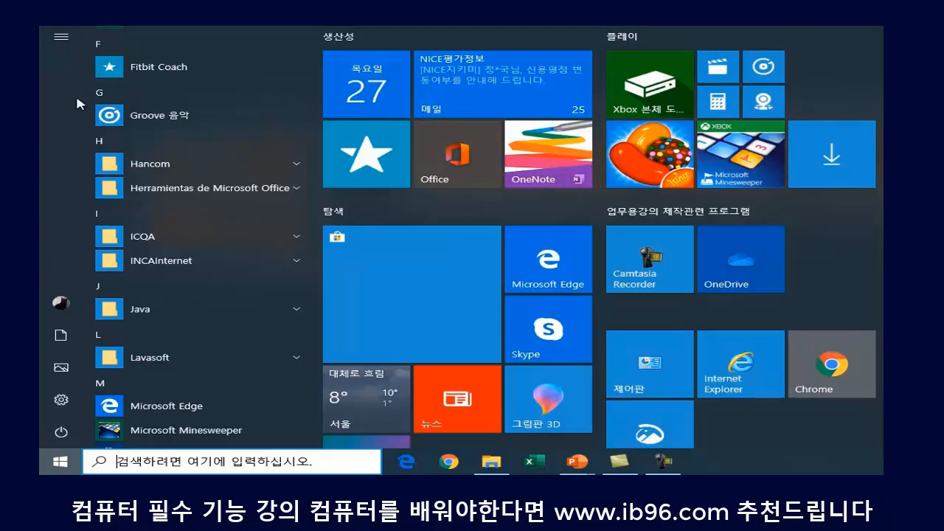
click(62, 38)
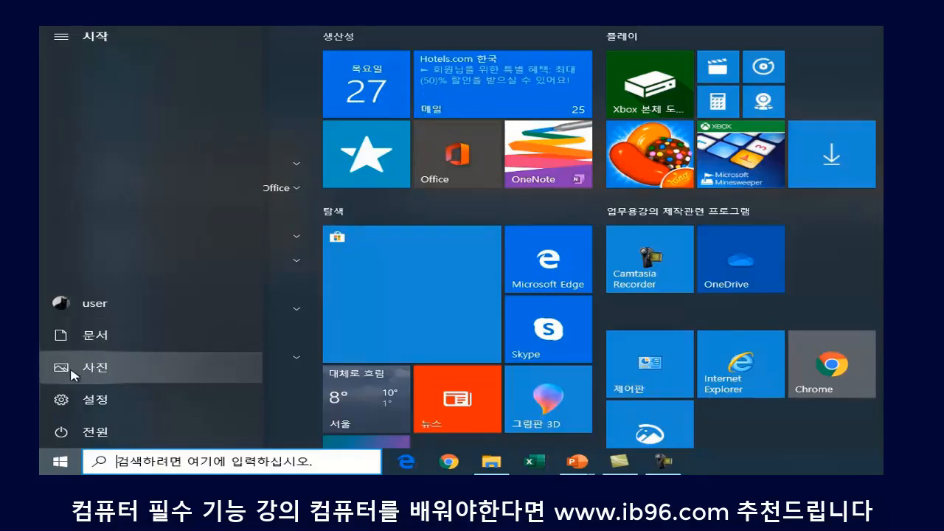
click(96, 367)
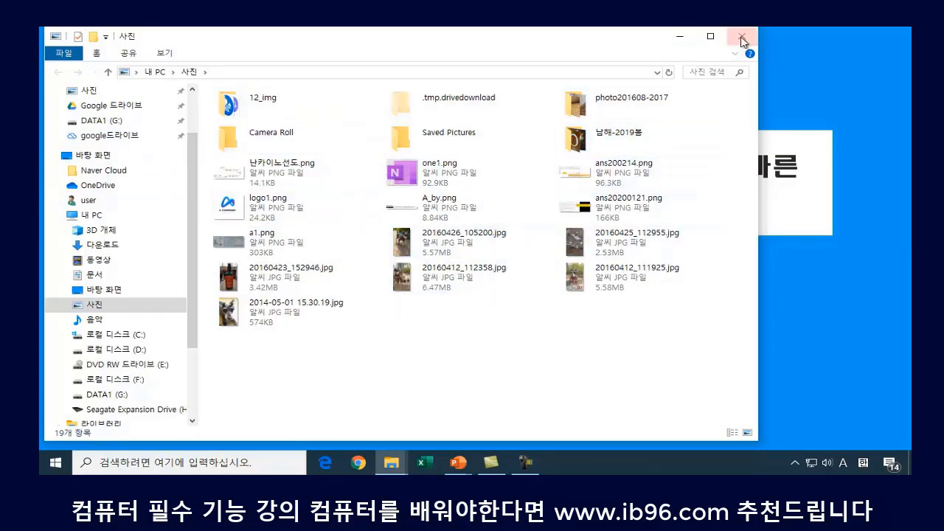
click(743, 41)
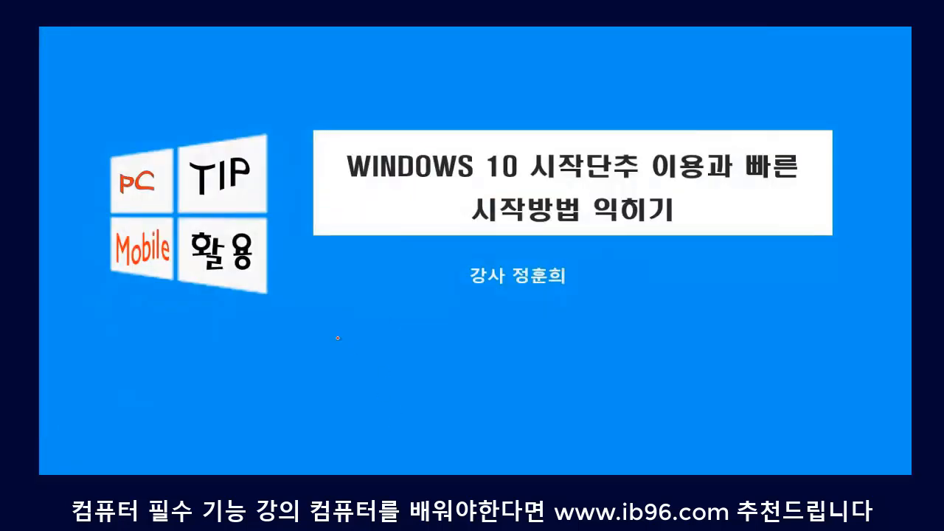
- Display the taskbar once more from the slide show's screen options
right_click(338, 338)
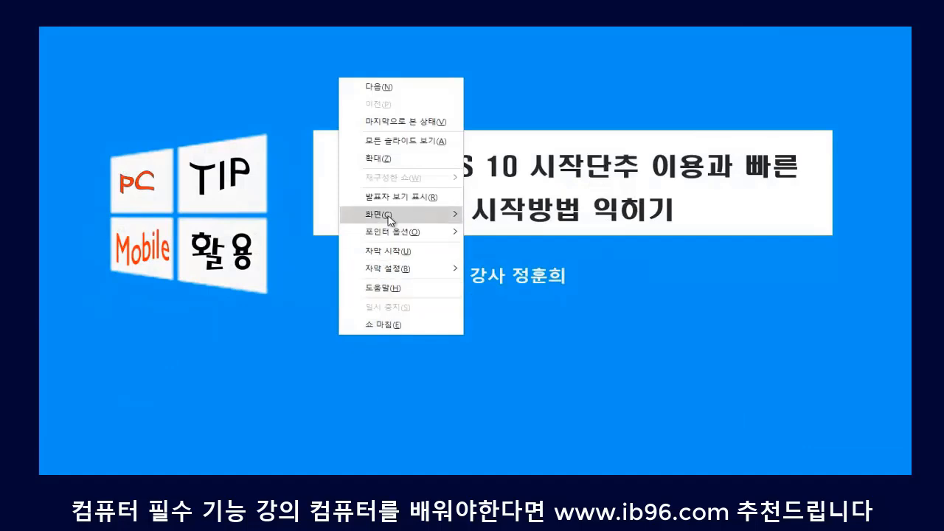
mouse_move(413, 214)
click(526, 273)
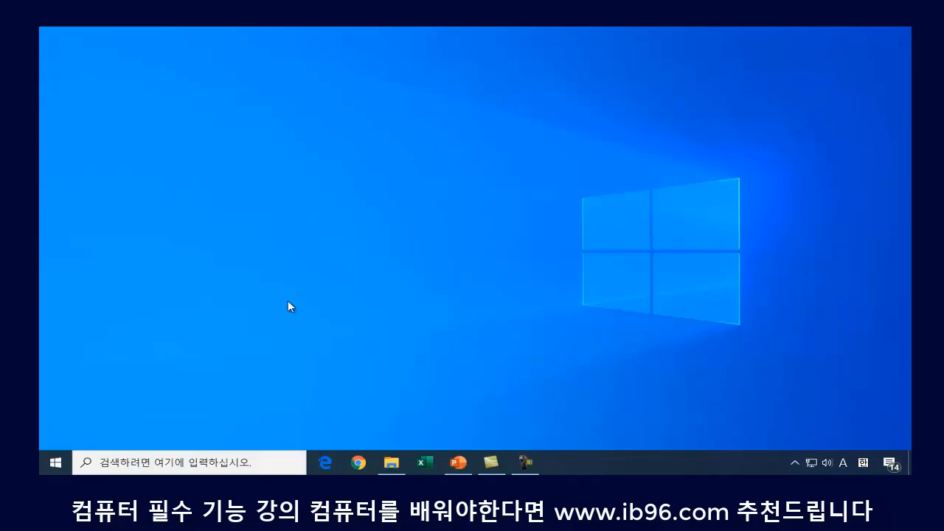
- Open the sign-in options in the account settings and go to the privacy section on using sign-in info after an update or restart
click(52, 463)
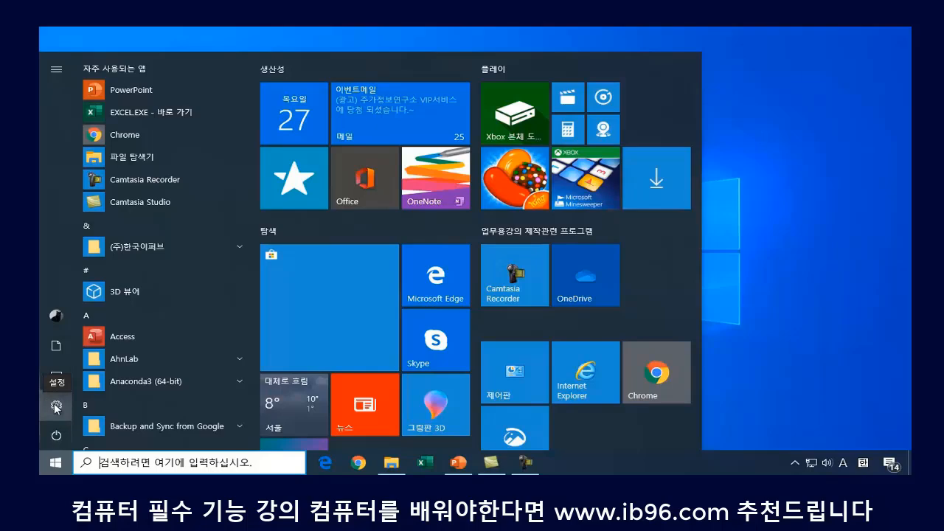
click(55, 409)
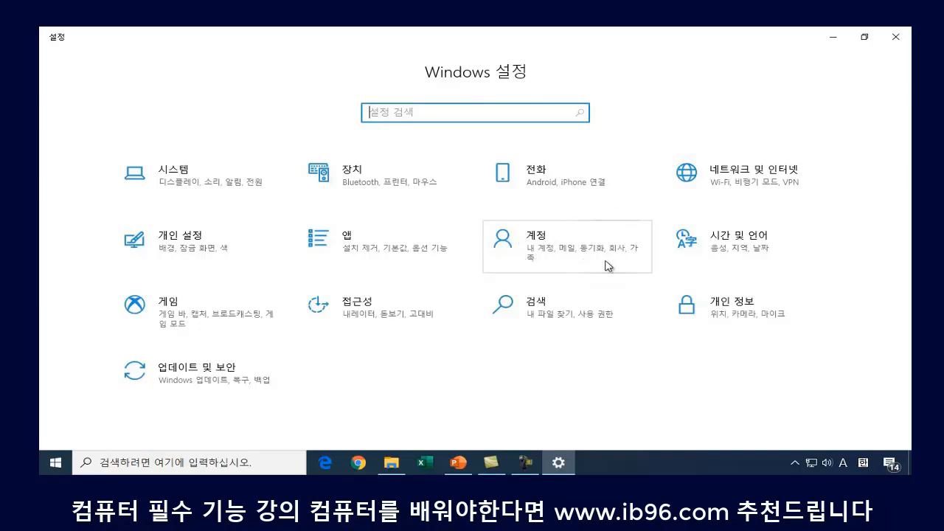
click(531, 252)
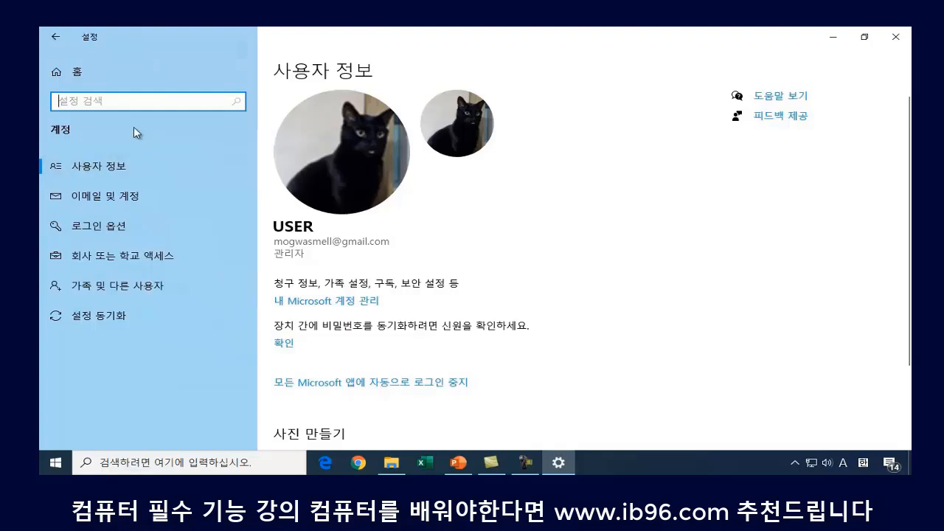
click(103, 231)
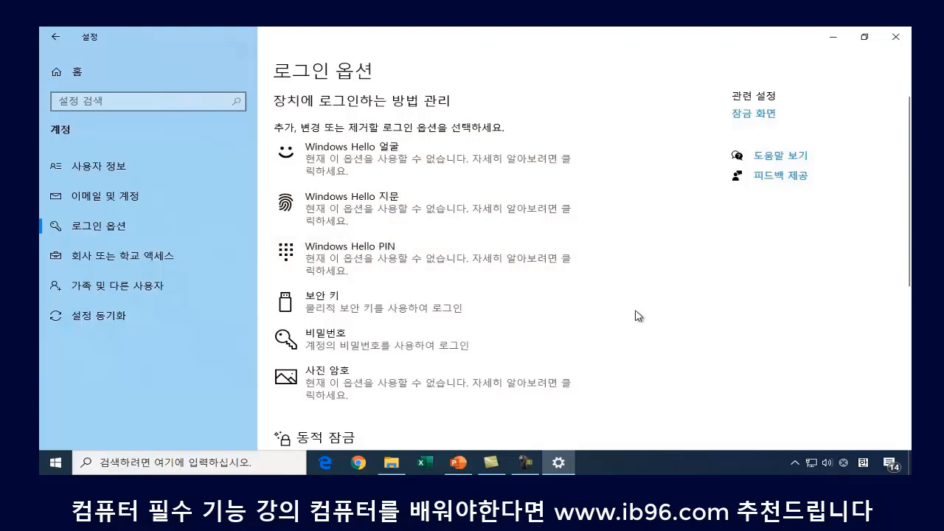
scroll(631, 310, down, 5)
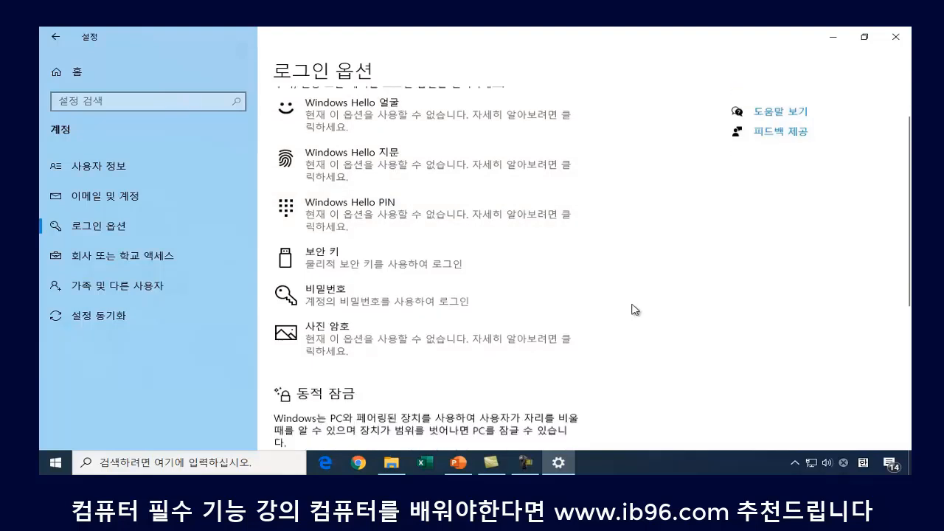
scroll(631, 309, down, 2)
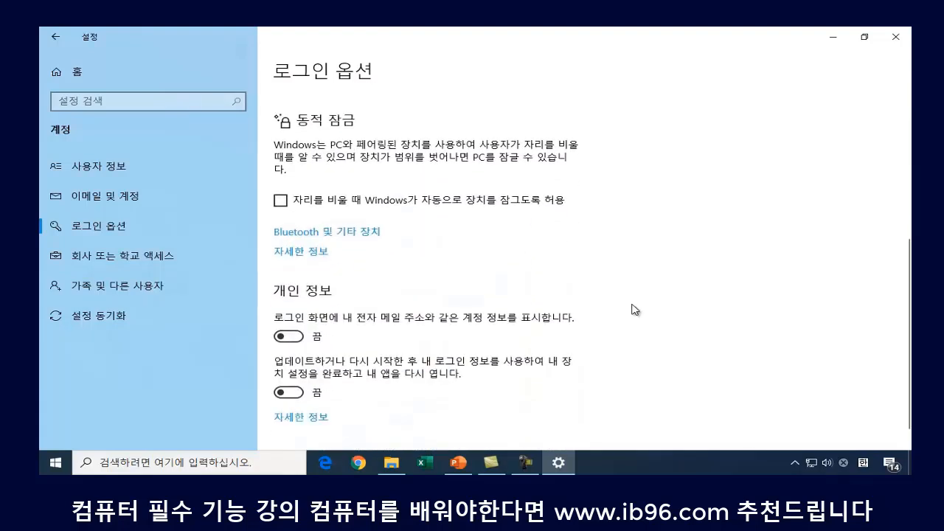
scroll(632, 310, down, 1)
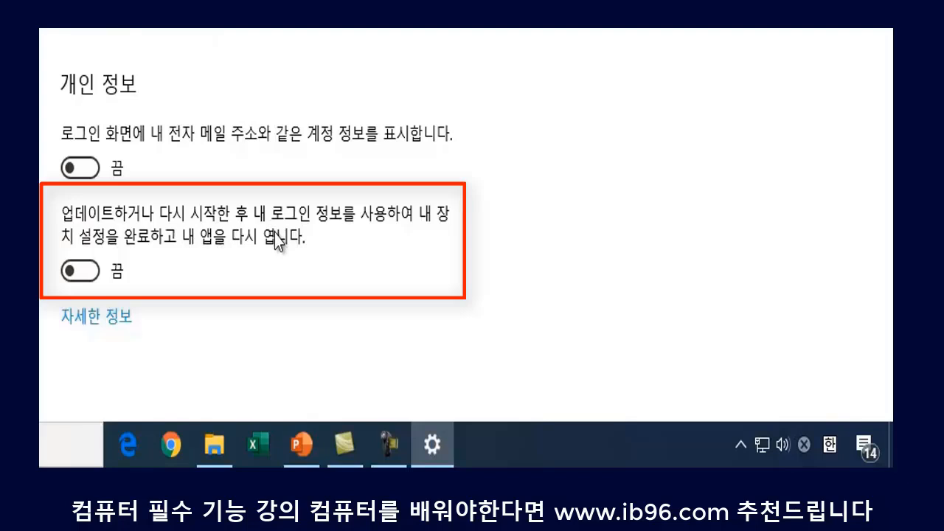
- Switch the use of sign-in info after an update or restart on and back off
click(74, 271)
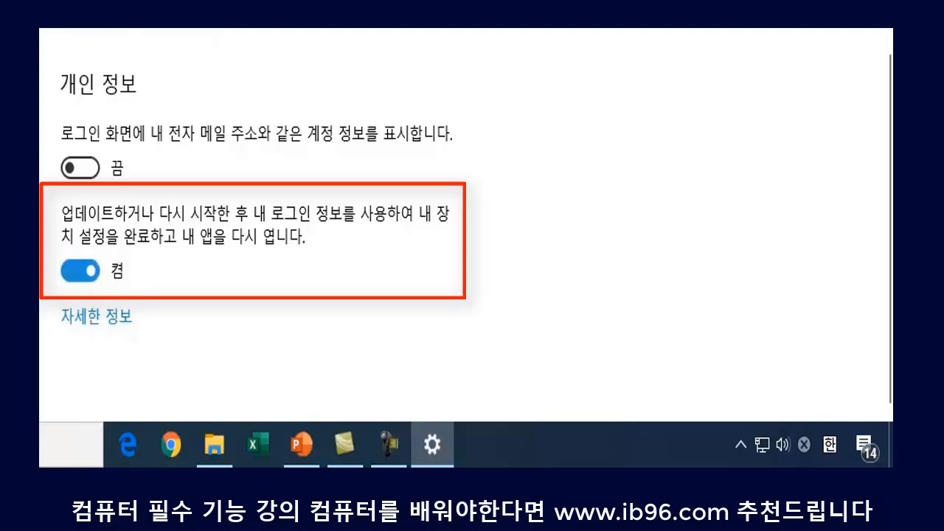
click(76, 273)
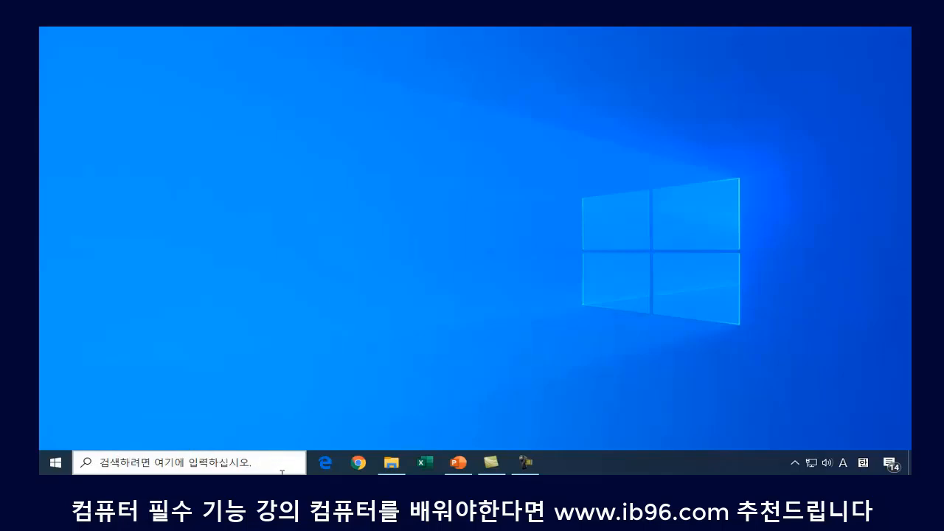
- Search Windows for 전원, view the power and sleep settings (전원 및 절전 설정) from the results, and close them
click(145, 463)
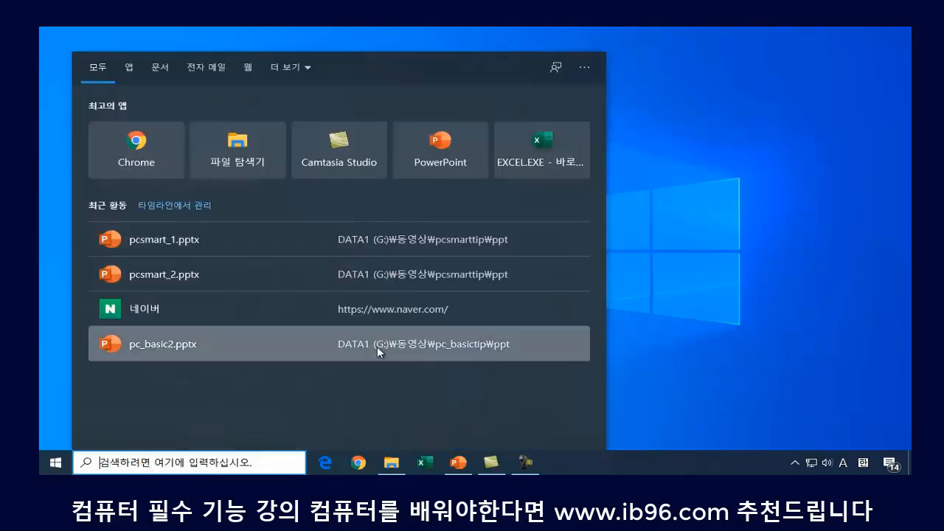
text(wjd)
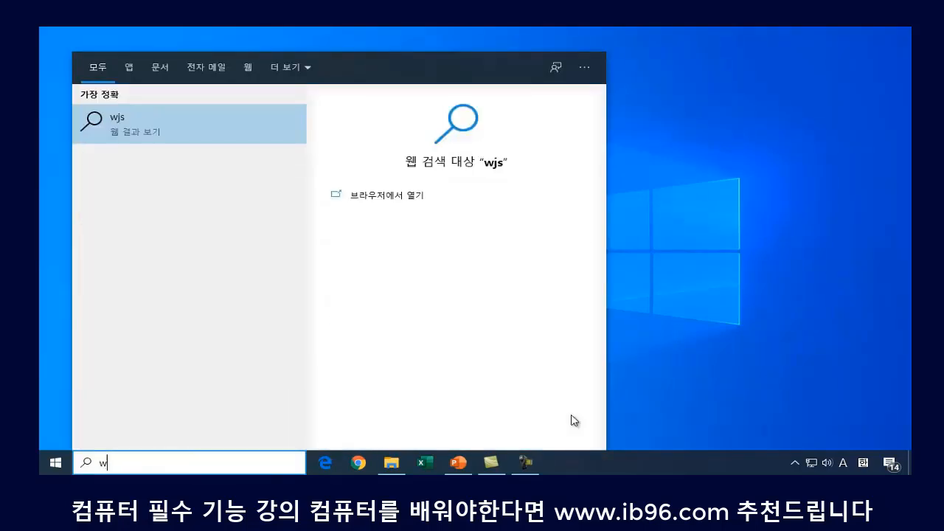
key(BackSpace)
key(BackSpace)
key(BackSpace)
key(Hangul)
text(전원)
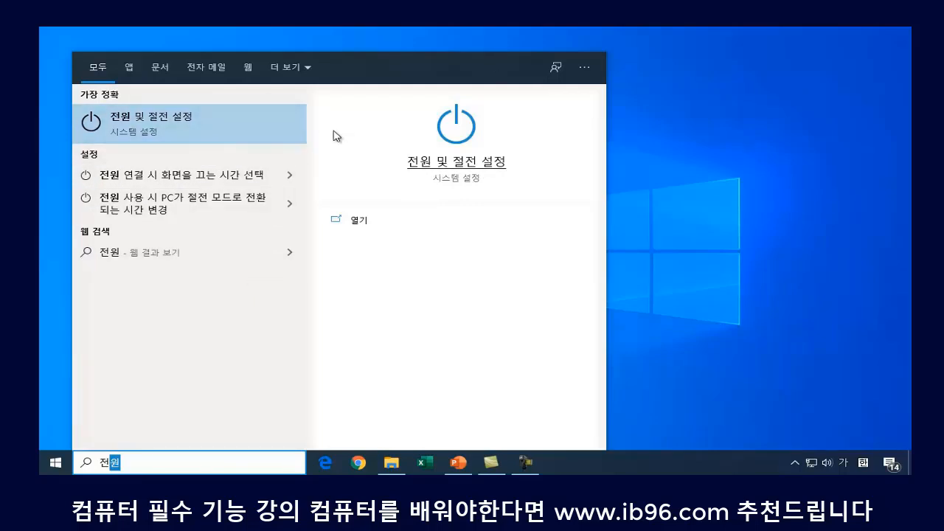
click(447, 168)
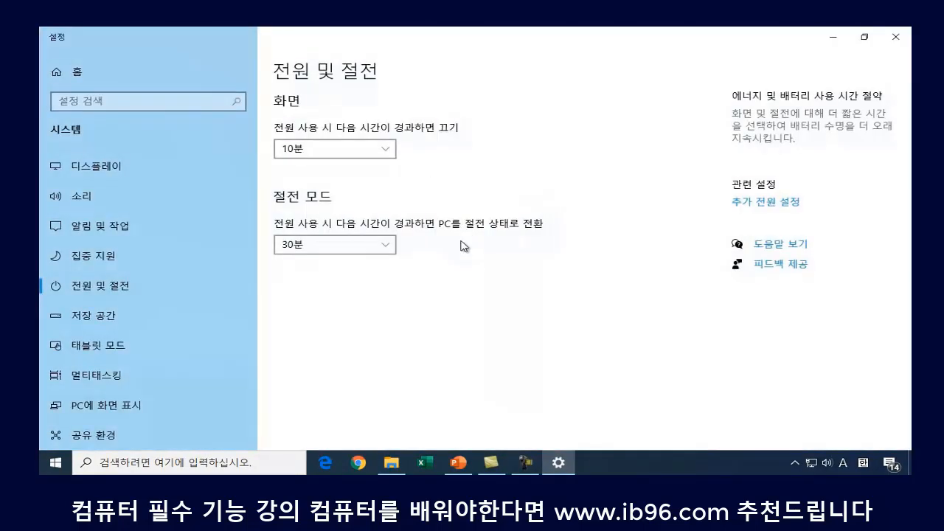
click(897, 37)
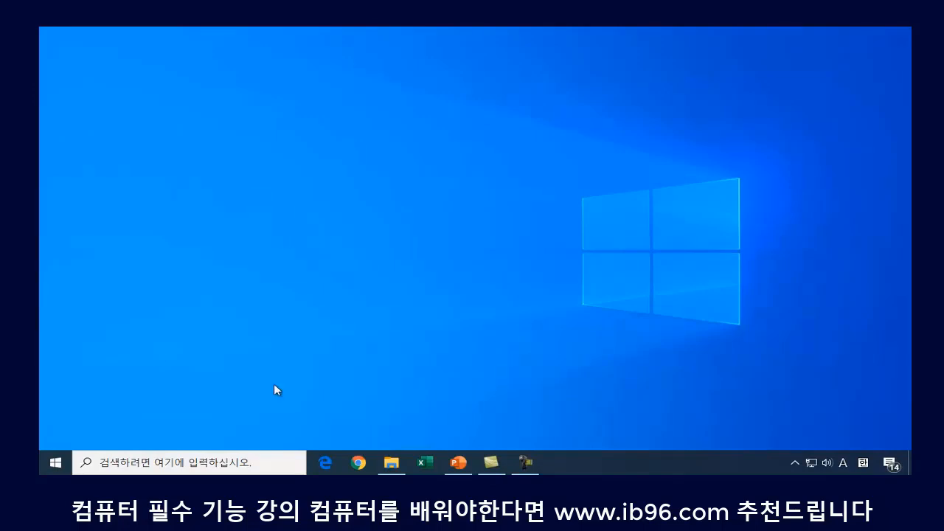
- In the power button options of the additional power settings, unlock the unavailable shutdown settings and turn off fast startup (빠른 시작 켜기)
key(super+x)
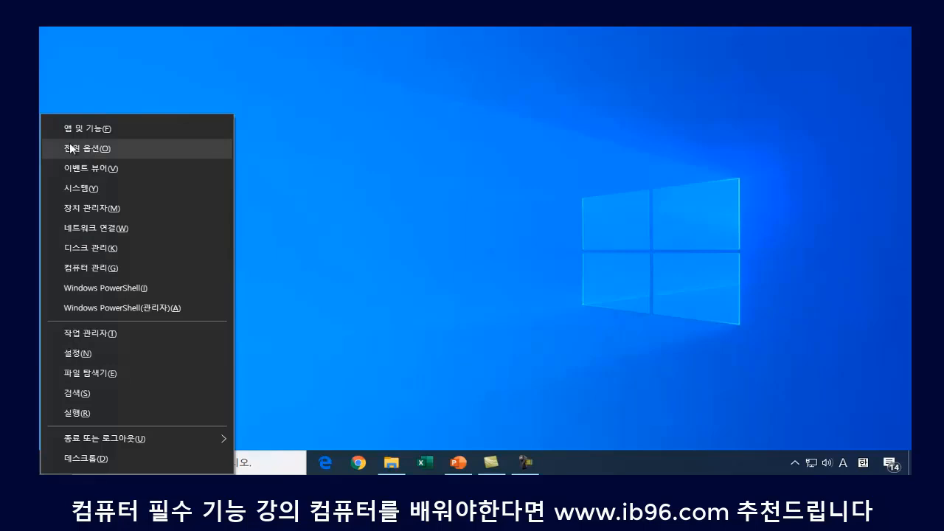
click(104, 151)
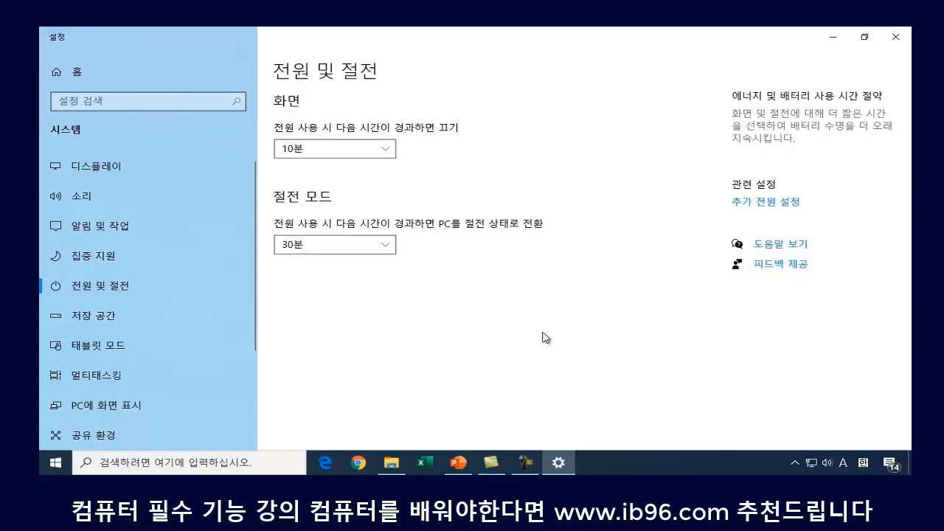
click(773, 208)
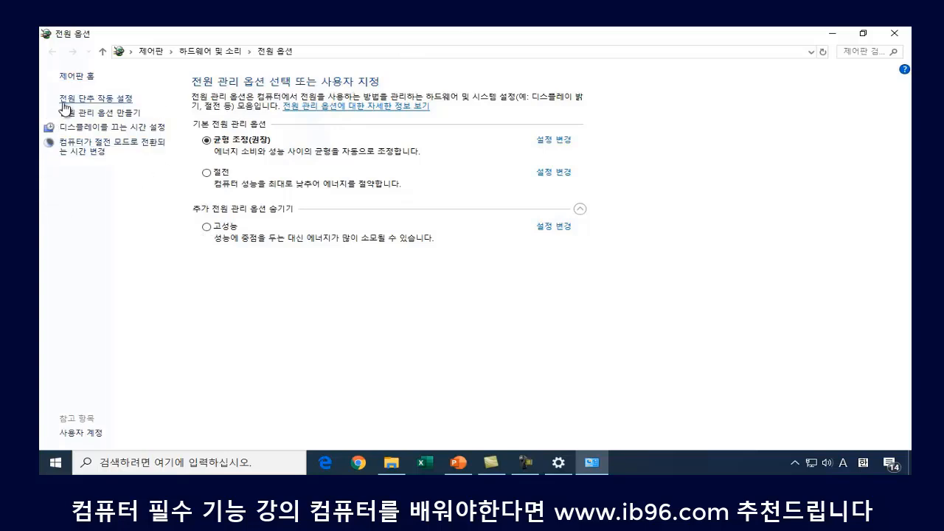
click(104, 100)
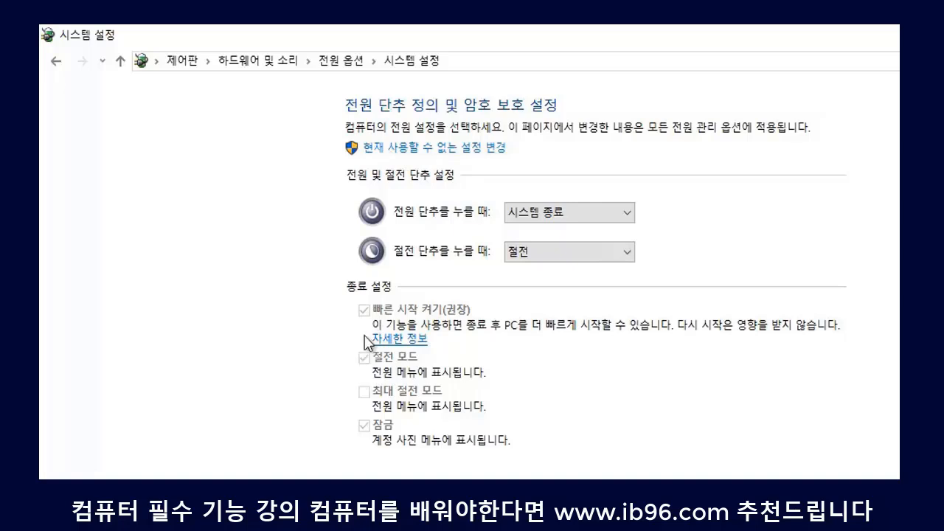
click(484, 151)
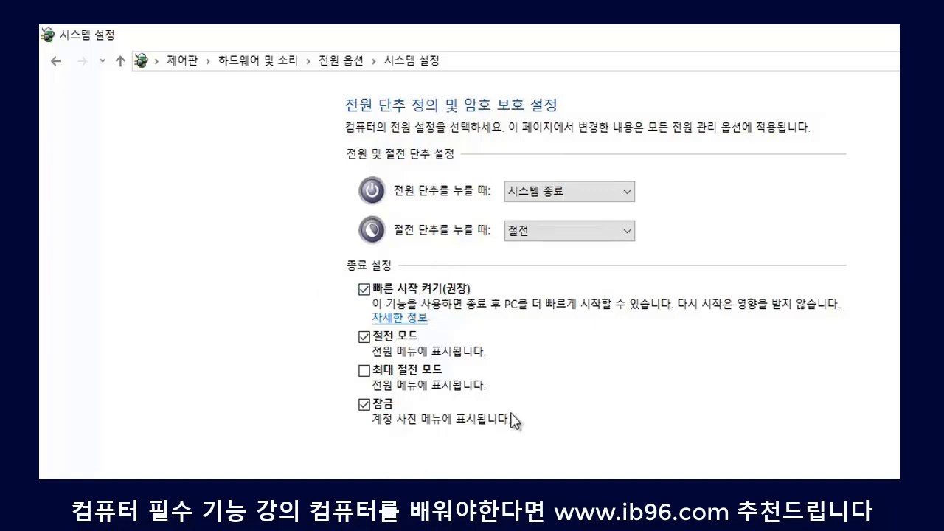
click(364, 289)
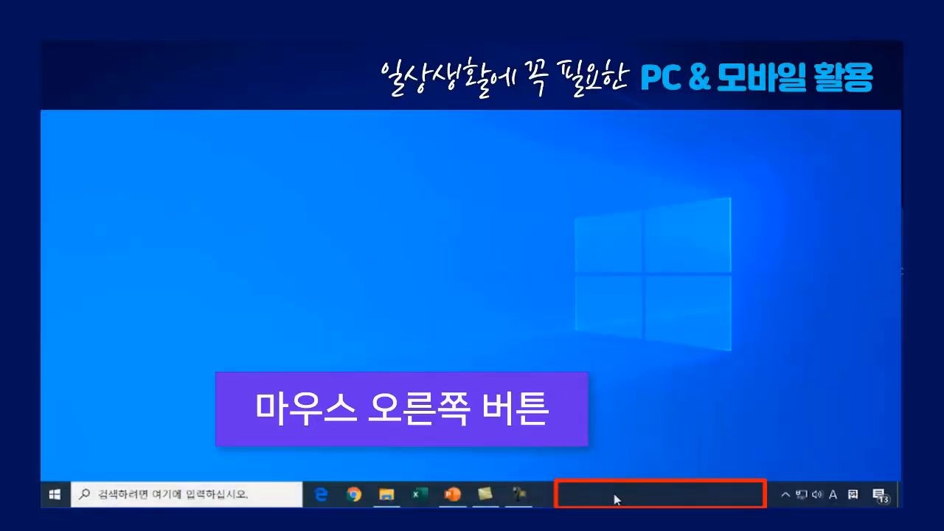
- View the options offered for an empty area of the taskbar and dismiss them
right_click(615, 495)
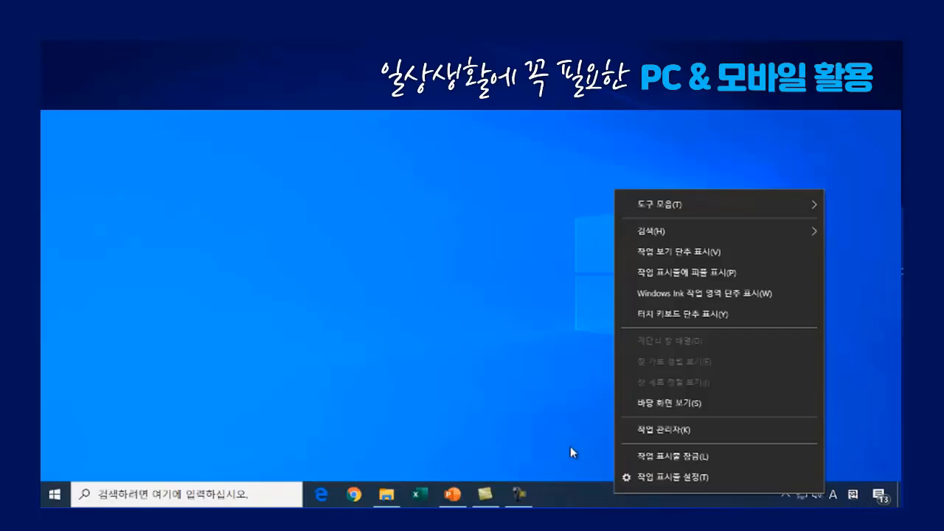
click(612, 439)
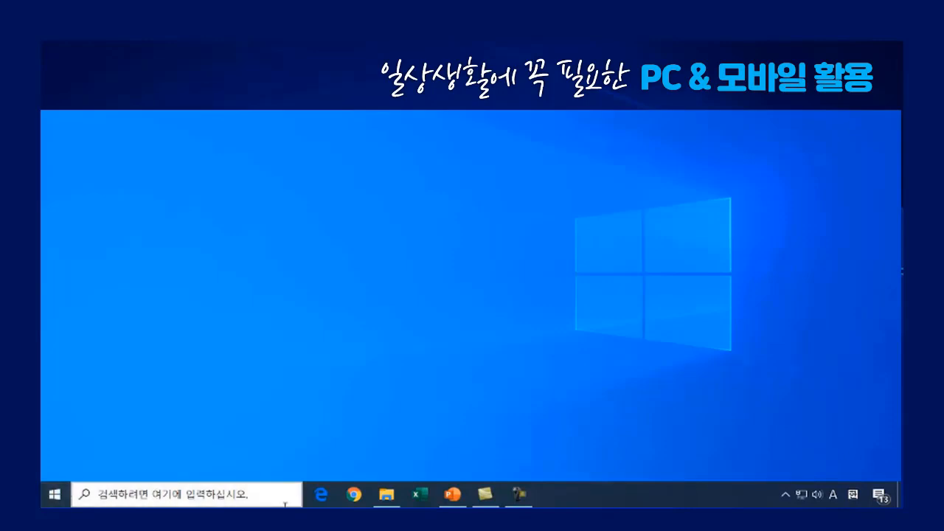
- Review the device and Windows specifications on the system information page (정보), and close its window
key(super+x)
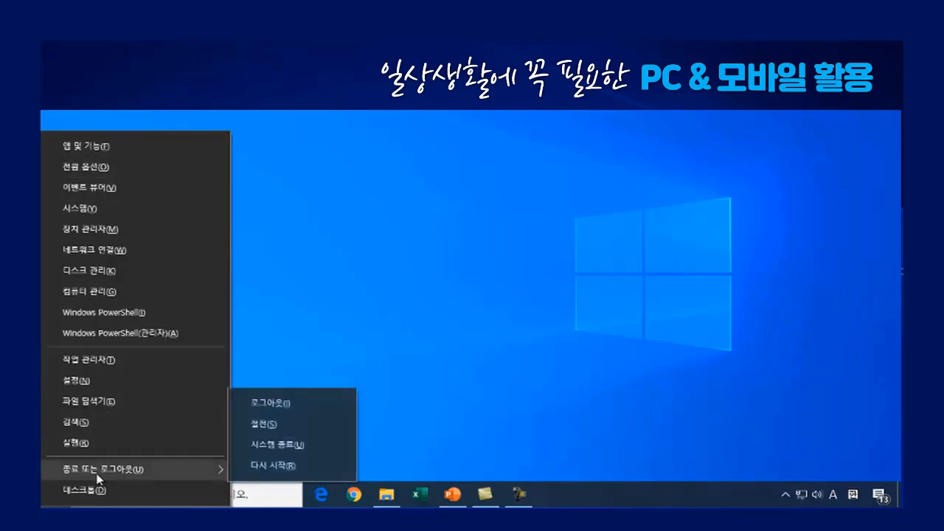
click(82, 209)
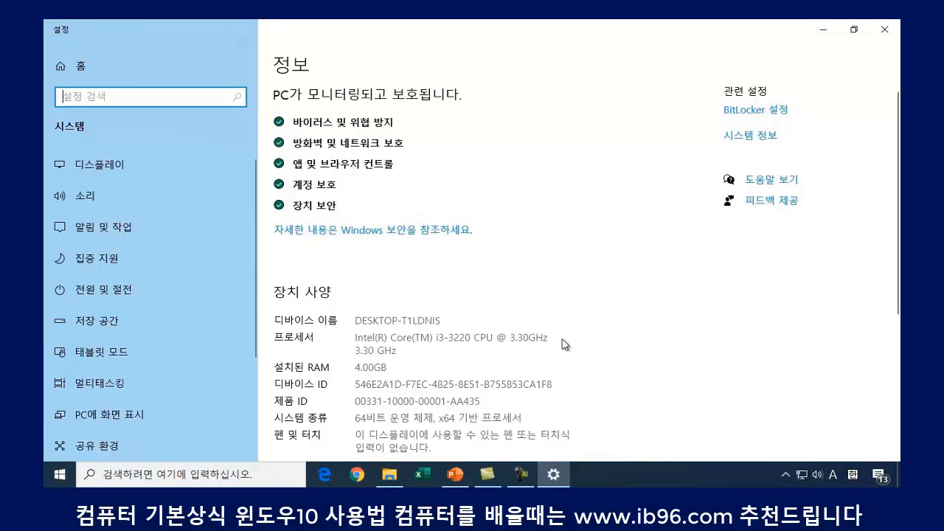
scroll(561, 346, down, 2)
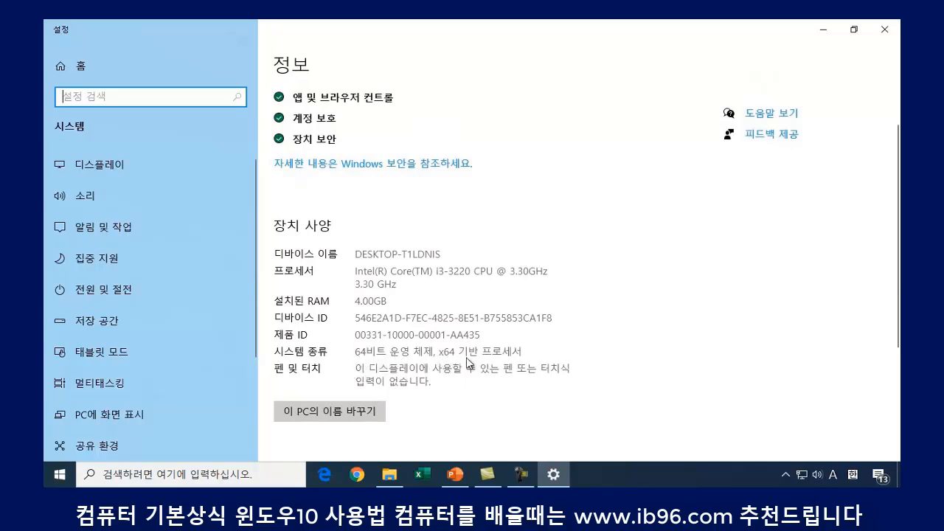
scroll(647, 318, down, 1)
scroll(646, 314, down, 5)
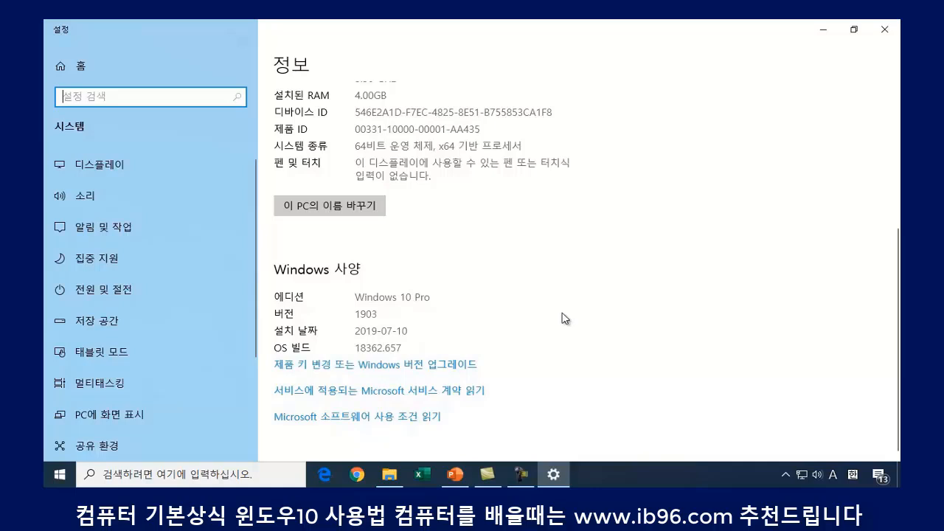
scroll(564, 317, up, 4)
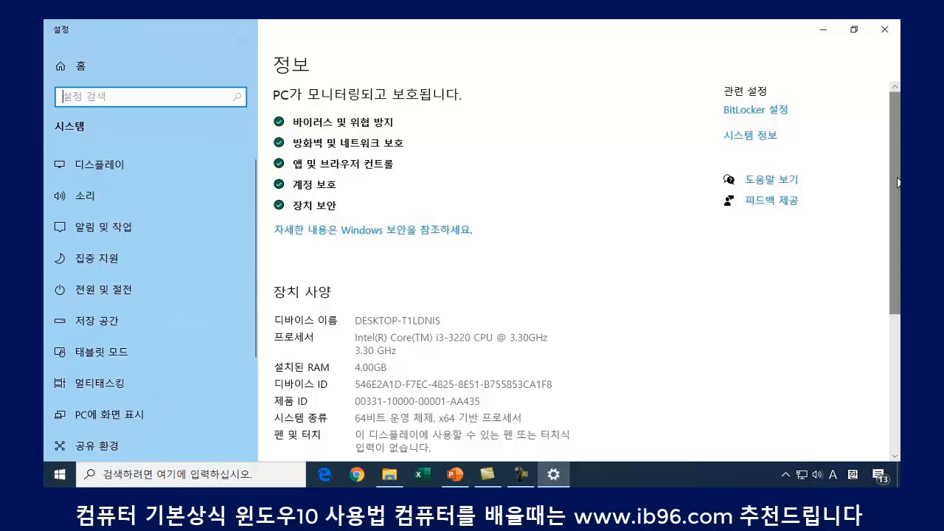
scroll(541, 315, down, 3)
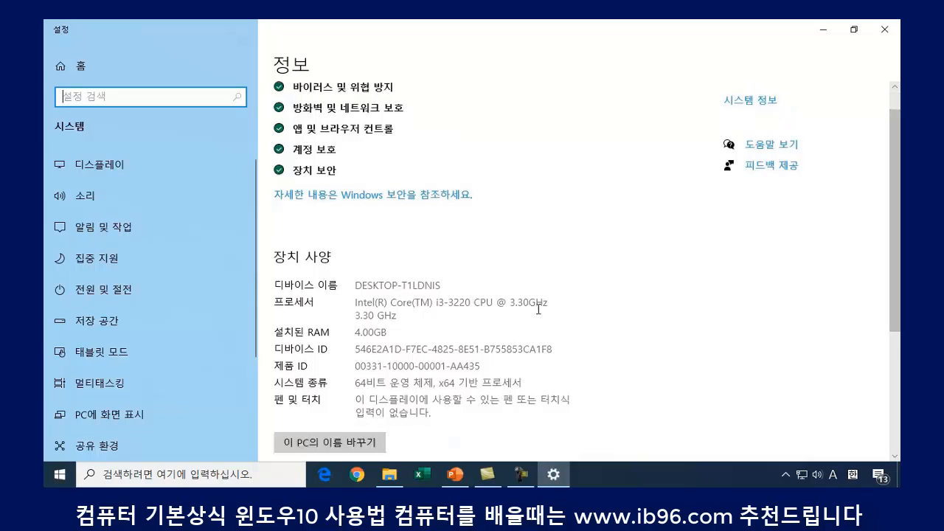
scroll(541, 315, down, 1)
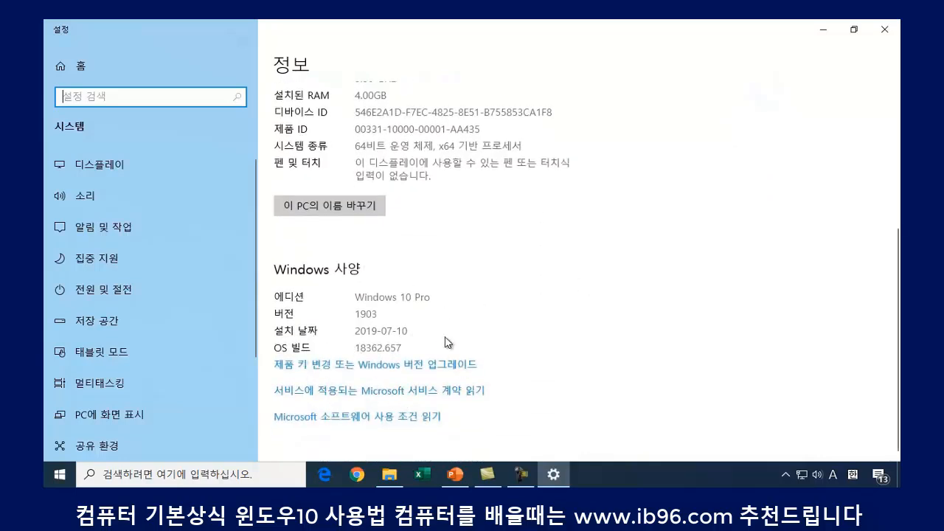
scroll(447, 341, up, 3)
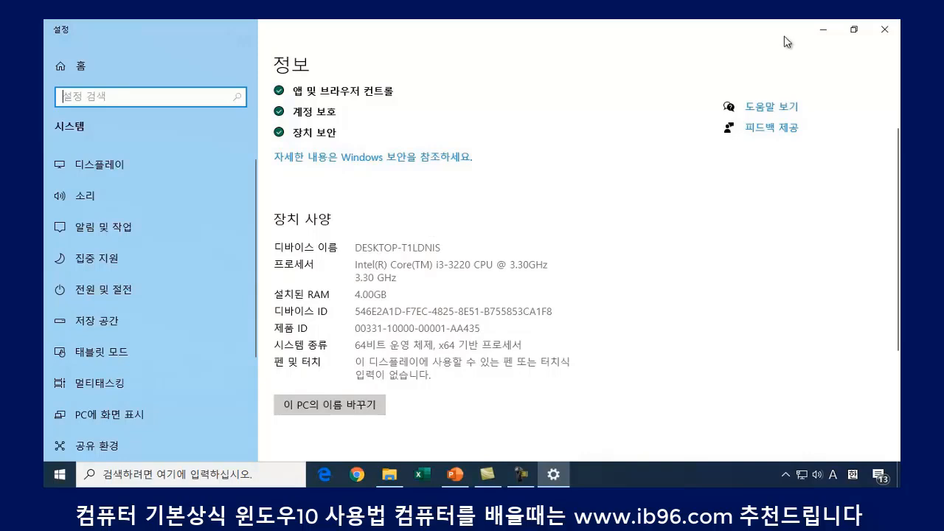
click(883, 32)
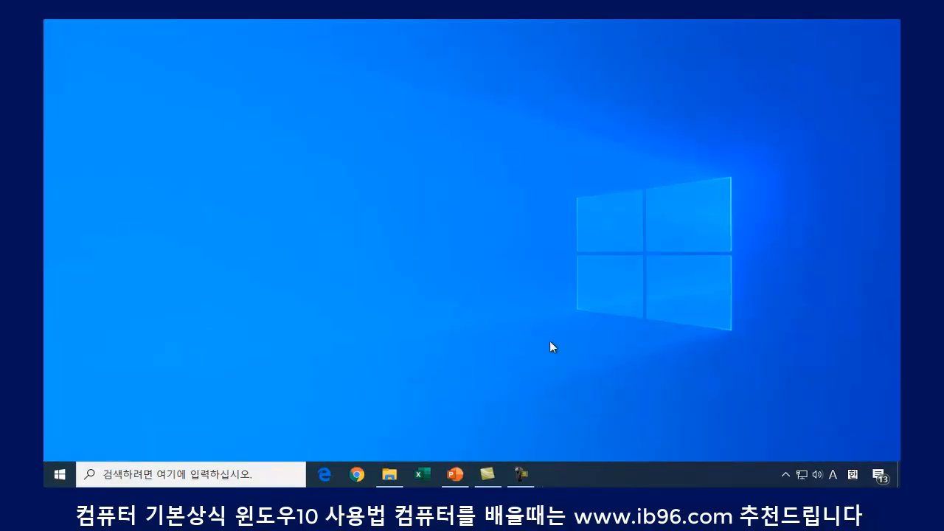
- Open the taskbar settings and switch the taskbar lock (작업 표시줄 잠금) on and back off
right_click(592, 479)
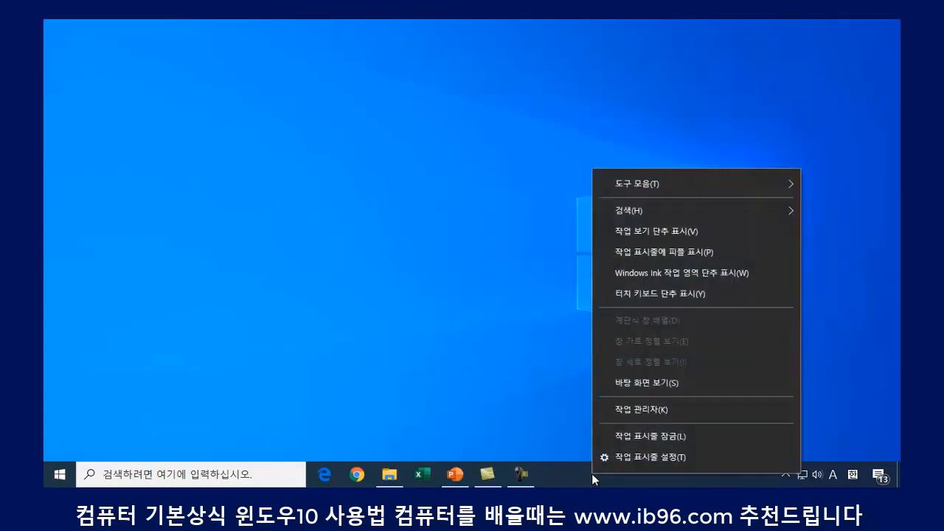
click(659, 456)
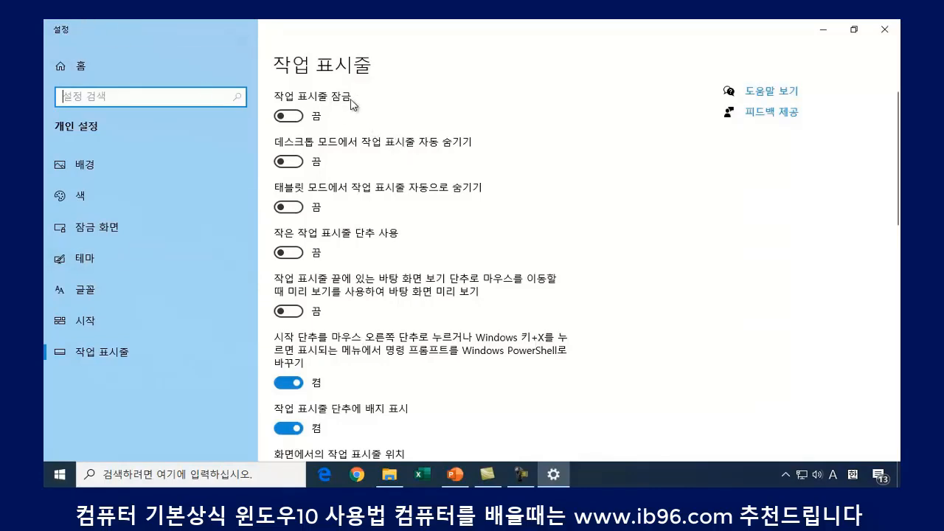
click(296, 122)
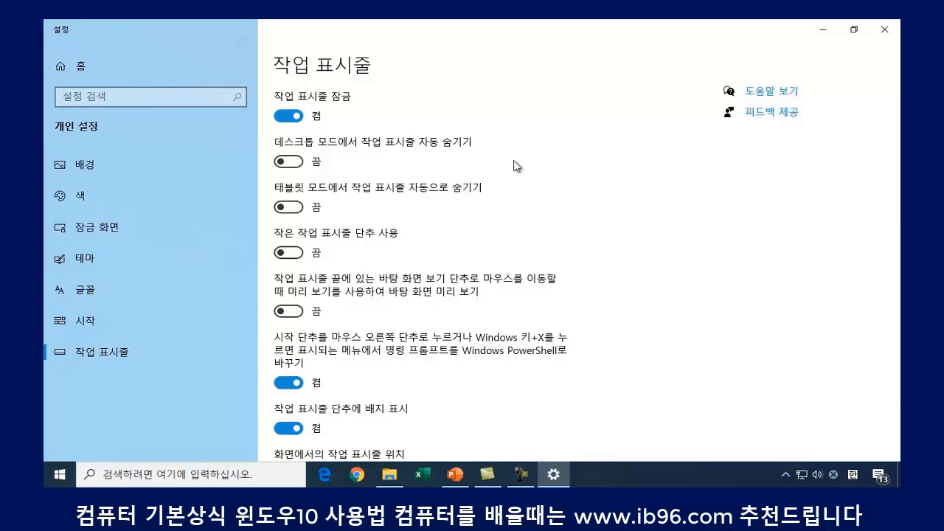
click(285, 118)
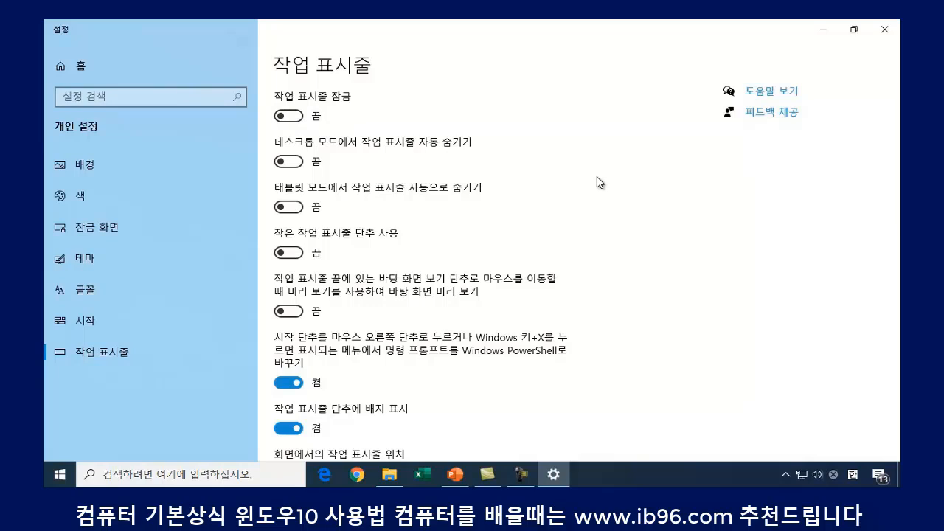
- Turn on automatic hiding of the taskbar in desktop mode, and try it by minimizing and restoring the Settings window
click(298, 162)
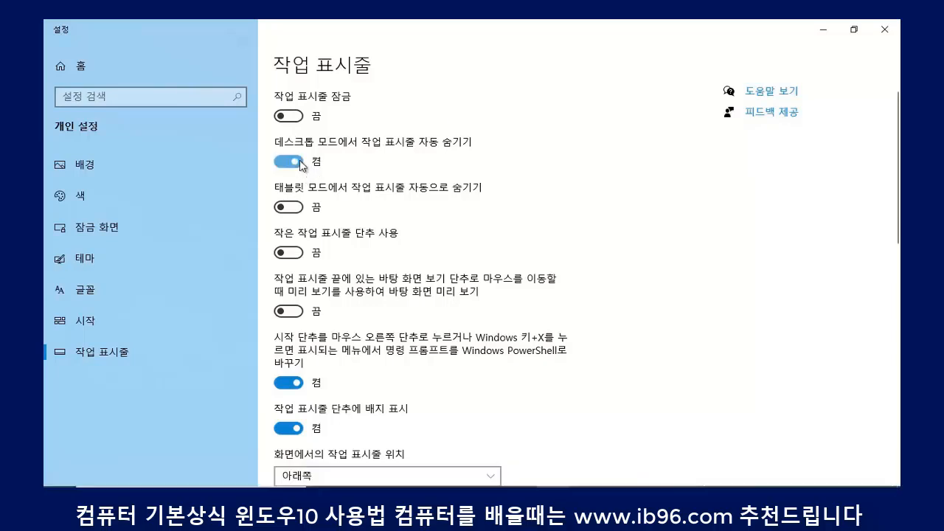
click(821, 30)
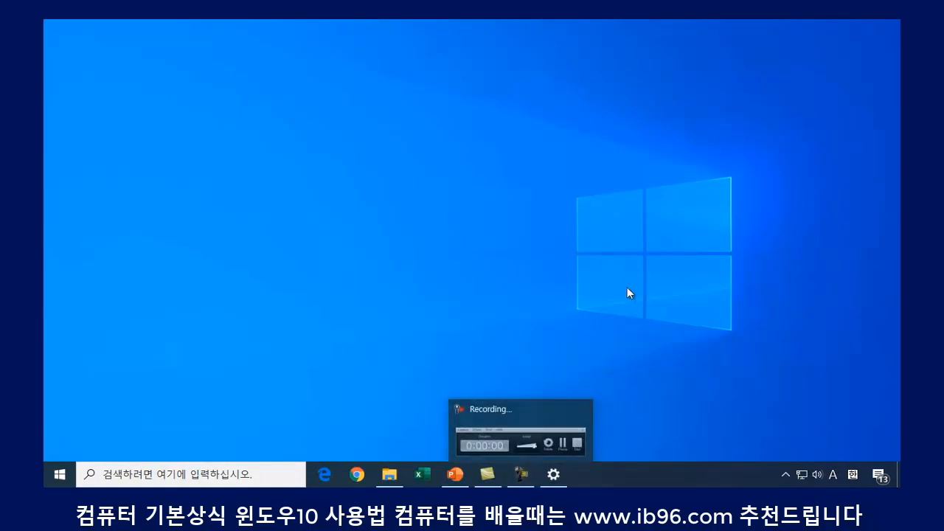
mouse_move(555, 475)
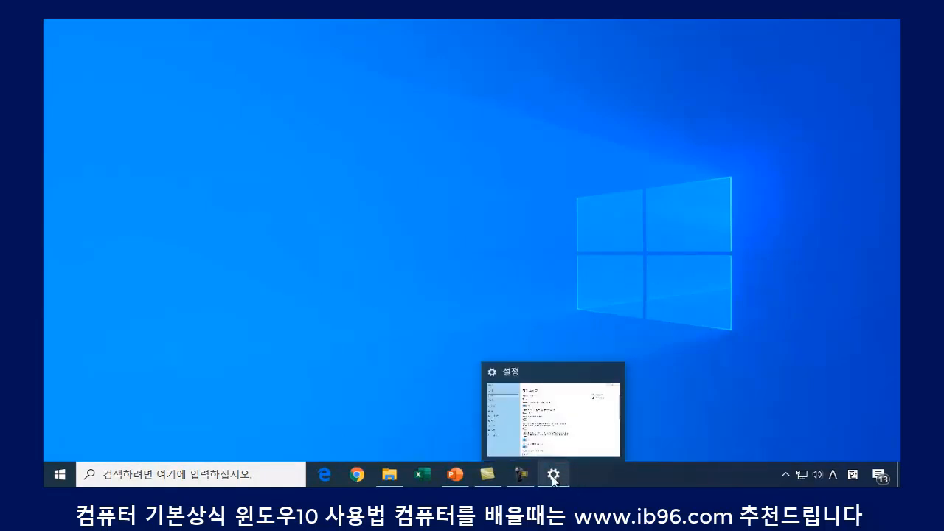
click(575, 424)
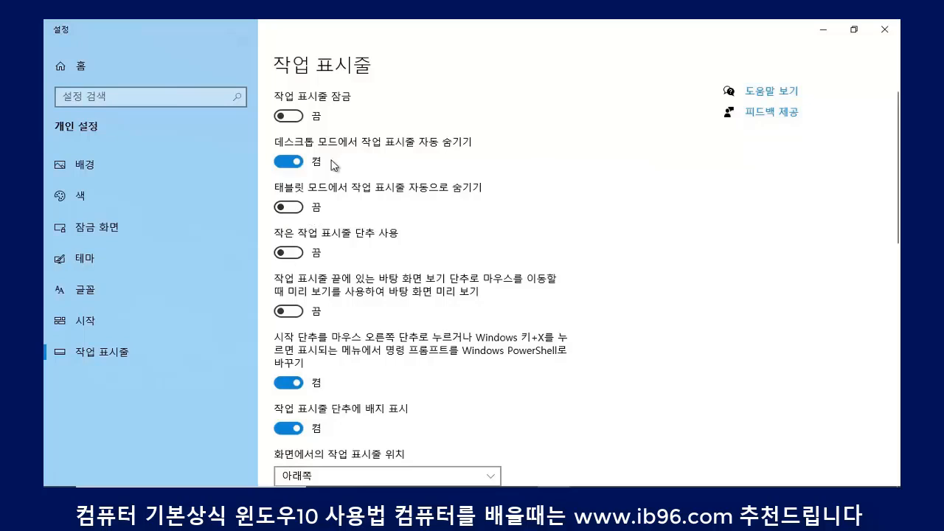
- Close the Settings window and reveal the automatically hidden taskbar from the desktop
click(884, 29)
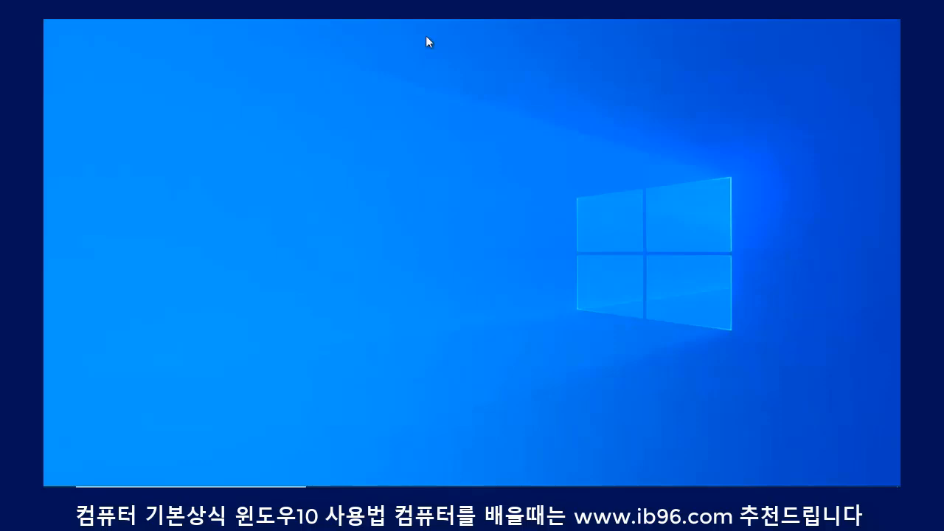
mouse_move(317, 484)
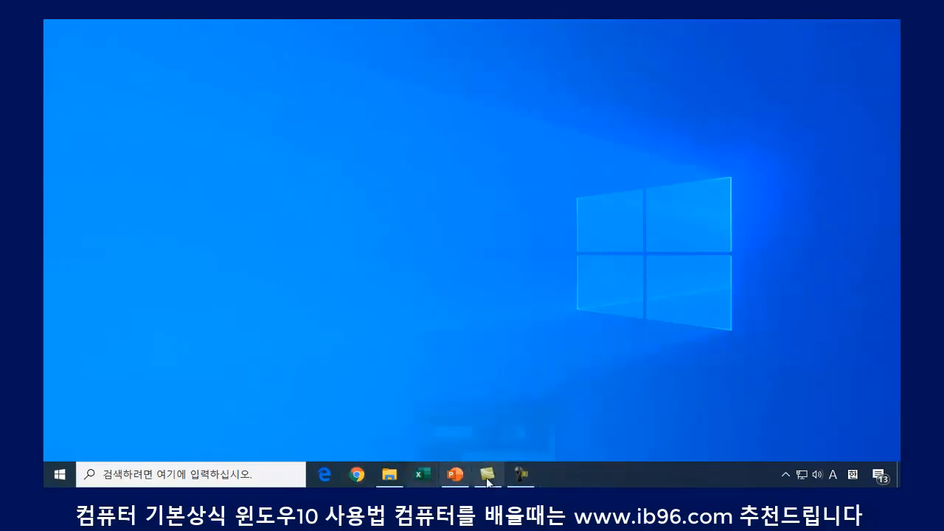
mouse_move(488, 481)
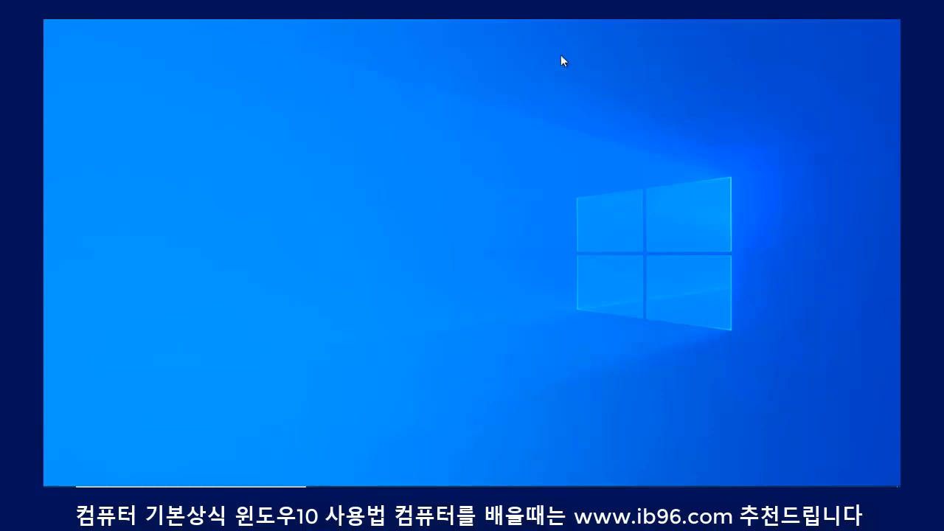
- Open the taskbar settings and turn off automatic hiding of the taskbar in desktop mode (데스크톱 모드에서 작업 표시줄 자동 숨기기)
right_click(599, 486)
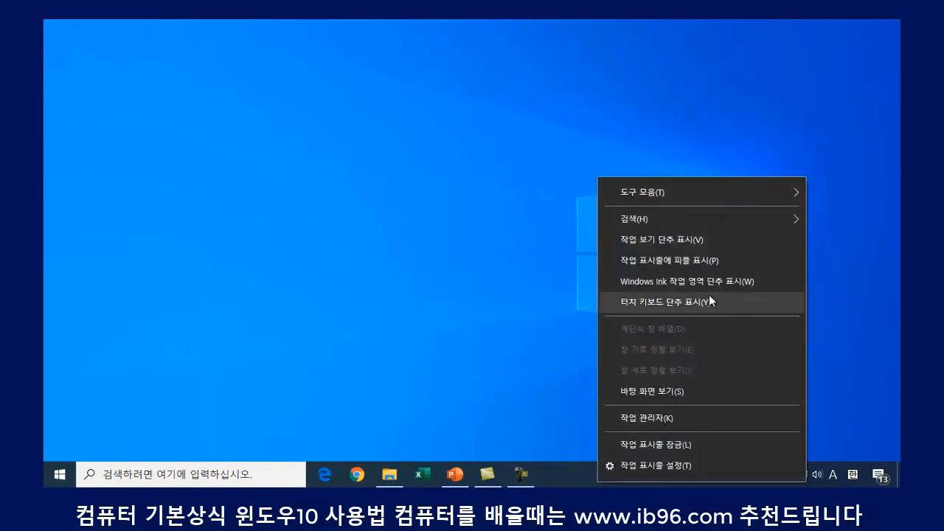
click(664, 466)
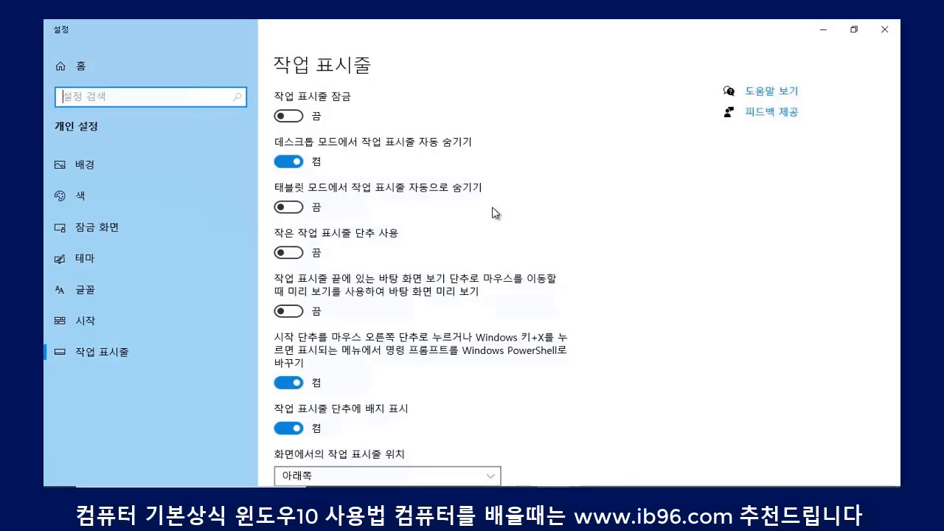
click(288, 162)
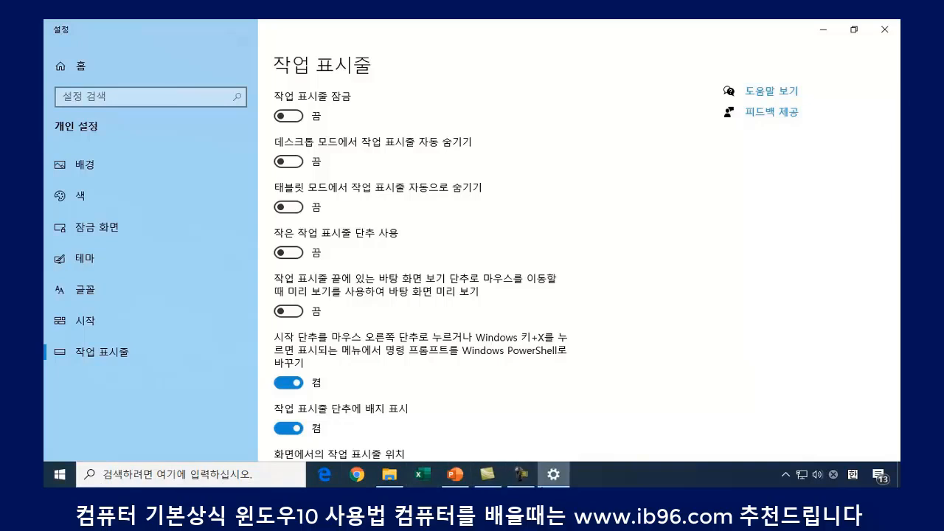
- Switch small taskbar buttons (작은 작업 표시줄 단추 사용) on and back off, and do the same with the desktop preview option (바탕 화면 미리 보기)
mouse_move(554, 474)
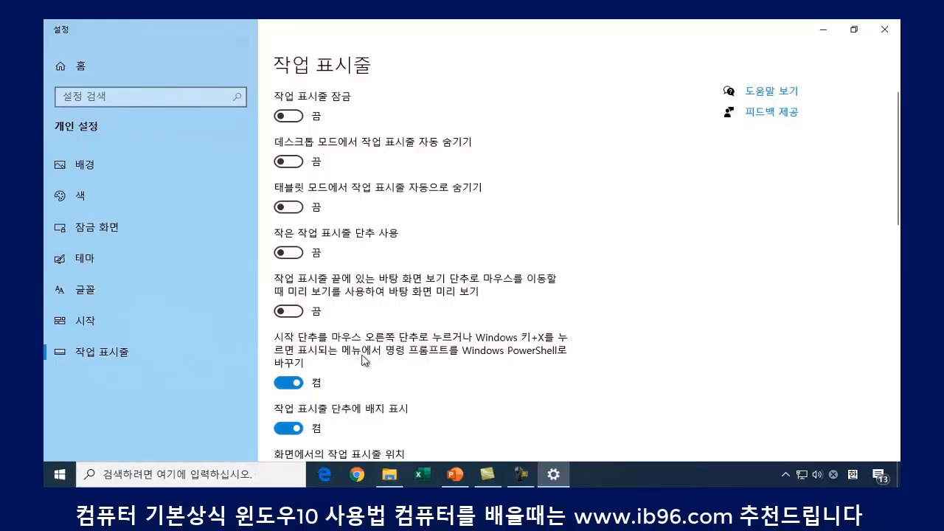
click(308, 253)
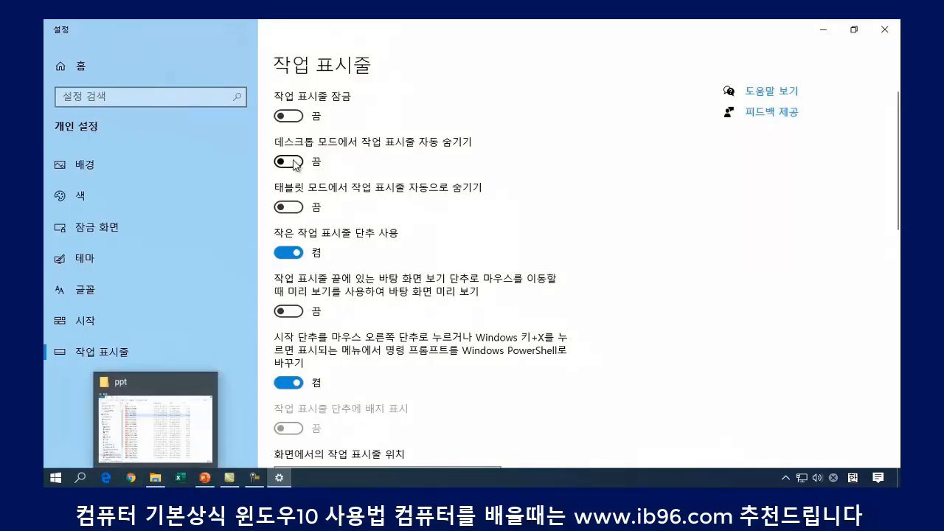
click(288, 253)
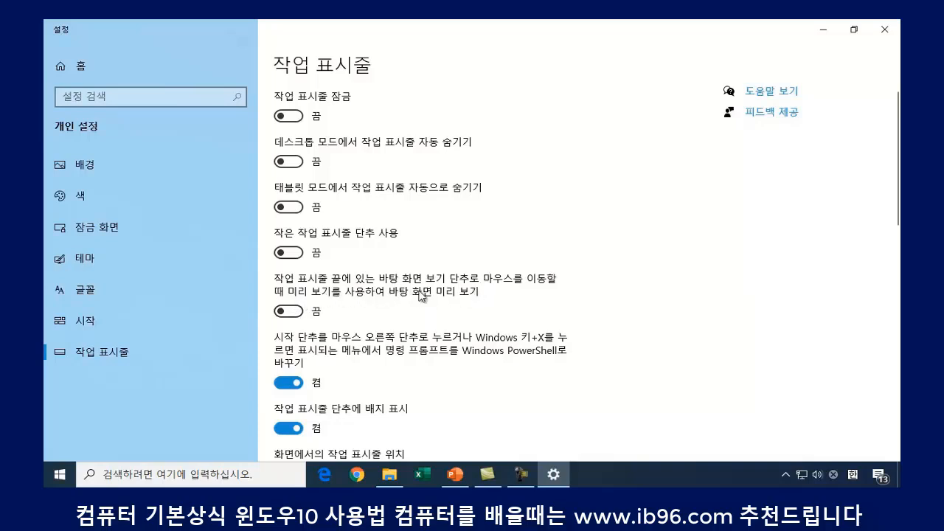
click(295, 313)
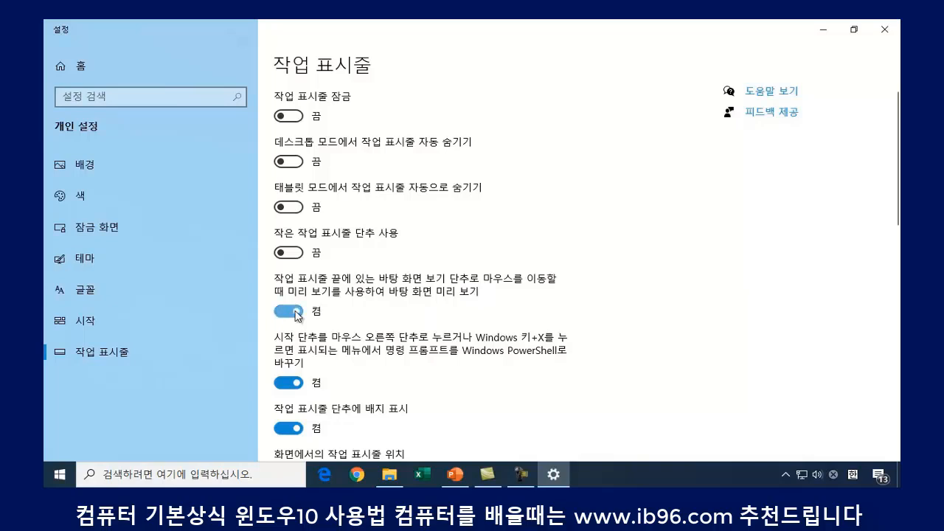
click(296, 314)
- Look through the remaining taskbar options, such as badges and screen location, and close the Settings window
scroll(596, 396, down, 4)
scroll(617, 371, up, 4)
scroll(618, 371, down, 4)
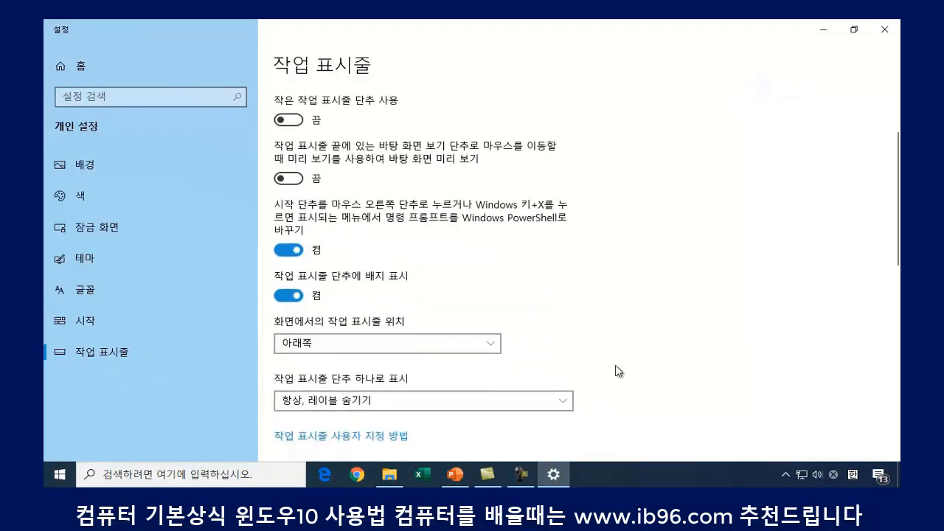
scroll(616, 336, up, 2)
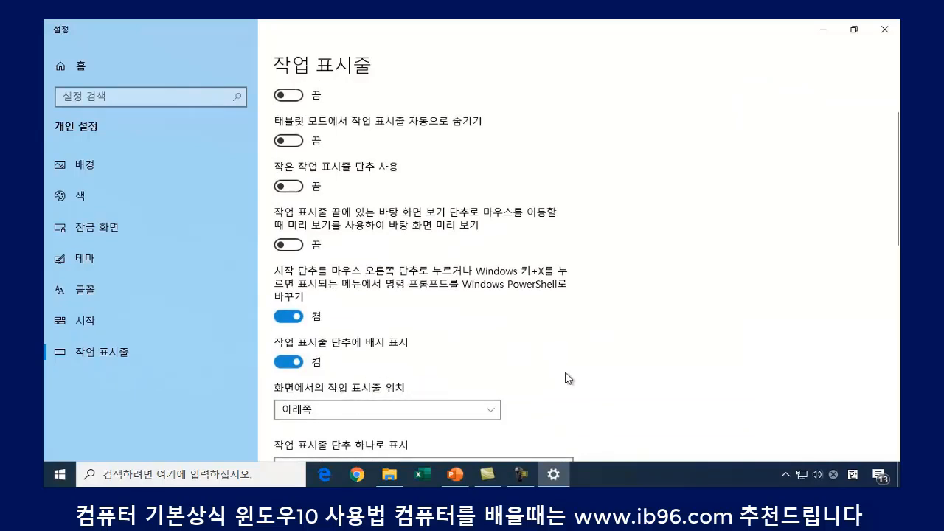
click(885, 30)
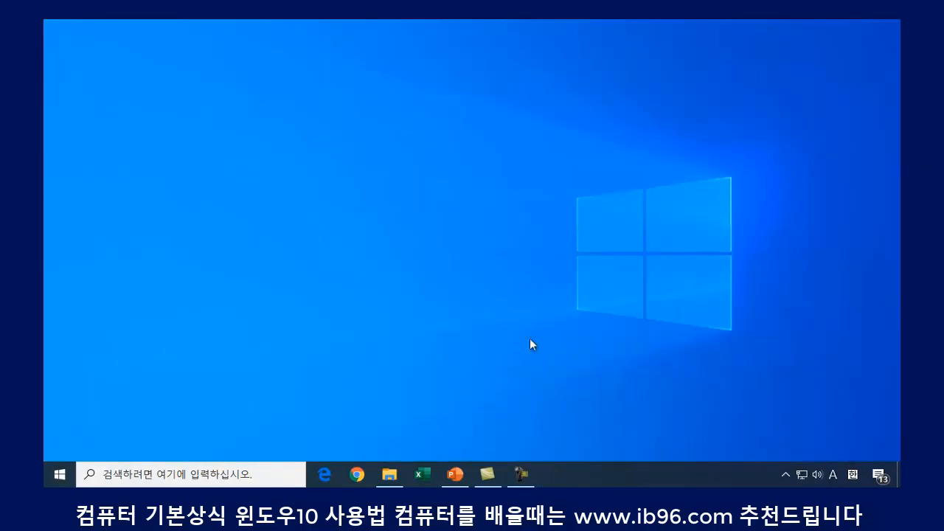
- Move the unlocked taskbar to the left edge of the desktop, to the right edge, and back to the left edge
drag(592, 474, 101, 246)
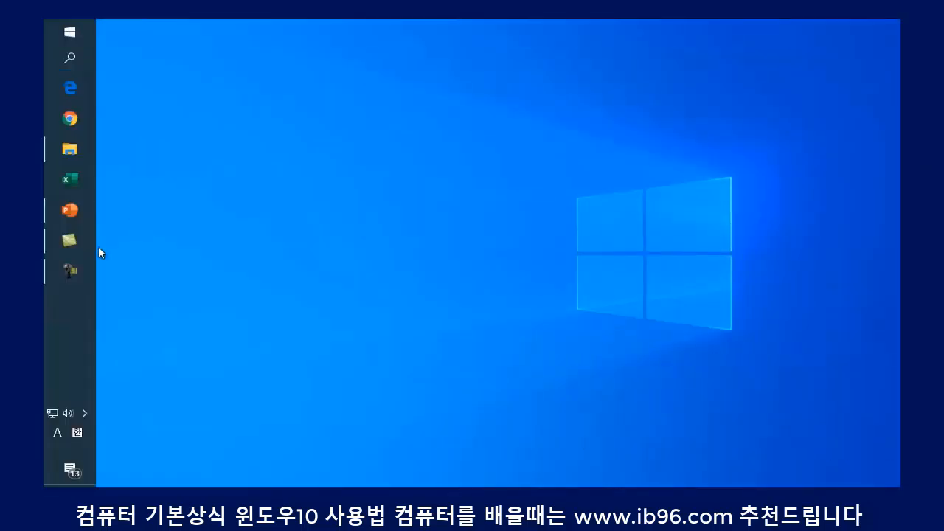
drag(65, 317, 875, 325)
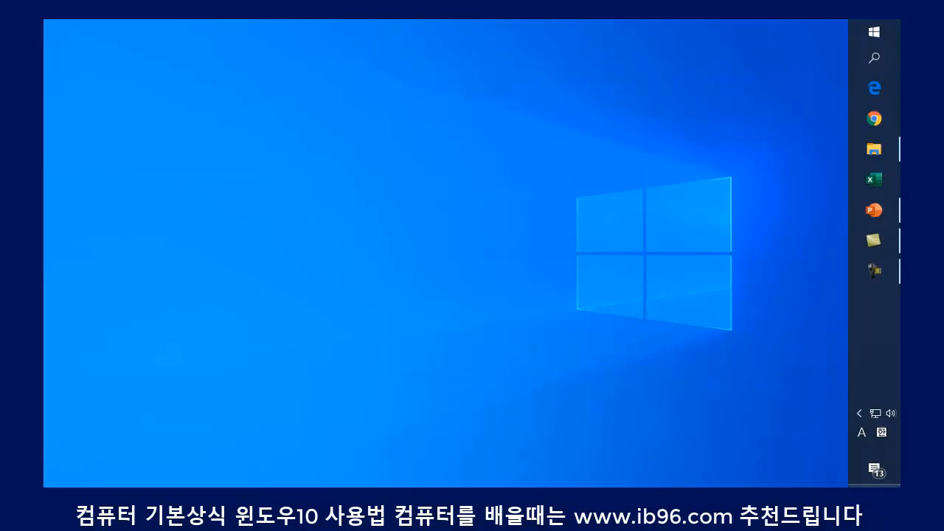
drag(860, 329, 174, 347)
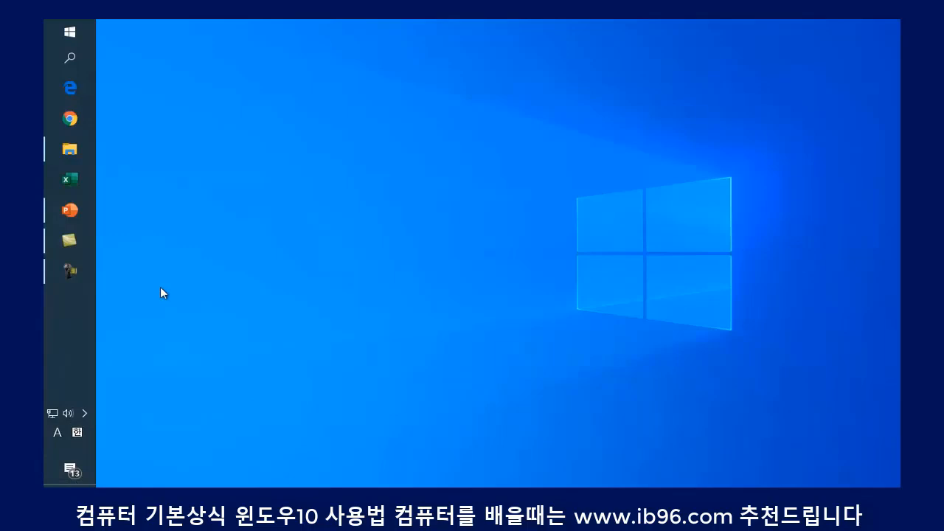
- Open and close the Start menu with the taskbar on the left edge, and return the taskbar to the bottom edge
click(67, 31)
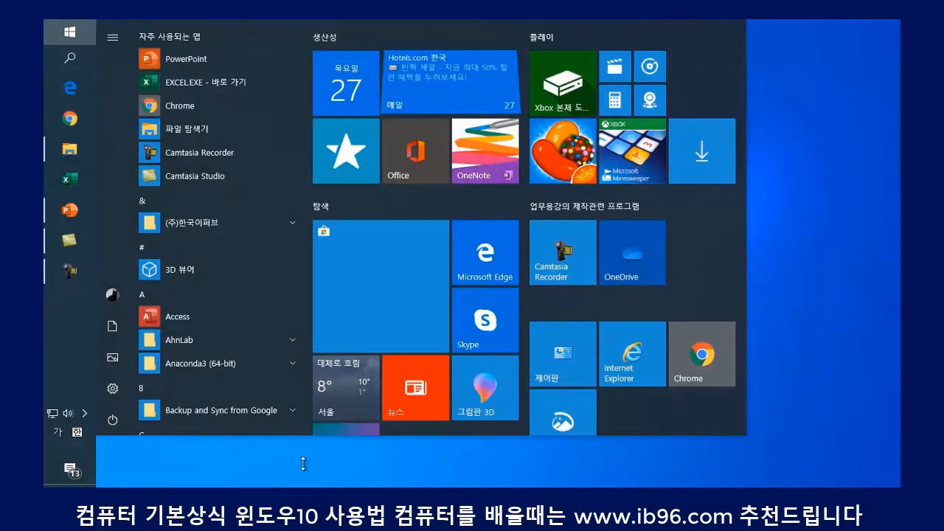
click(756, 311)
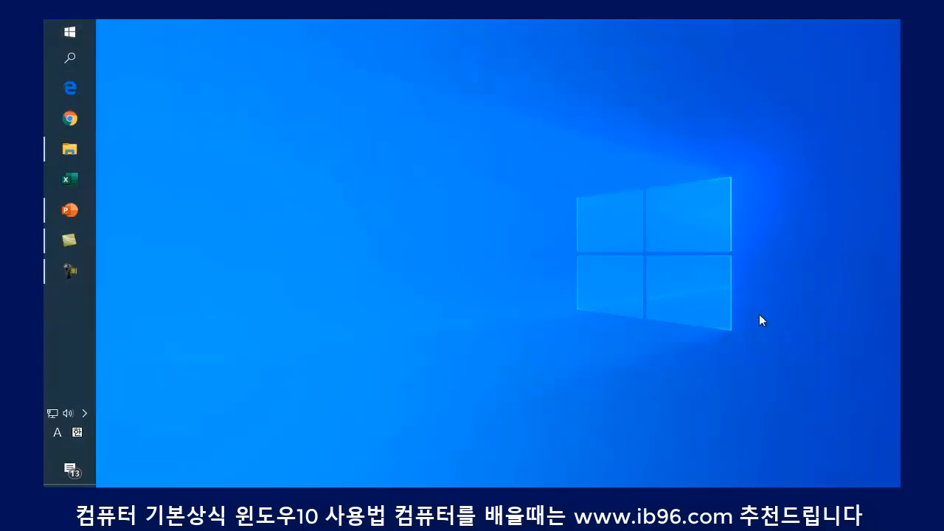
drag(60, 323, 365, 462)
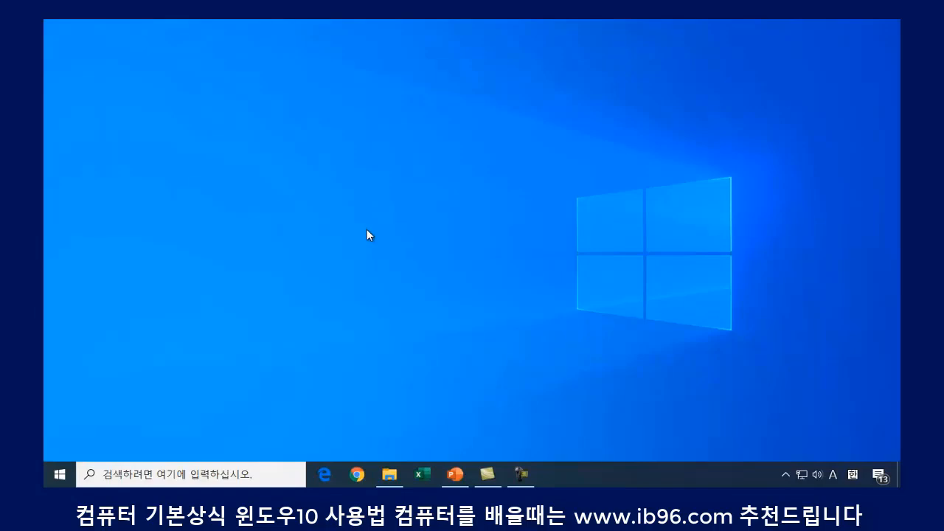
- Reopen the taskbar settings and check the choices for the taskbar's location on screen (화면에서의 작업 표시줄 위치) without changing it
right_click(614, 479)
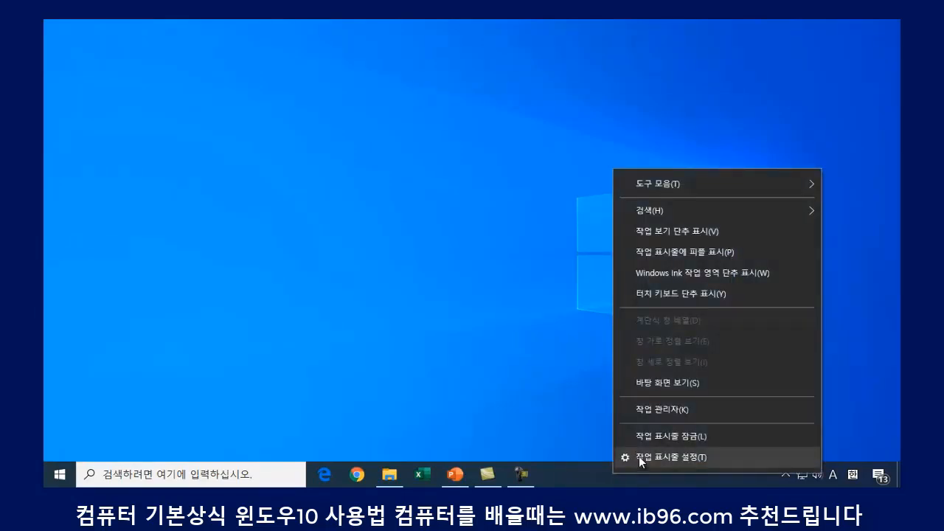
click(641, 457)
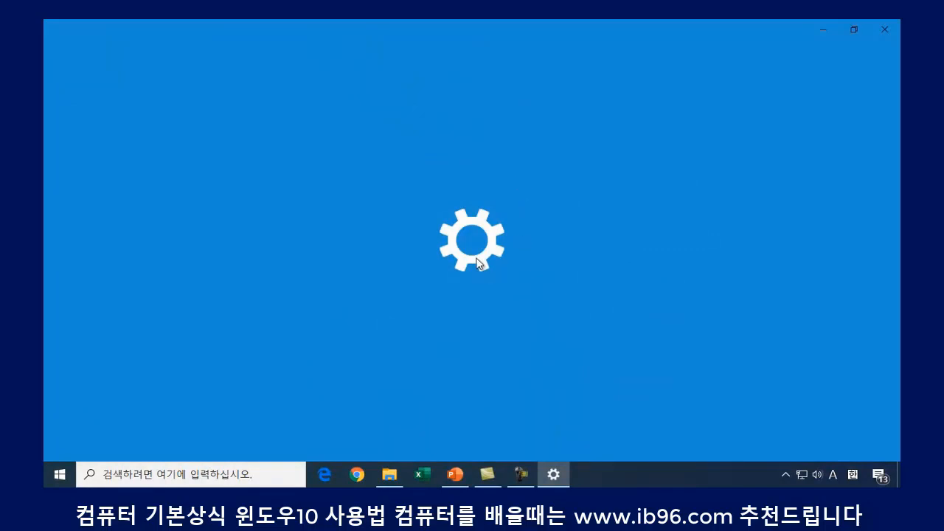
scroll(422, 336, down, 2)
scroll(420, 336, down, 2)
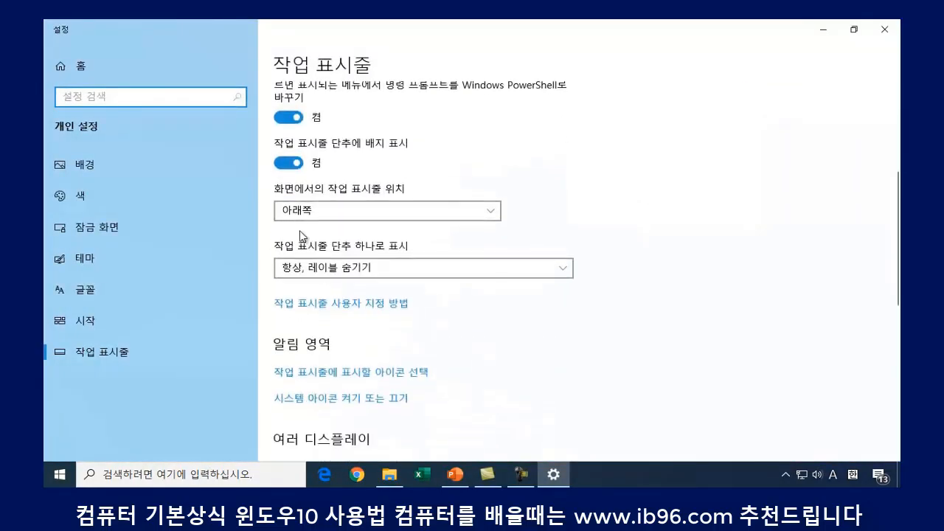
click(492, 213)
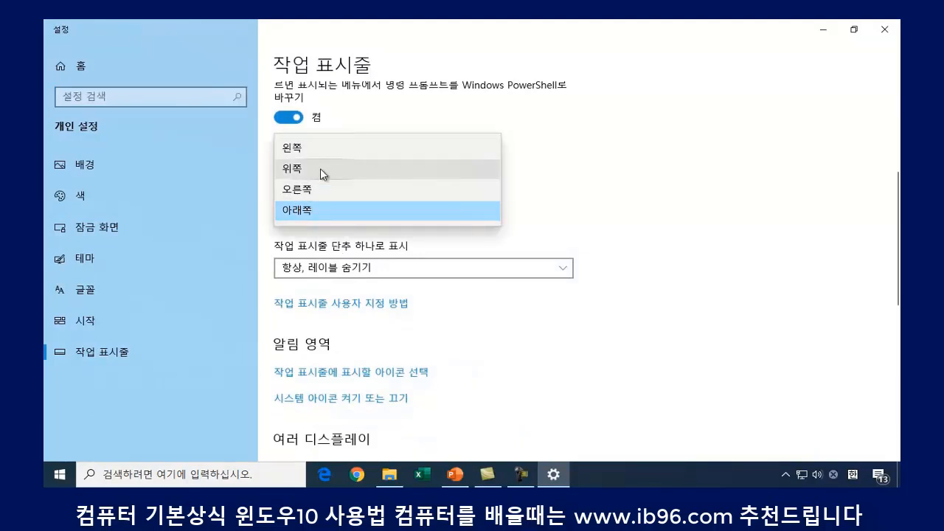
click(593, 218)
- Switch the People option for showing contacts on the taskbar (작업 표시줄에 연락처 표시) on and back off, and close the Settings window
scroll(481, 353, down, 1)
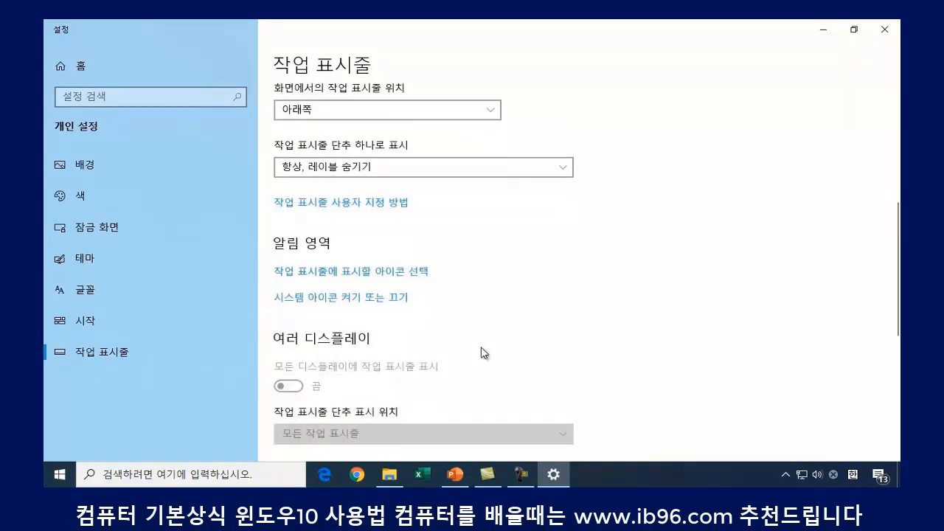
scroll(481, 353, down, 3)
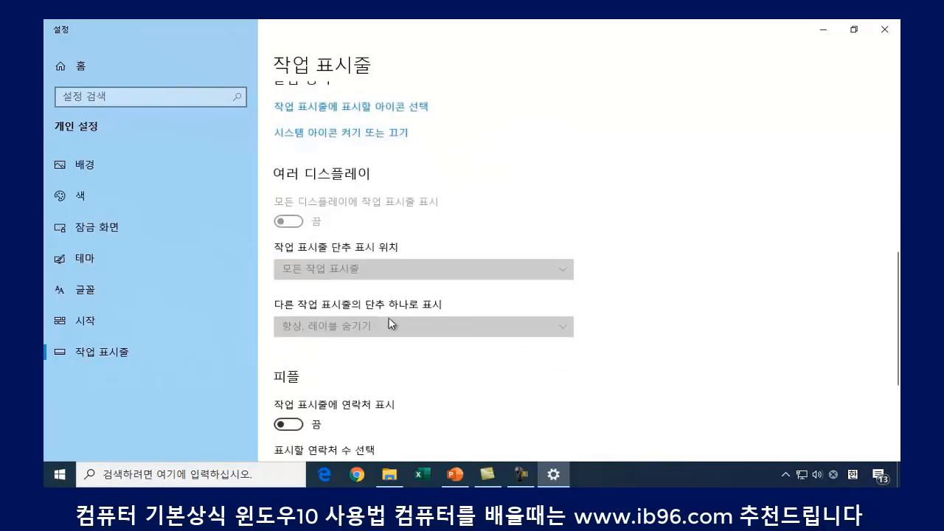
scroll(494, 219, down, 2)
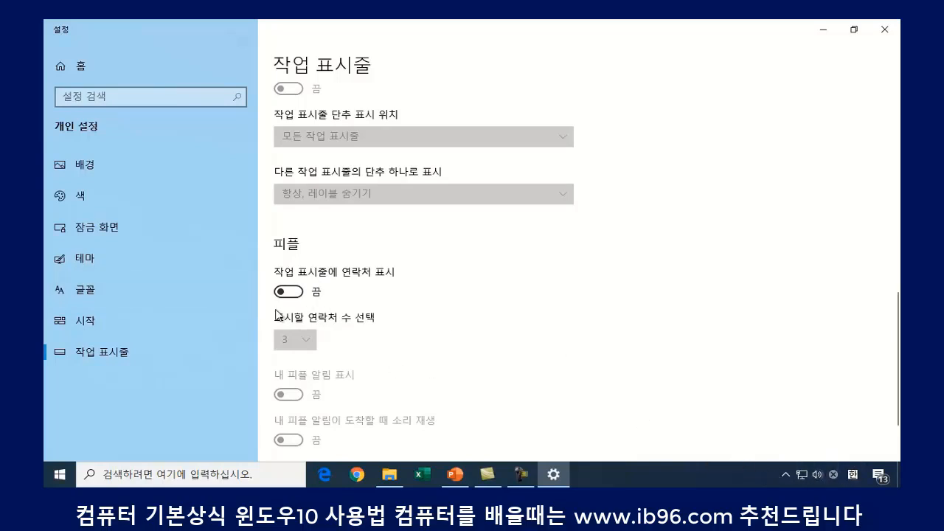
click(298, 294)
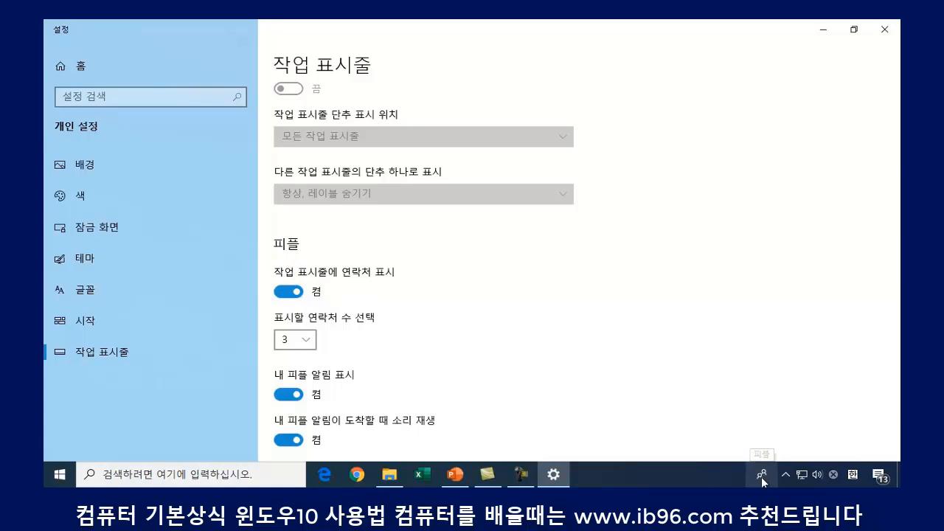
click(288, 291)
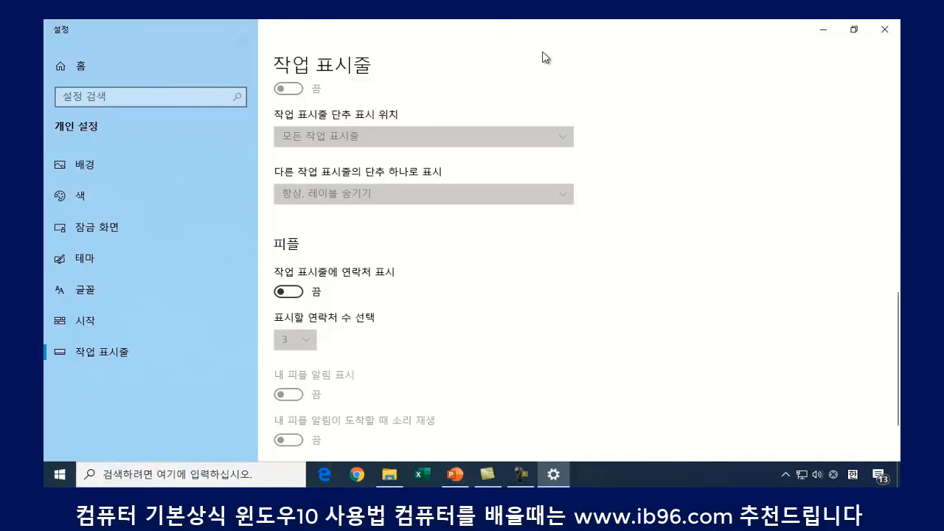
click(883, 30)
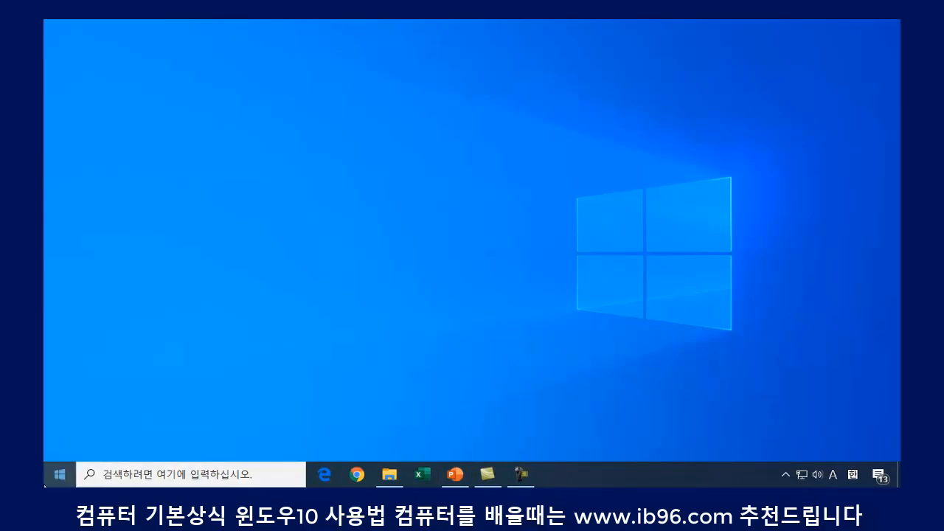
- Find OneNote in the Start menu's app list and pin it to the taskbar (작업 표시줄에 고정)
click(59, 477)
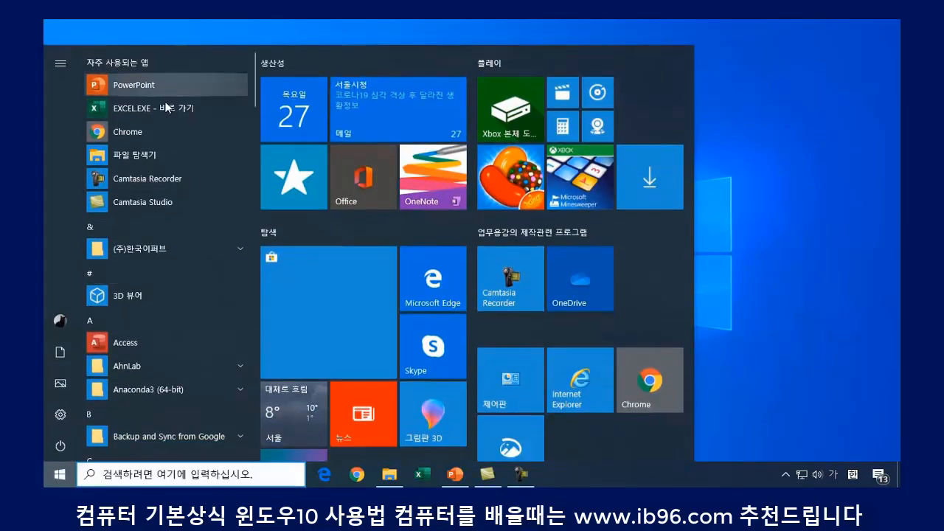
scroll(198, 233, down, 3)
scroll(199, 237, down, 3)
scroll(211, 218, down, 5)
scroll(211, 219, down, 9)
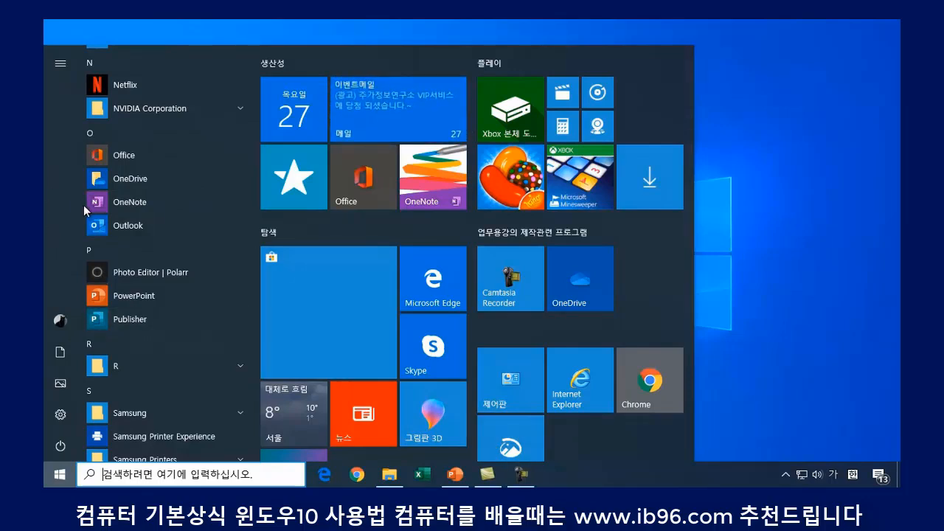
right_click(135, 203)
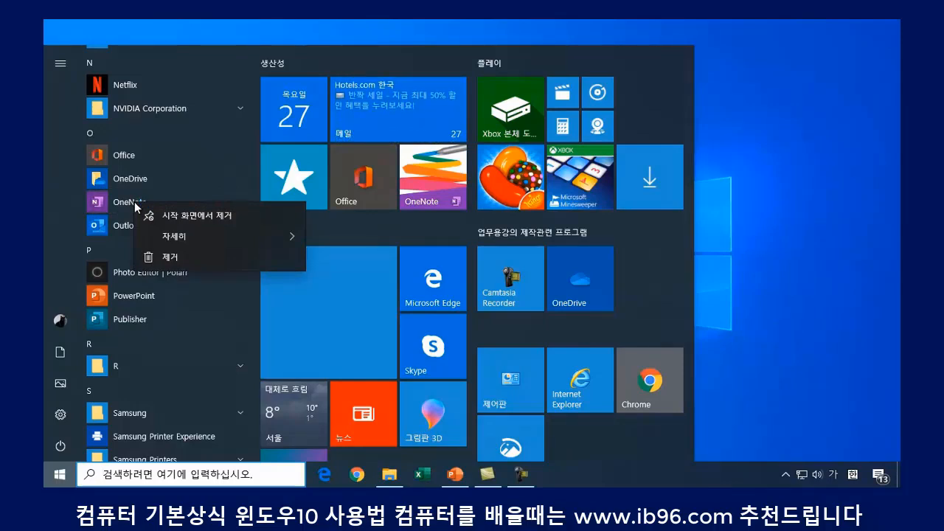
mouse_move(243, 236)
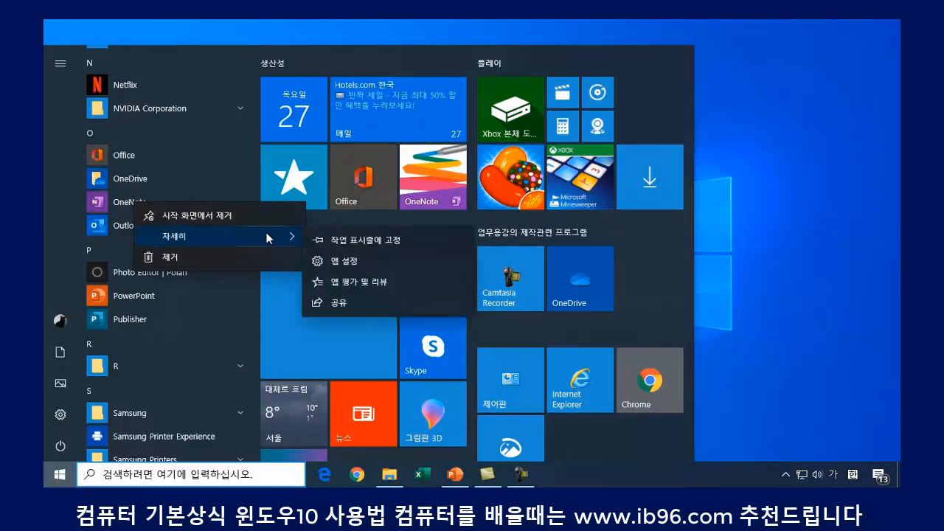
click(379, 242)
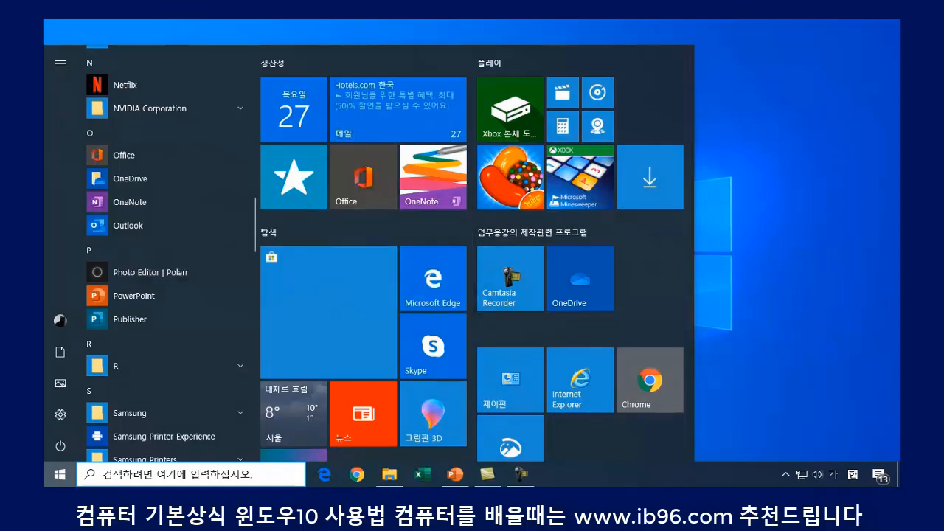
click(553, 478)
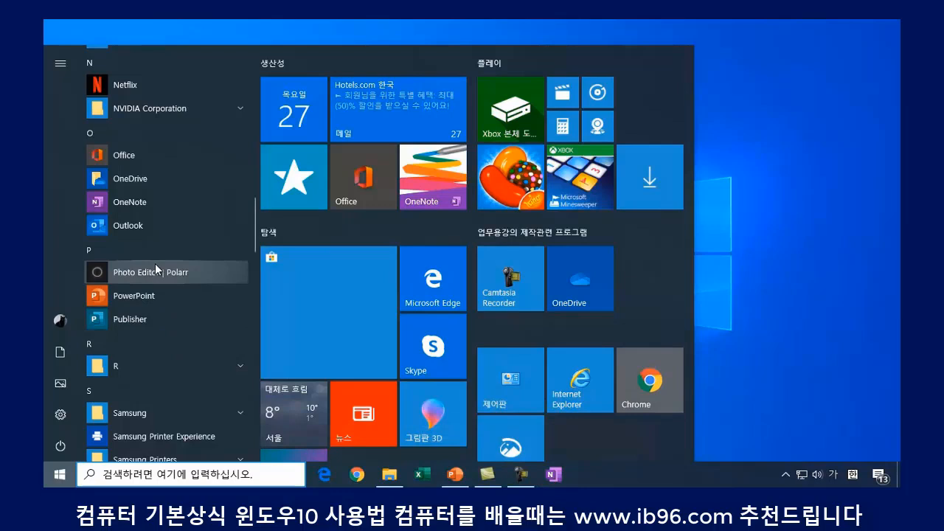
- Find Word in the Start menu's app list and pin it to the taskbar beside OneNote, and close the Start menu
scroll(156, 266, down, 5)
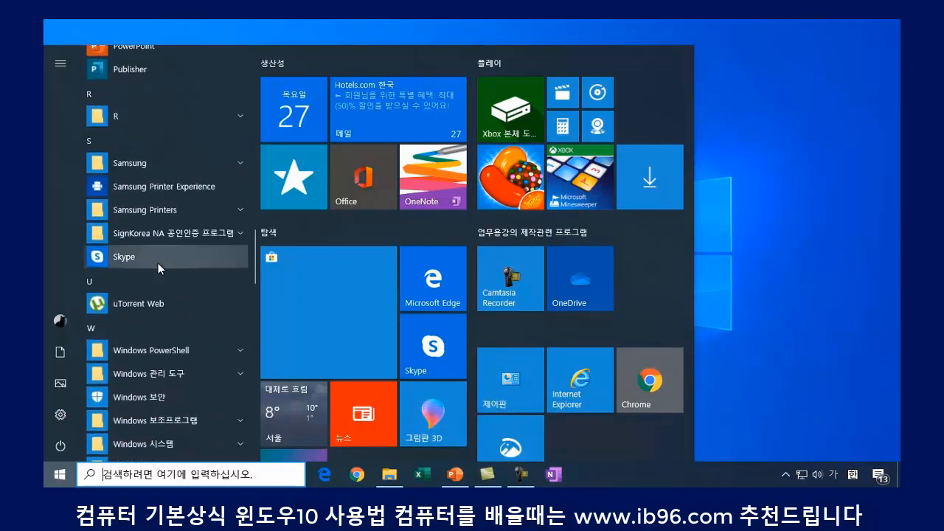
scroll(158, 266, down, 3)
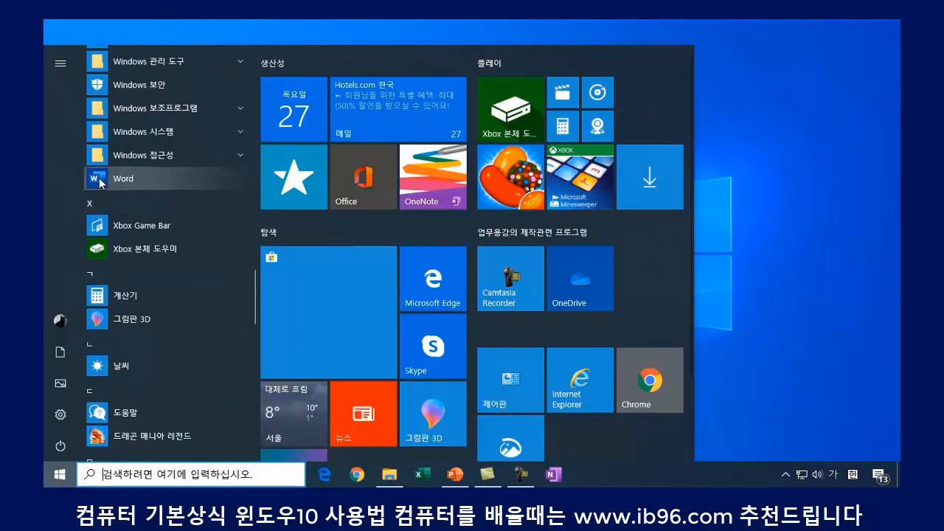
drag(299, 252, 587, 476)
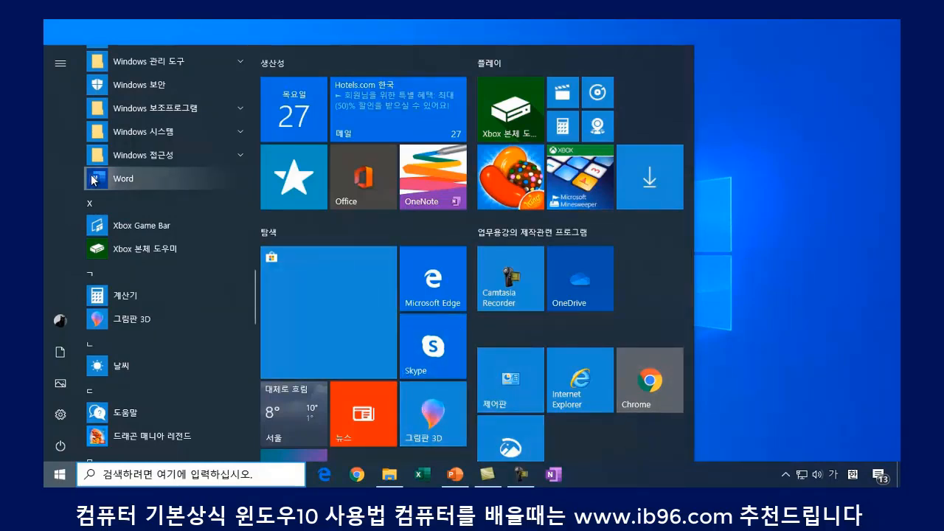
drag(94, 180, 549, 481)
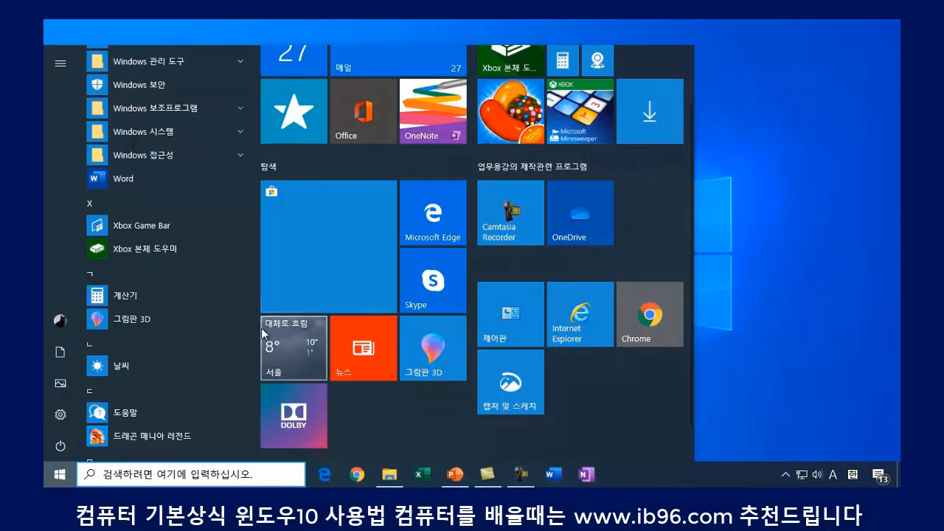
click(713, 386)
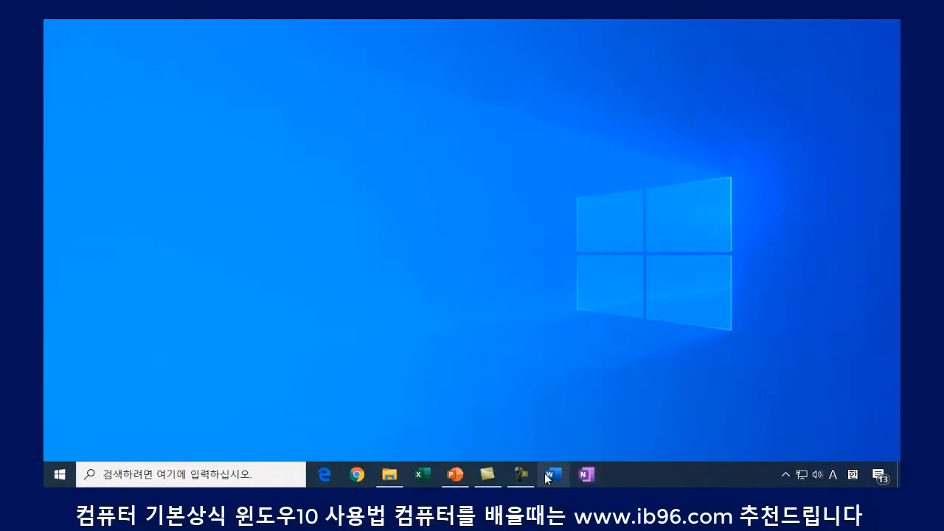
click(59, 476)
click(598, 434)
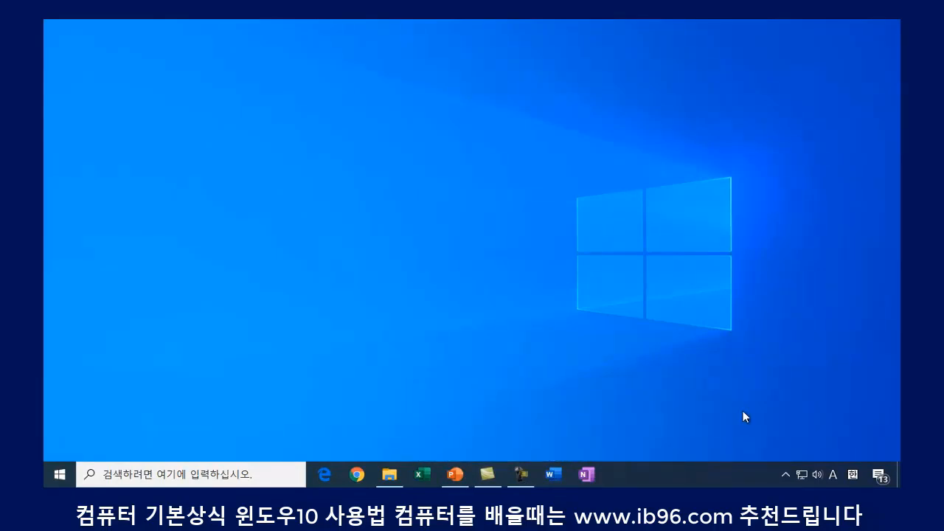
- Unpin OneNote and Word from the taskbar (작업 표시줄에서 제거)
right_click(589, 476)
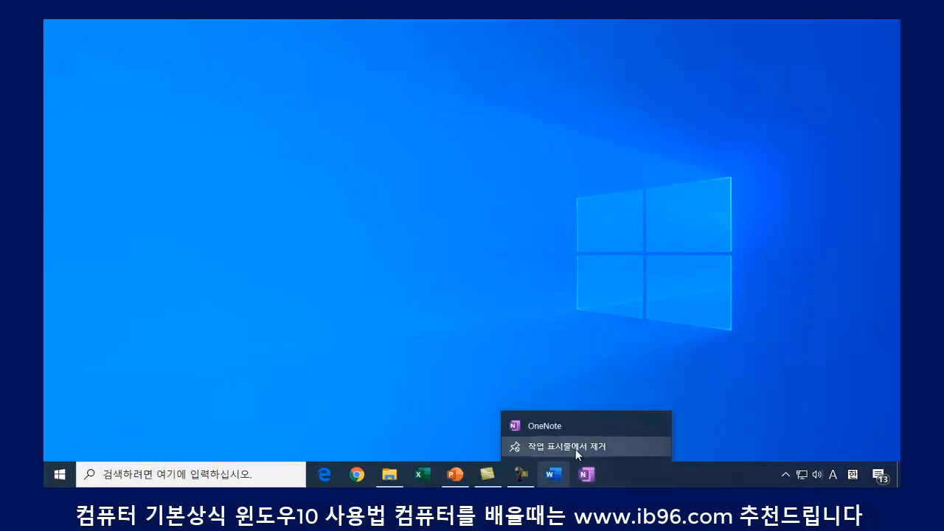
click(572, 447)
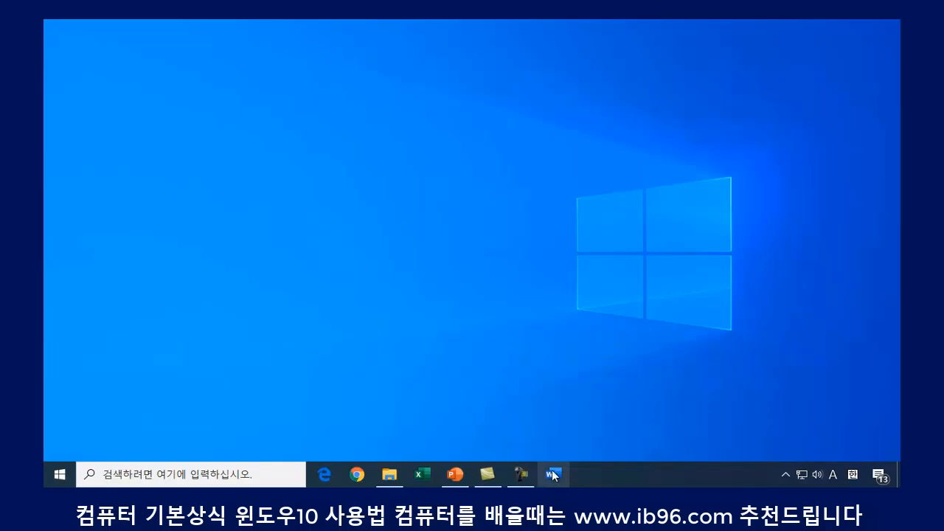
right_click(551, 470)
click(513, 445)
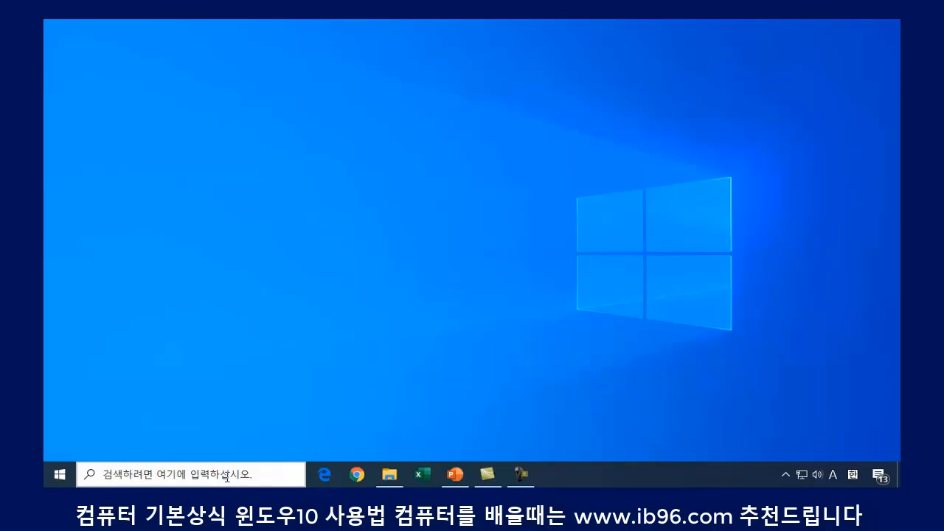
- Search Windows for "word" from the taskbar's search box, with the input language switched to English
click(153, 473)
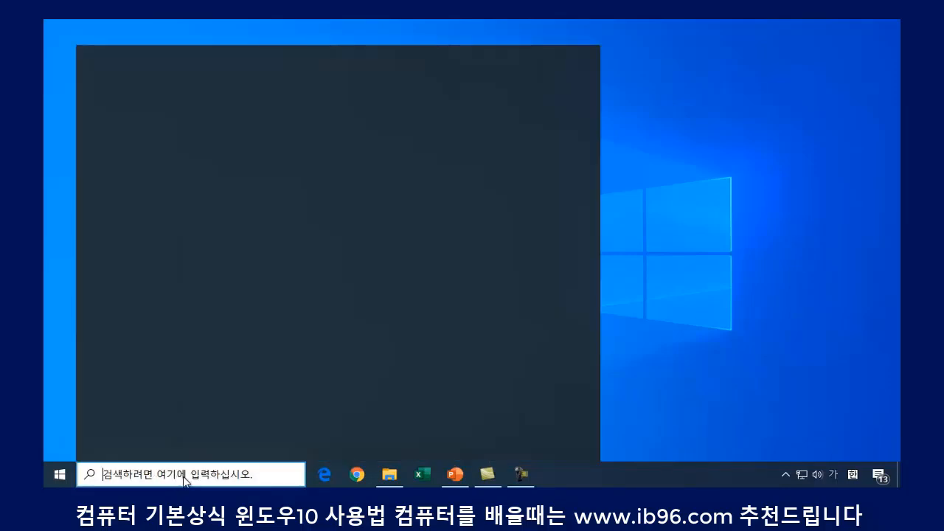
text(재)
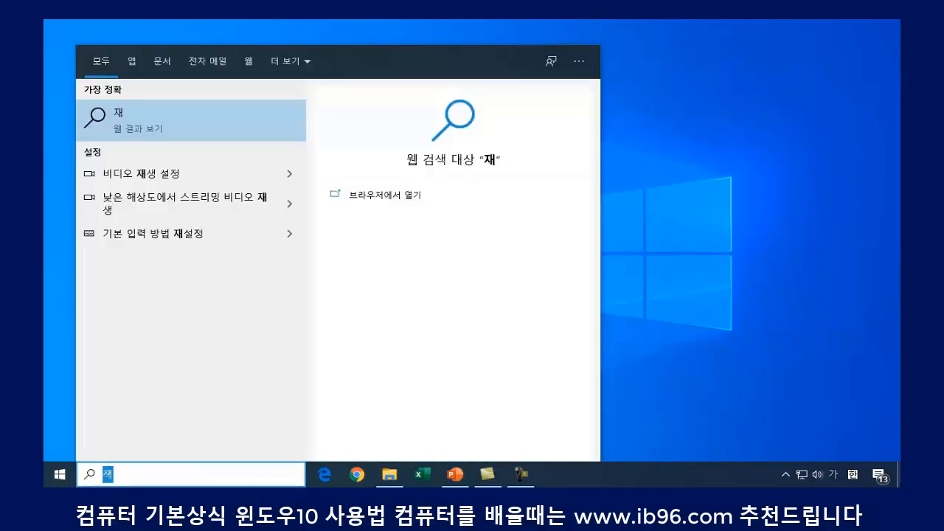
key(BackSpace)
key(Hangul)
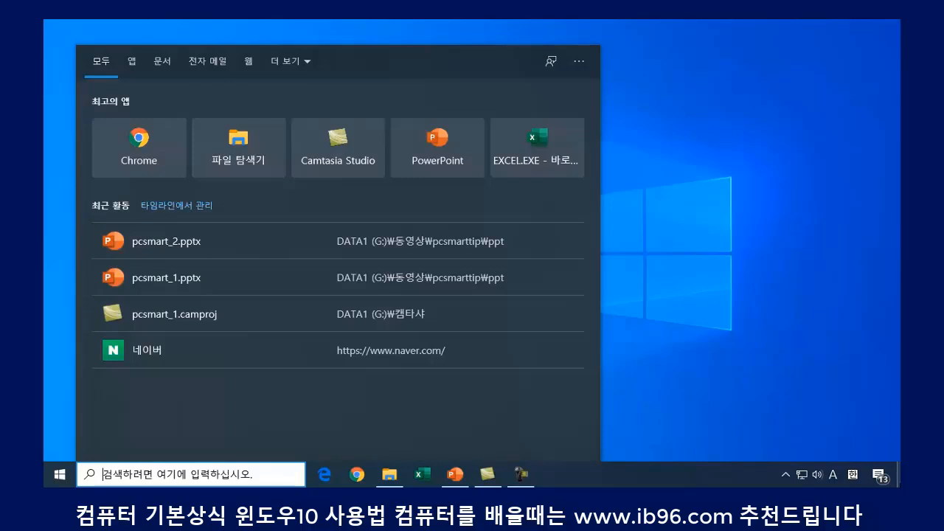
text(word)
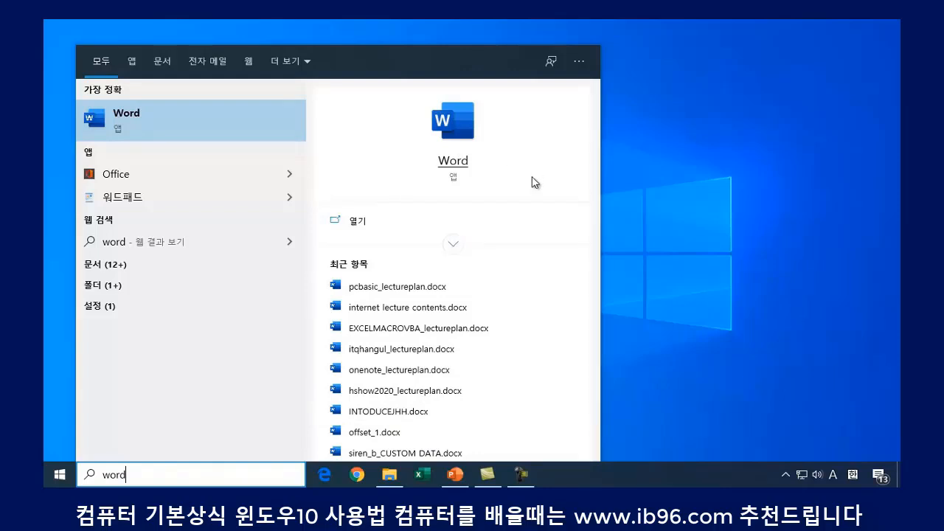
- Launch the Word app from the search results, and close it to return to the desktop
click(463, 146)
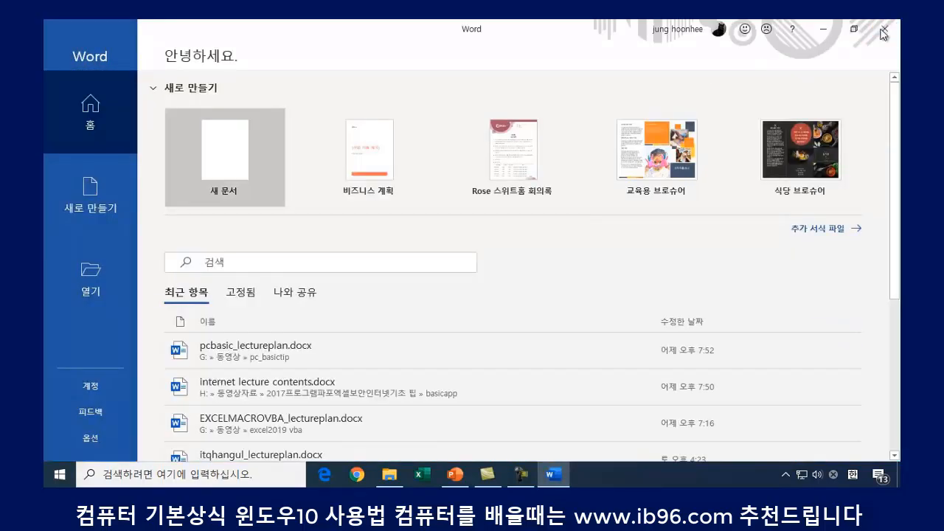
key(Escape)
key(super+d)
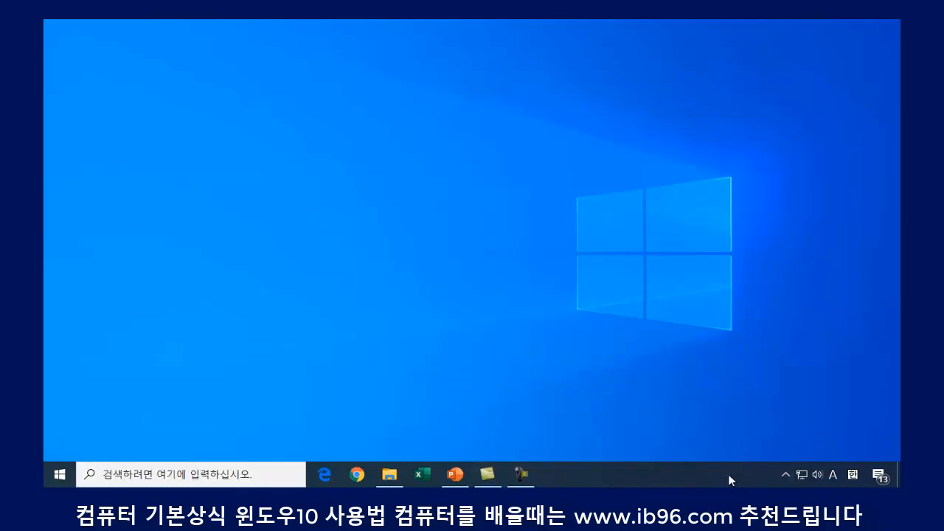
- Reduce the taskbar search to an icon (검색 아이콘 표시), and open and close the search pane from it
right_click(695, 483)
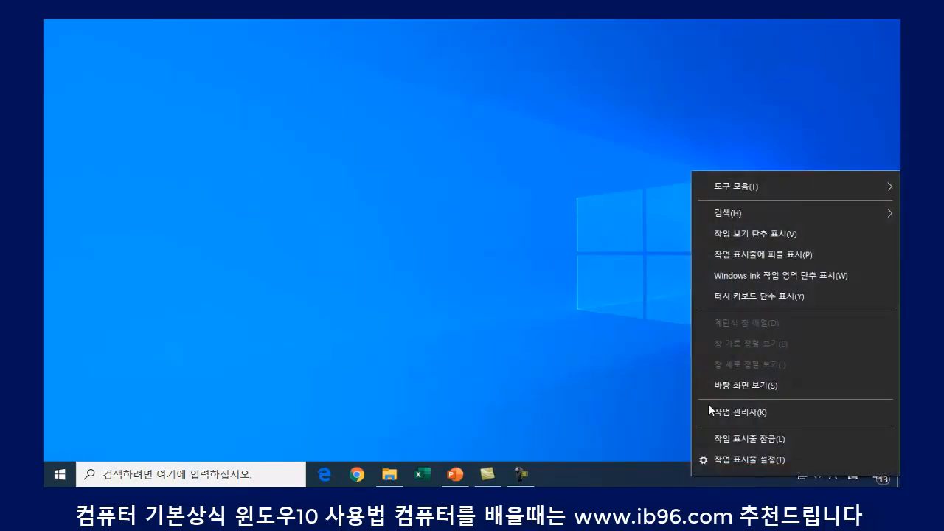
mouse_move(736, 213)
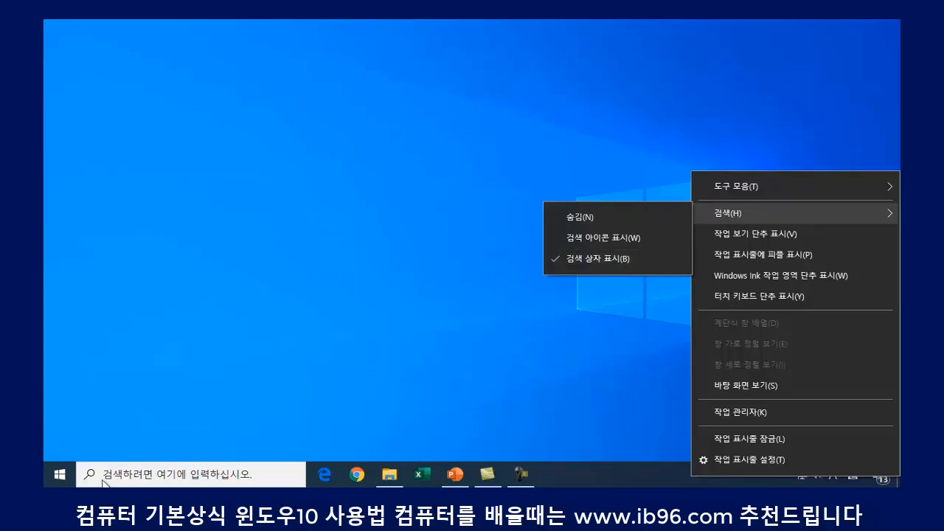
click(614, 236)
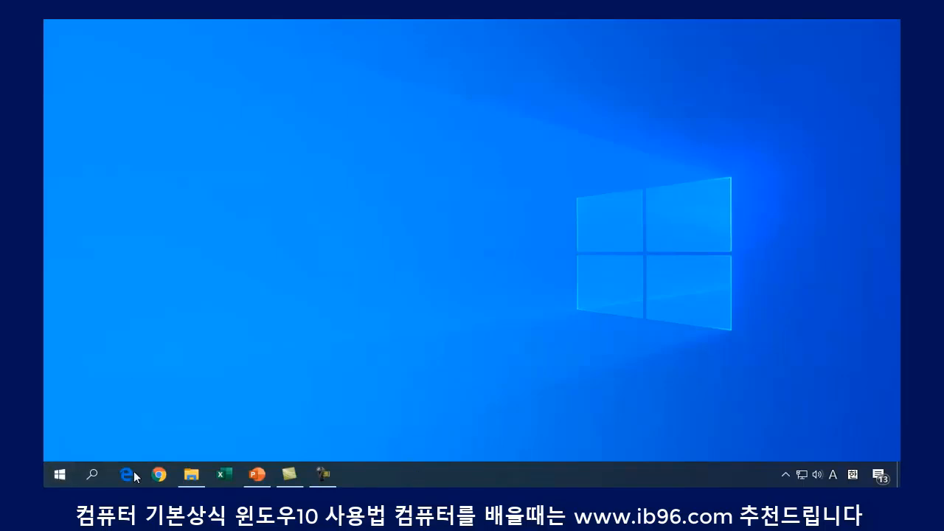
click(94, 475)
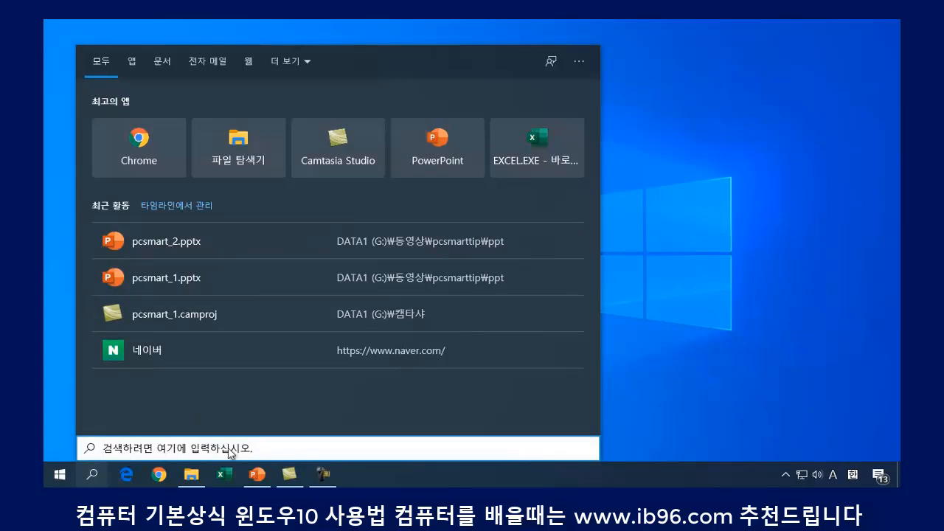
click(704, 319)
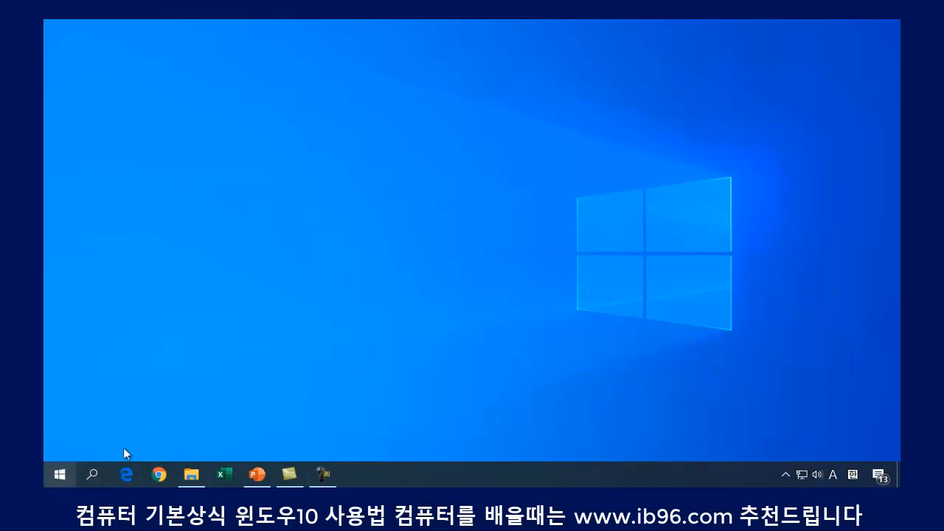
click(93, 476)
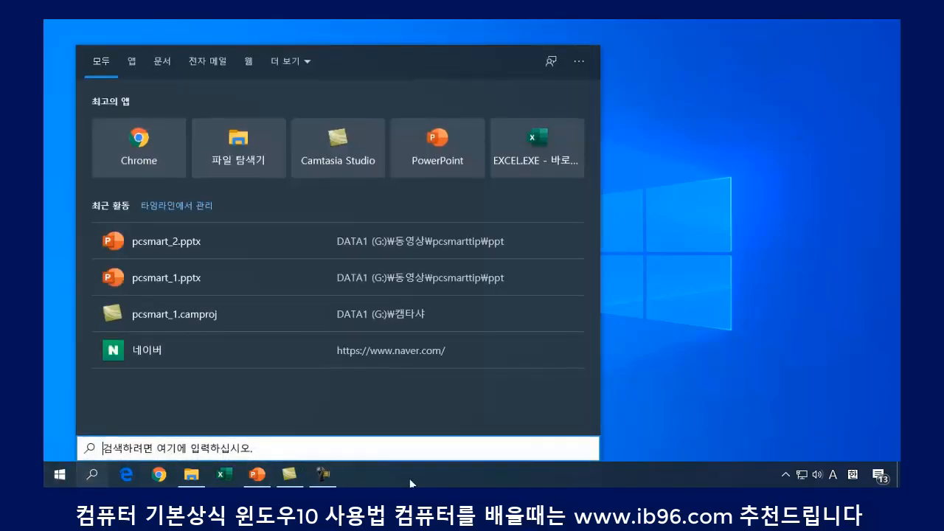
click(92, 477)
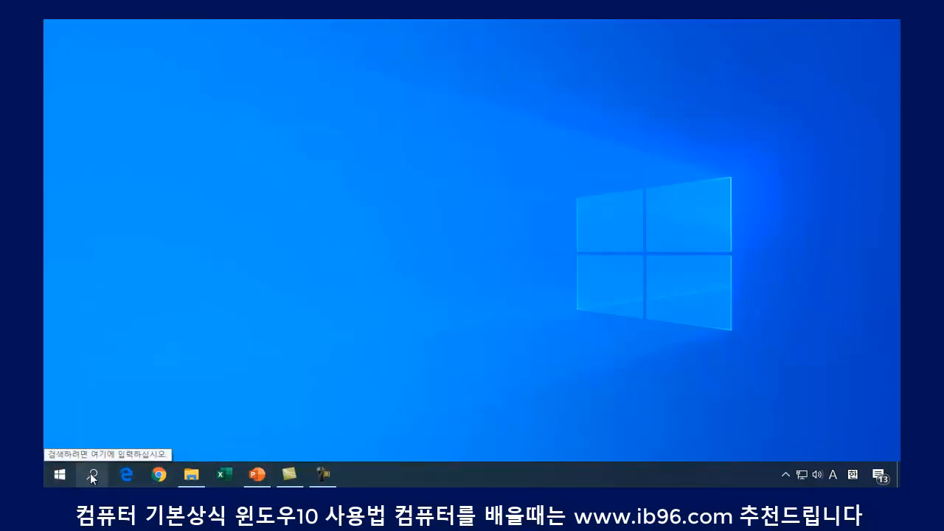
- Hide the search icon from the taskbar with the search option 숨김
right_click(659, 480)
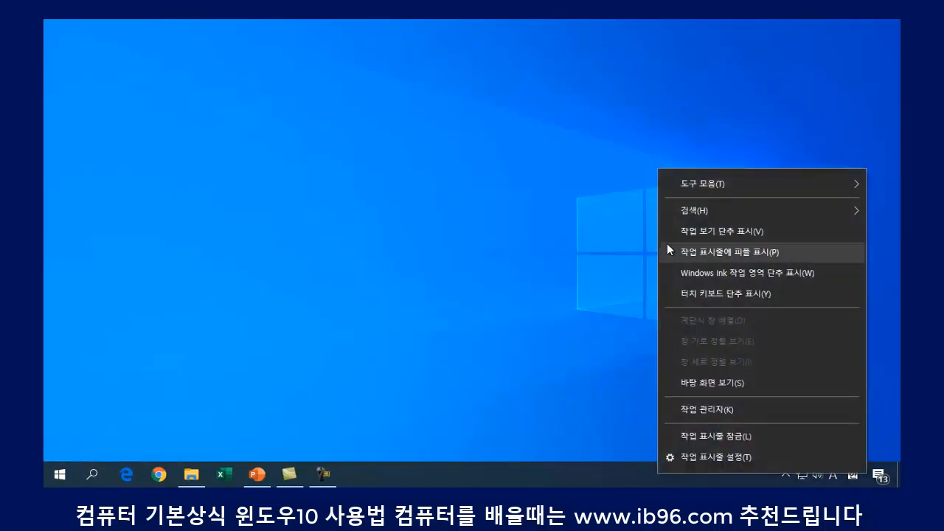
mouse_move(707, 208)
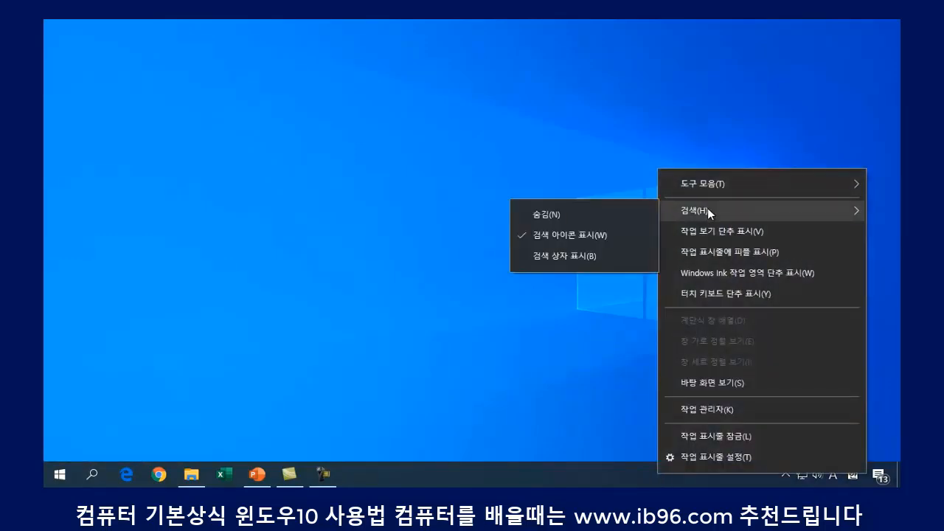
click(563, 215)
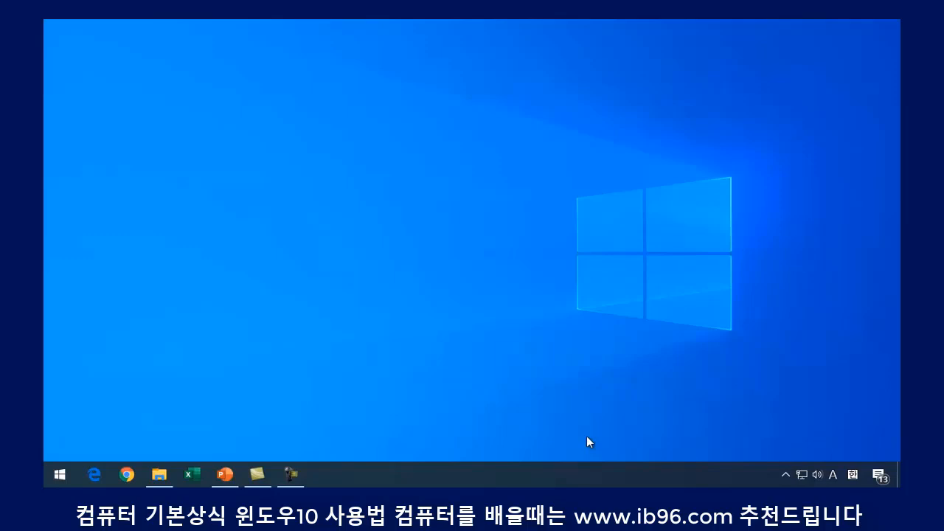
- Open the search pane without a taskbar icon and search for "note", then close it and open and close the pane once more
key(super+s)
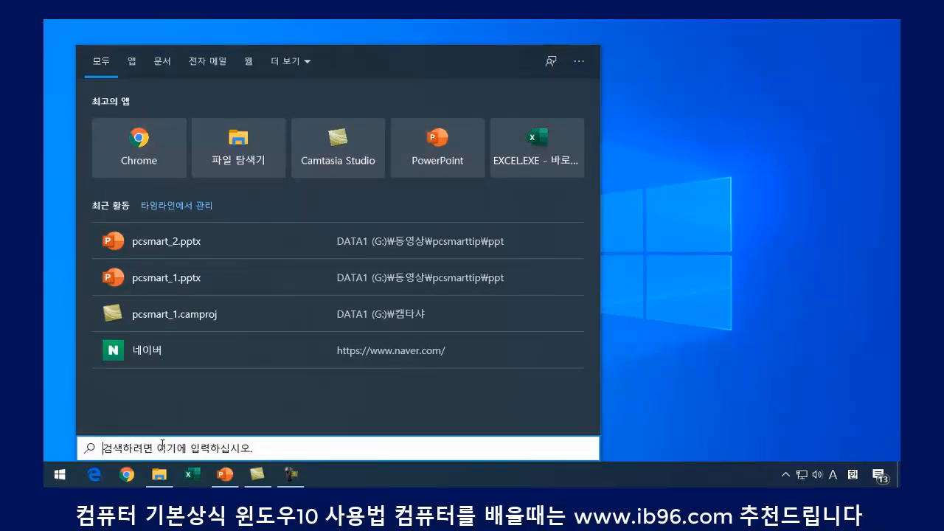
text(note)
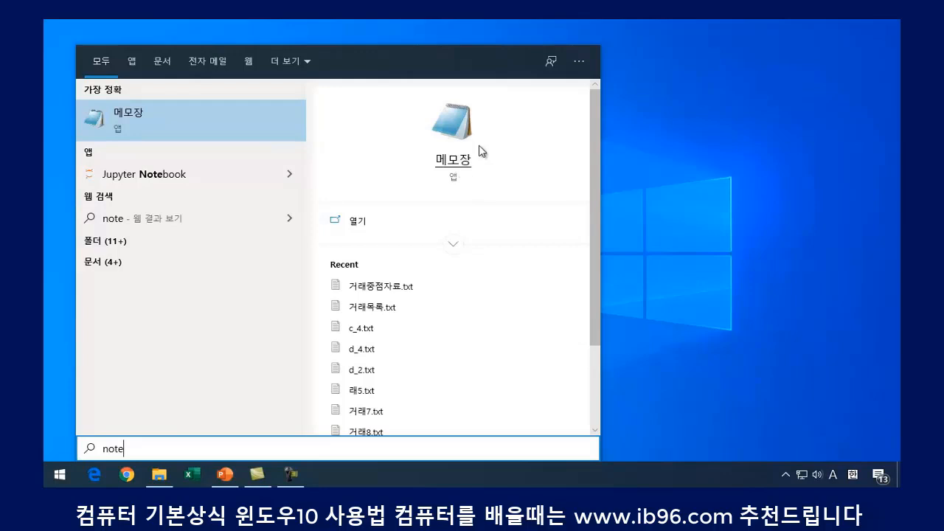
click(680, 138)
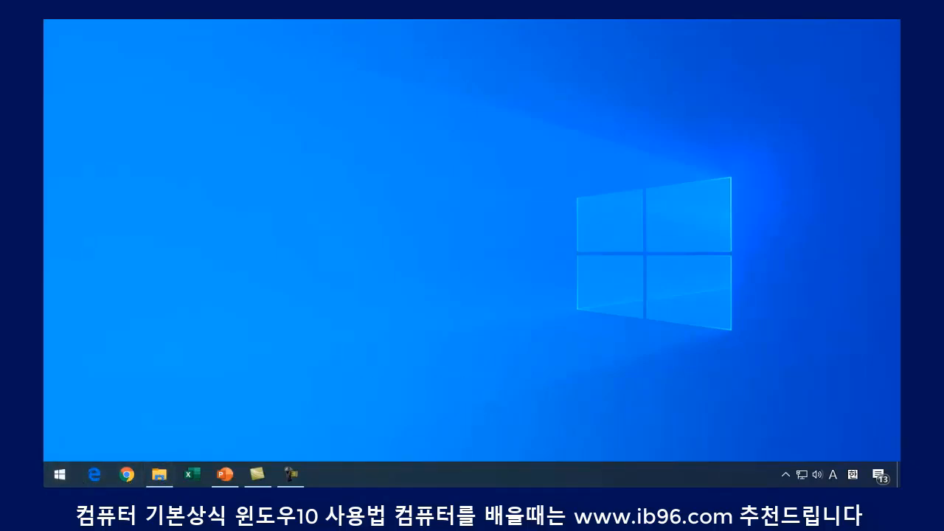
mouse_move(171, 478)
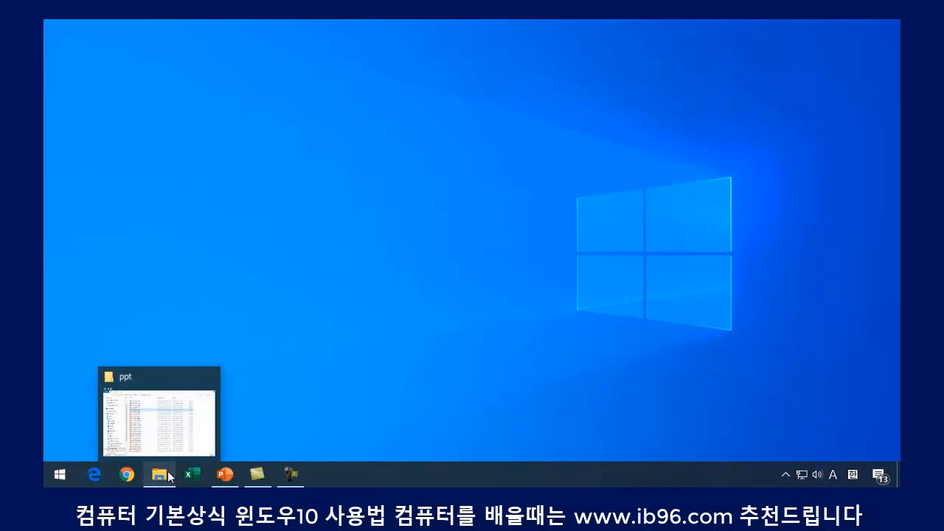
key(super+s)
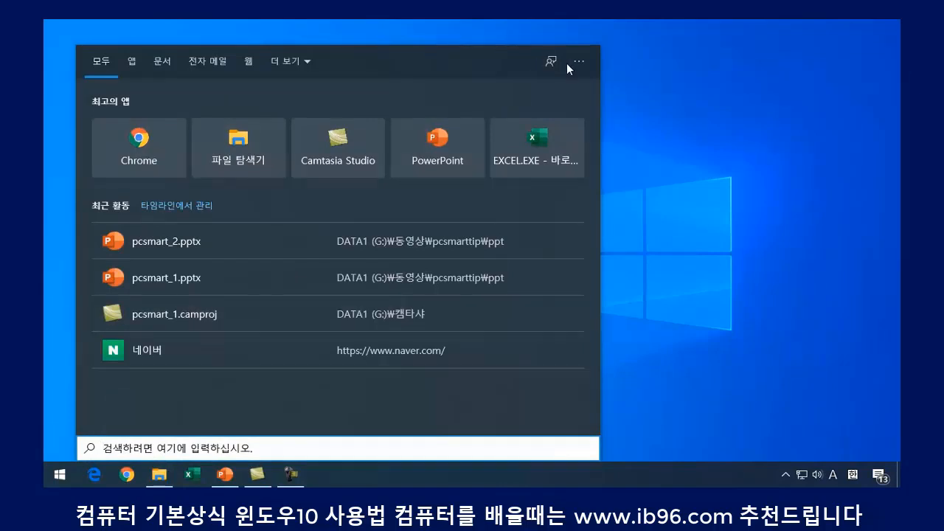
click(635, 77)
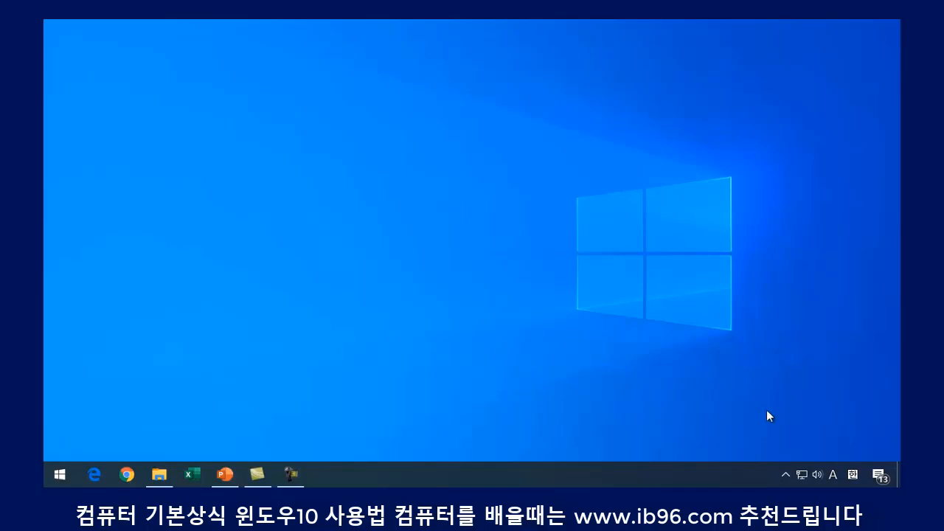
- Restore the full search box on the taskbar (검색 상자 표시) and open the search pane from it
right_click(746, 475)
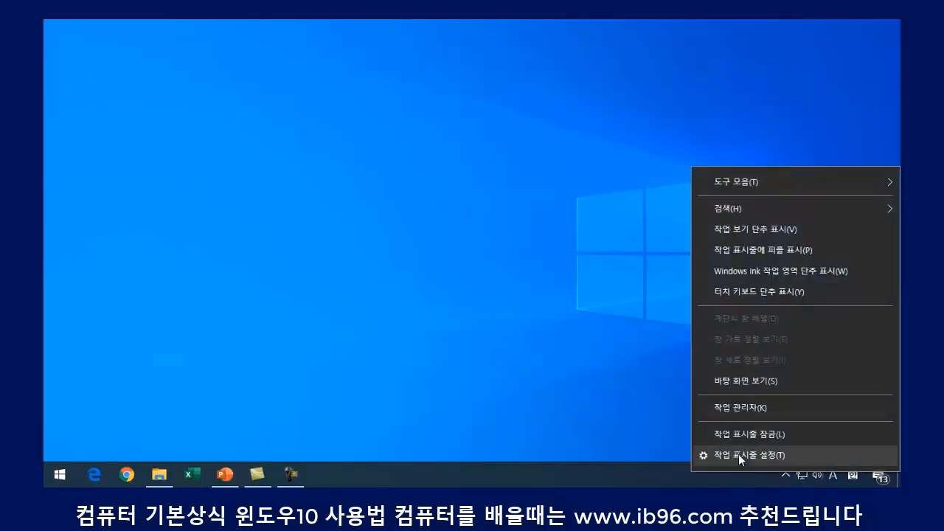
mouse_move(737, 210)
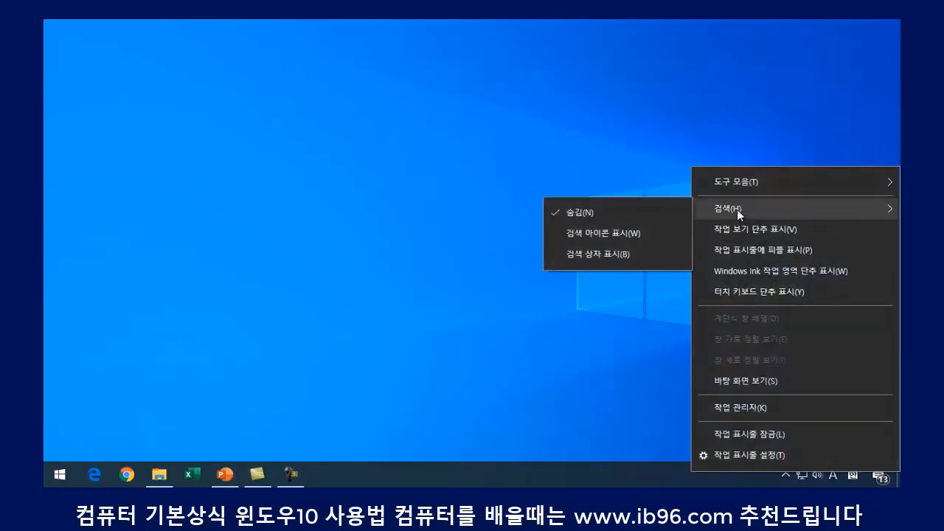
click(603, 253)
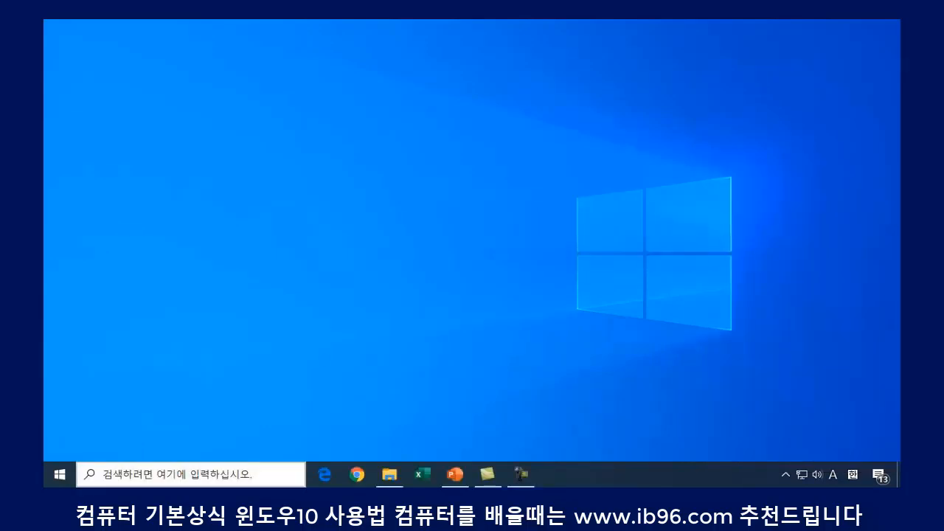
click(154, 475)
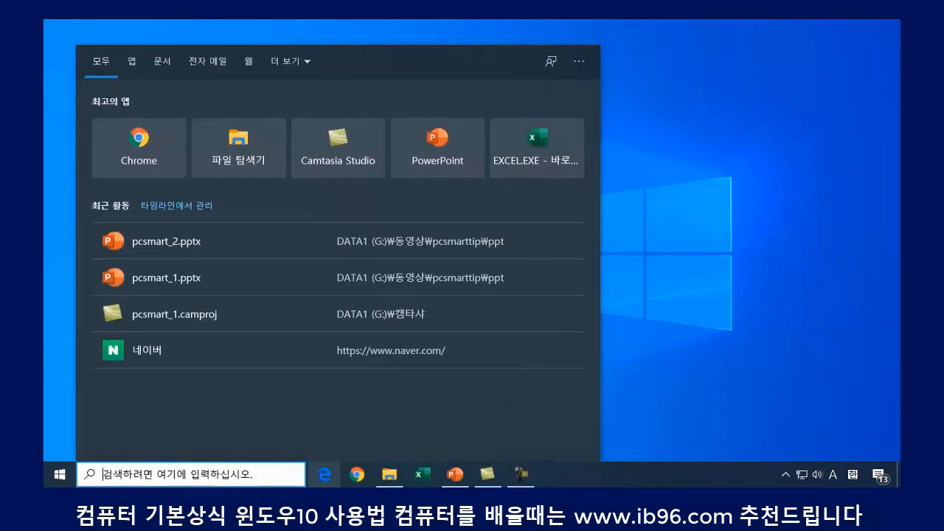
- Close the search pane and add the address toolbar (주소) to the taskbar
click(694, 369)
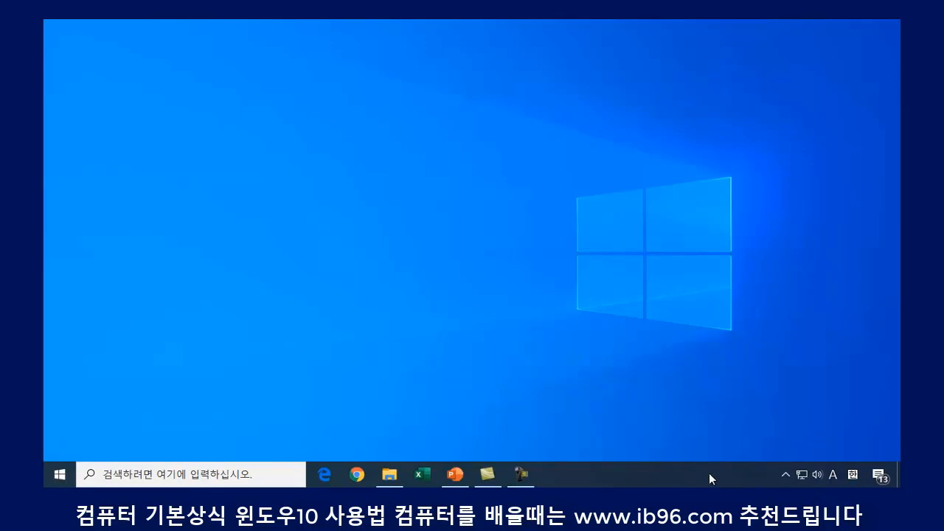
right_click(733, 476)
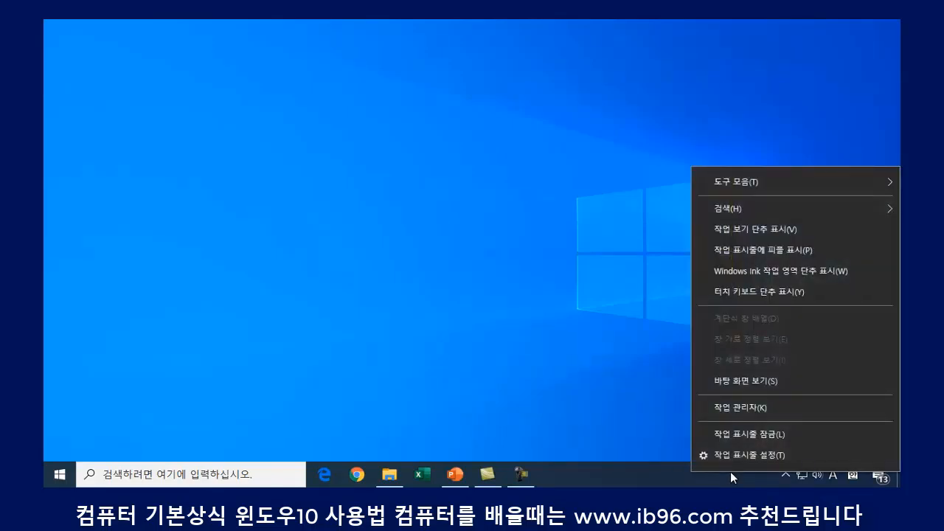
mouse_move(749, 177)
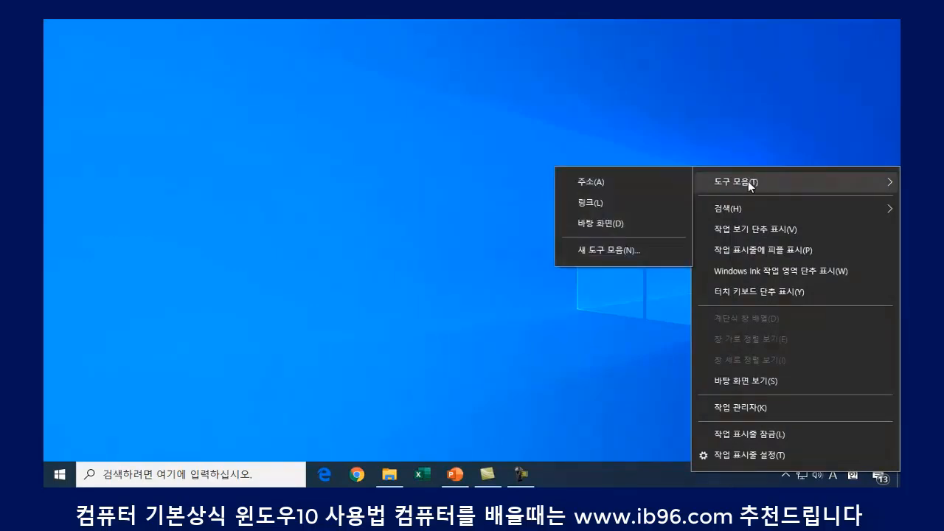
click(601, 182)
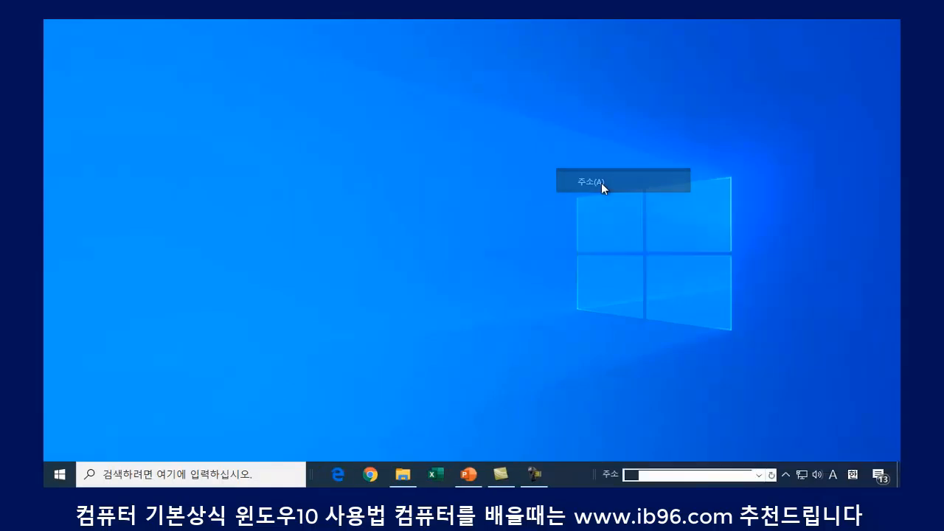
- Open naver.com from the taskbar's address toolbar, and close the browser window
click(655, 474)
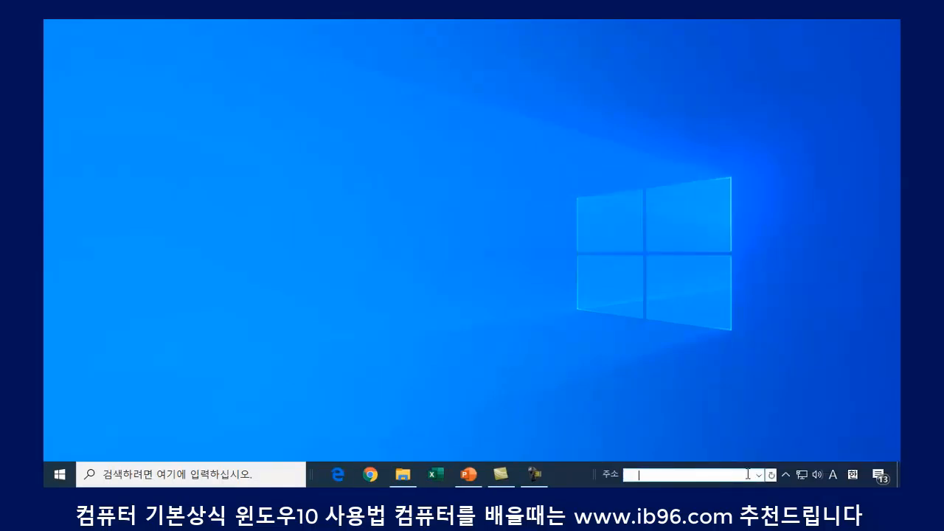
text(nav)
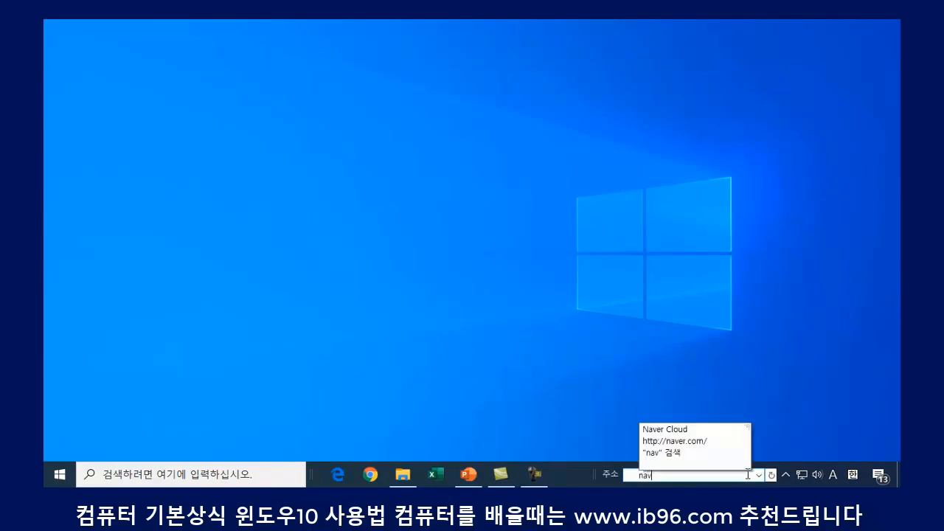
text(er.com)
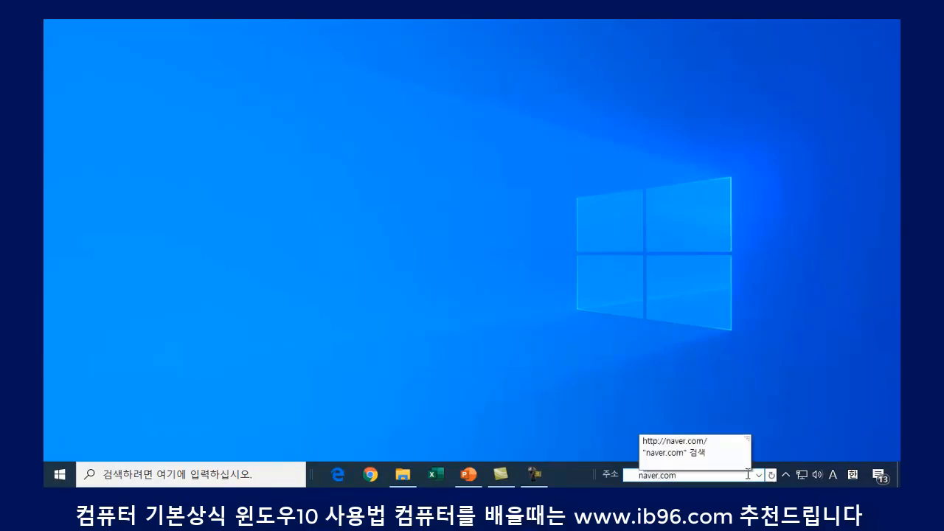
key(Return)
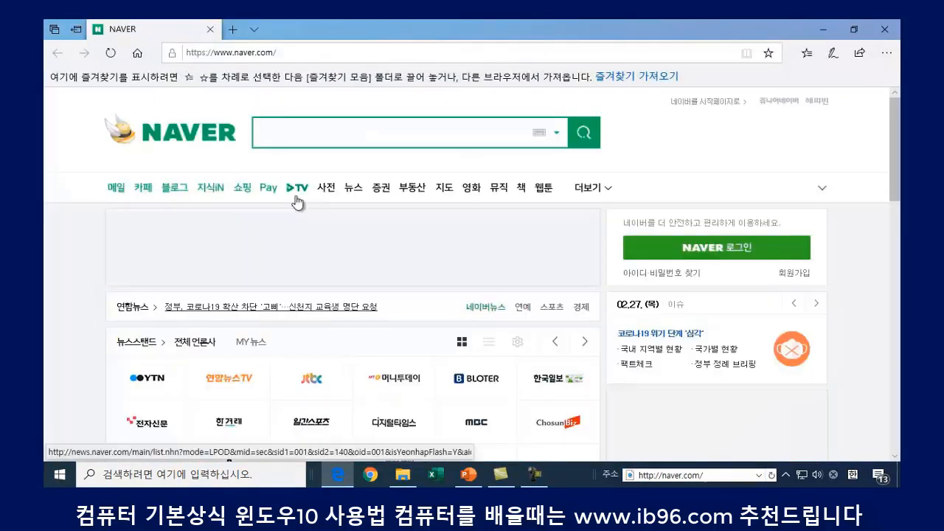
click(884, 28)
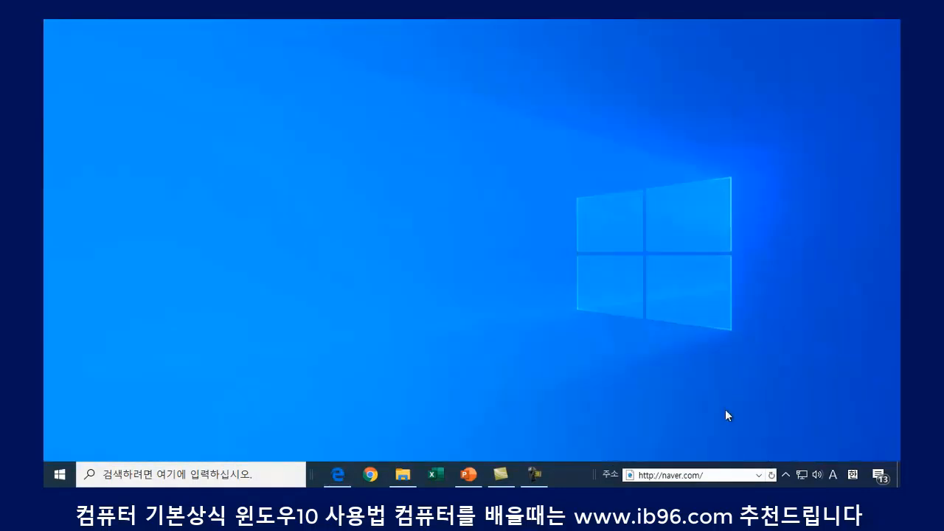
- Try to open the folder c:\documents from the taskbar's address toolbar, and dismiss the message
click(720, 475)
text(c:\)
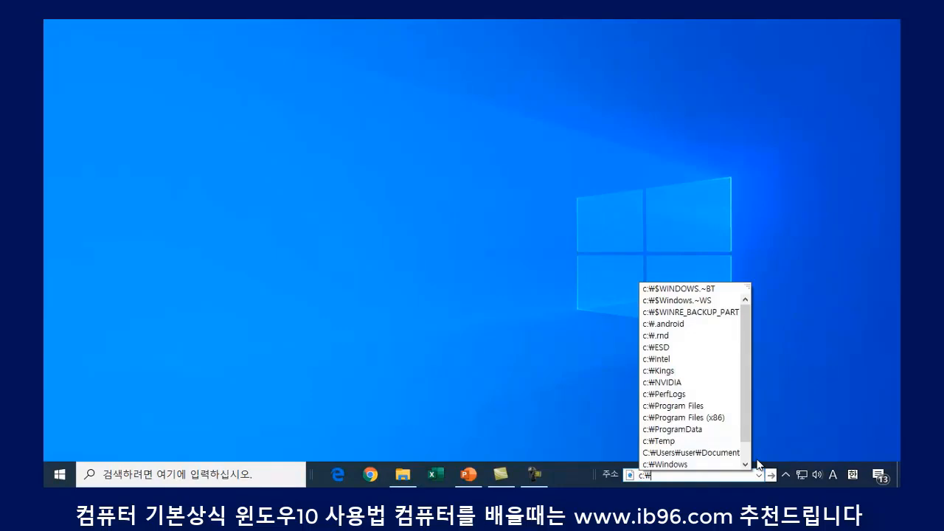
text(do)
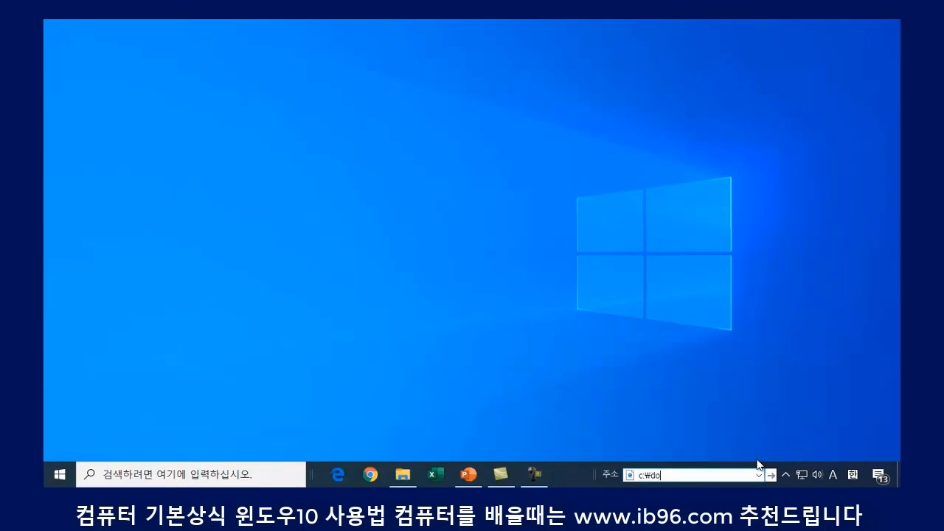
text(ments)
key(Return)
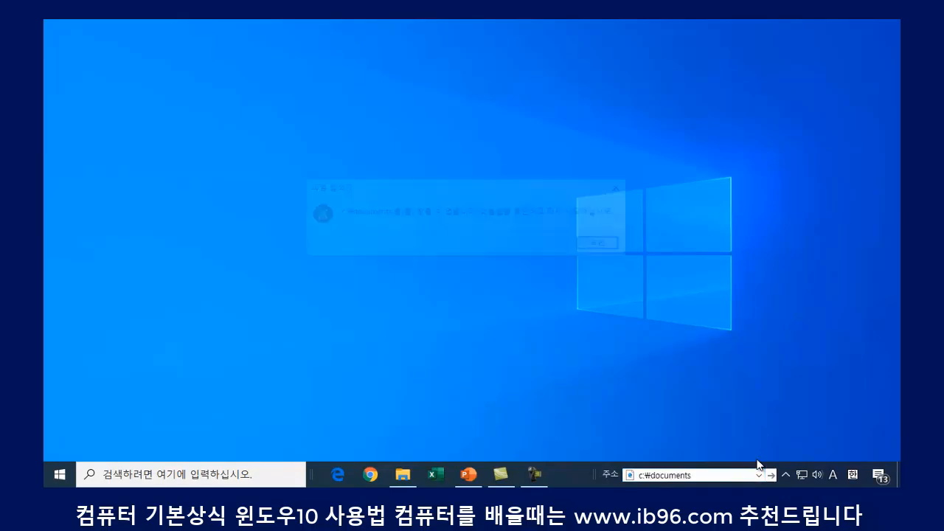
click(596, 244)
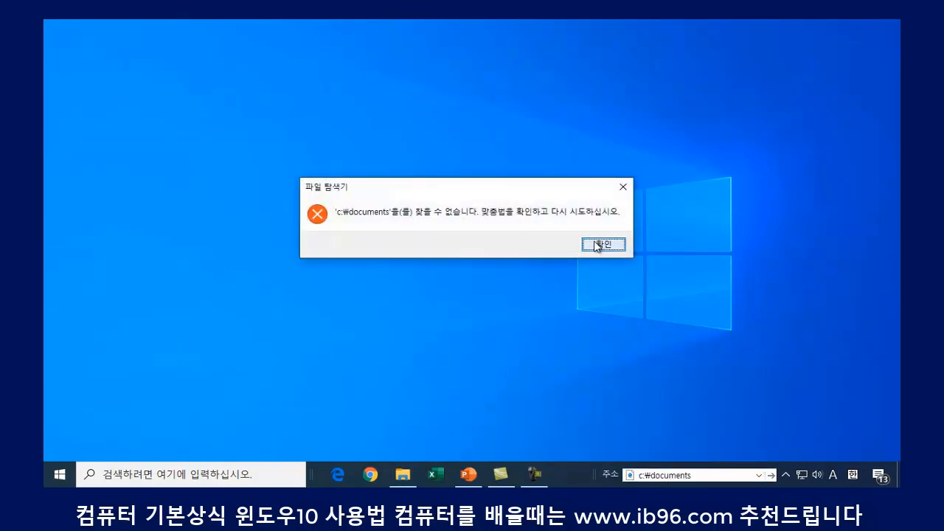
- Open the folder g:\다운목록들 from the taskbar's address toolbar, and close its window
click(701, 476)
click(701, 476)
click(701, 476)
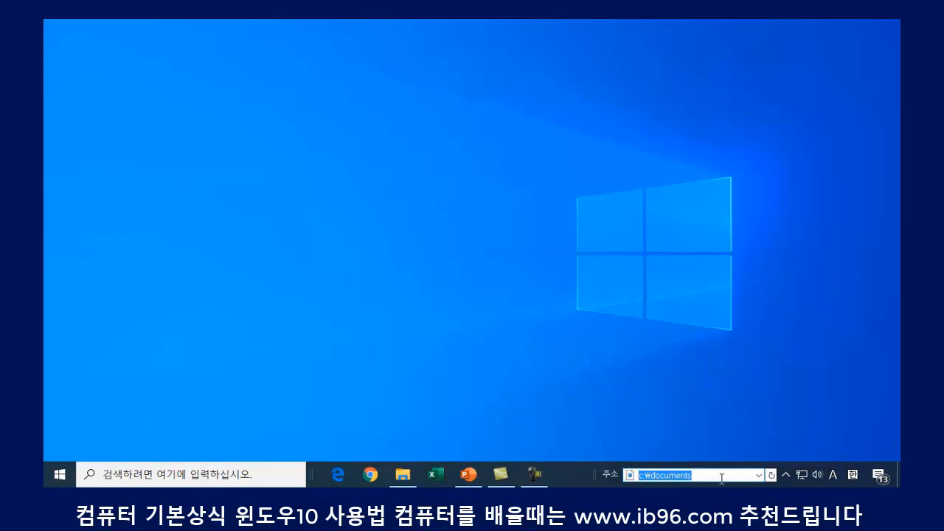
text(g:)
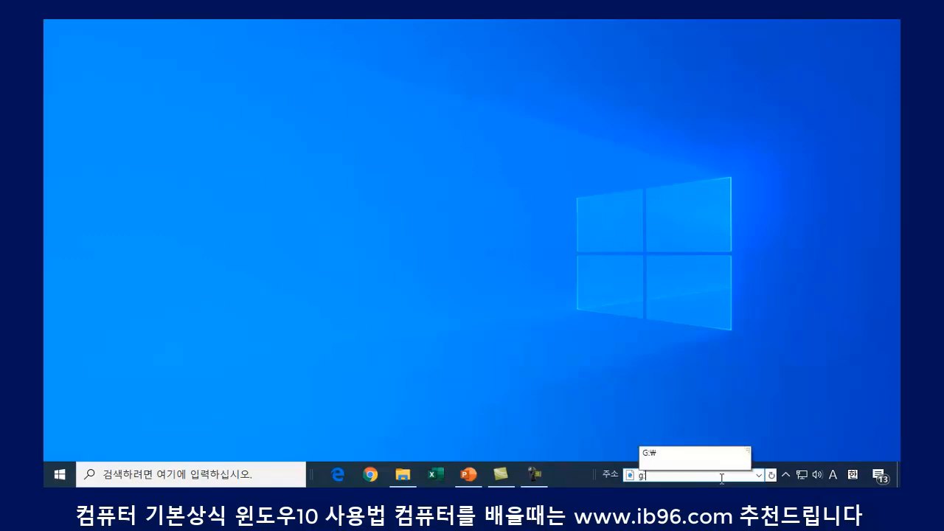
text(\e)
key(BackSpace)
key(Hangul)
text(다운ㅁ)
text(목록)
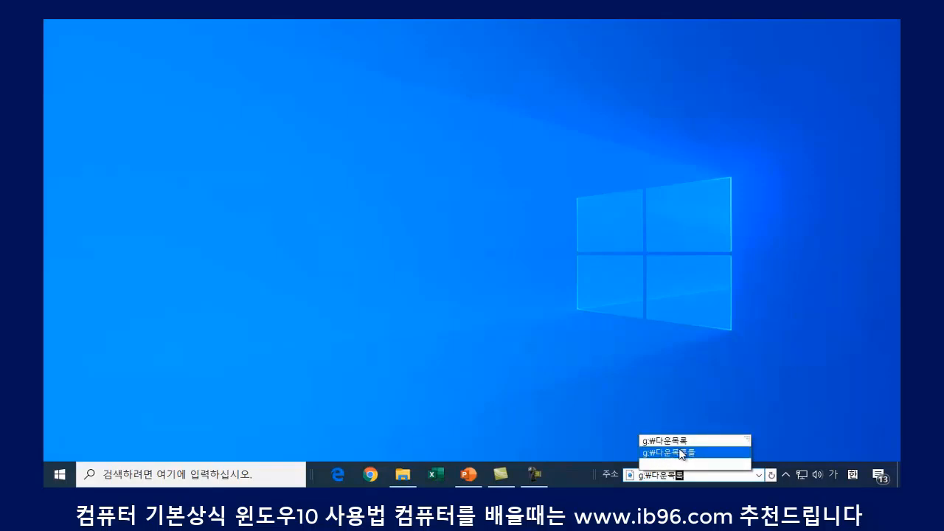
text(들)
key(Return)
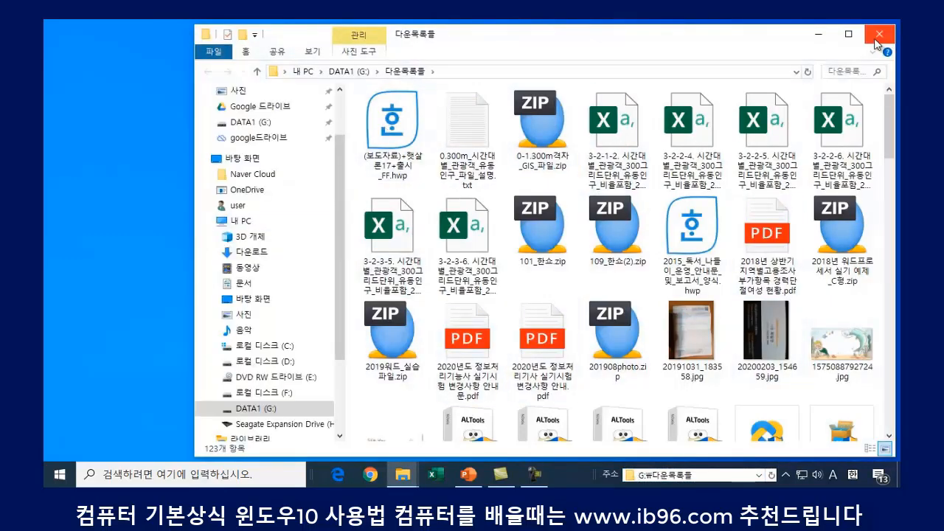
click(878, 35)
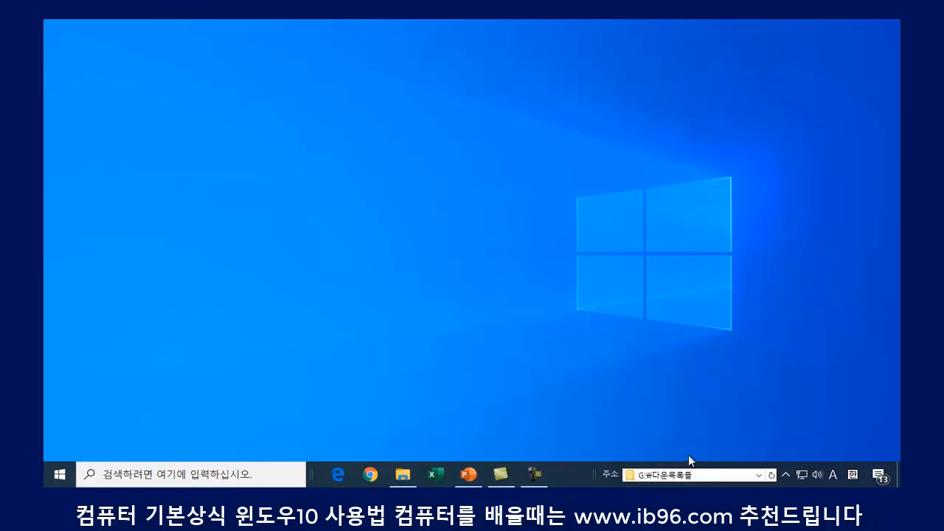
- Remove the address toolbar (주소) from the taskbar
right_click(600, 470)
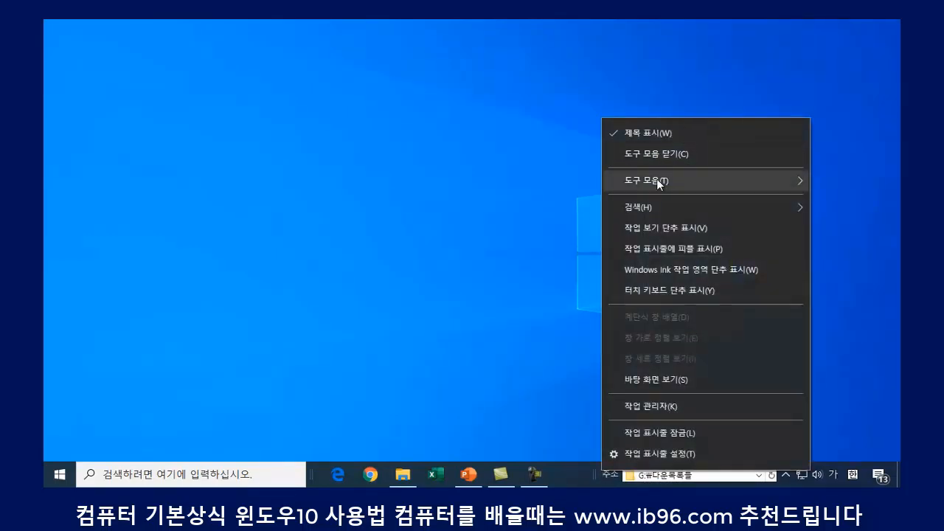
mouse_move(660, 183)
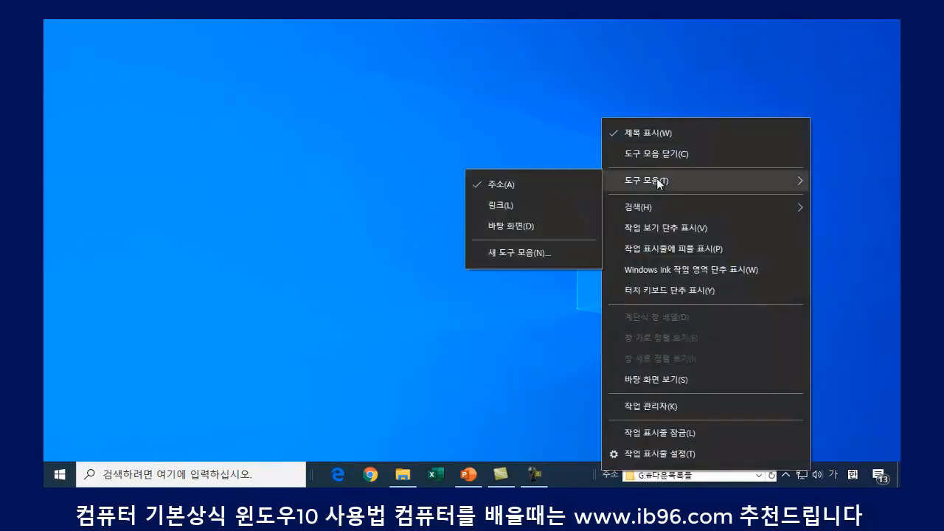
click(495, 183)
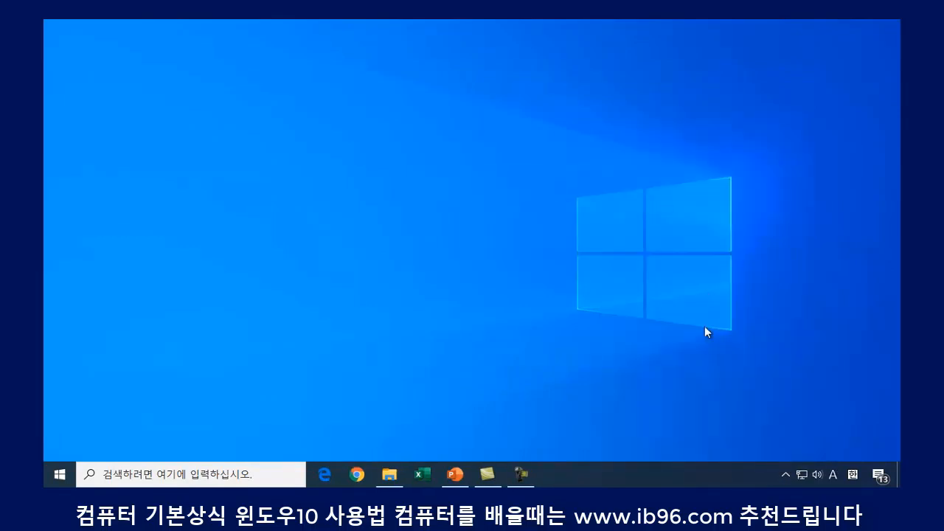
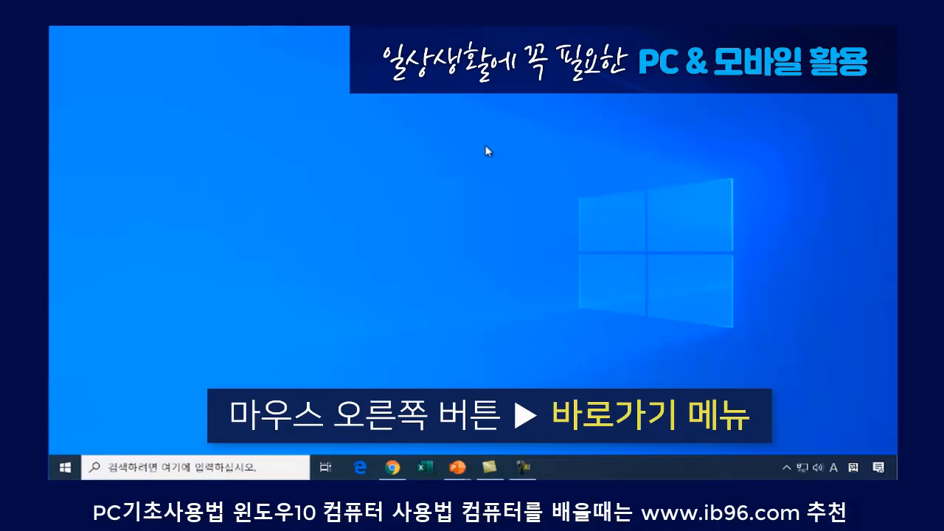
- Show the hidden desktop icons with the view option 바탕 화면 아이콘 표시
right_click(437, 145)
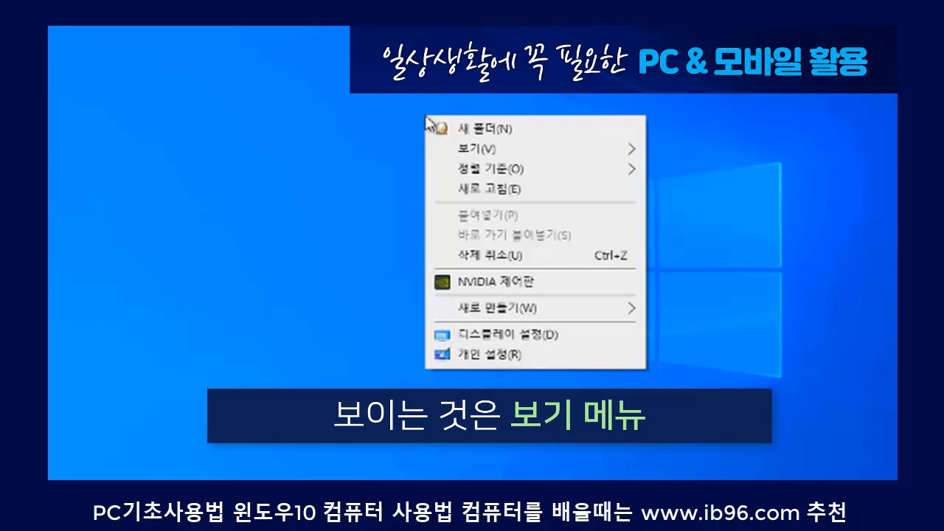
mouse_move(468, 153)
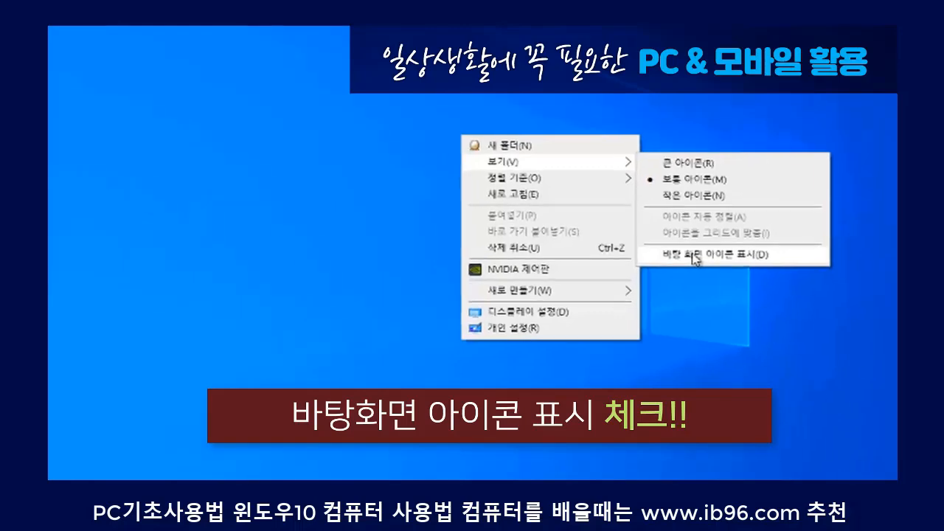
click(696, 256)
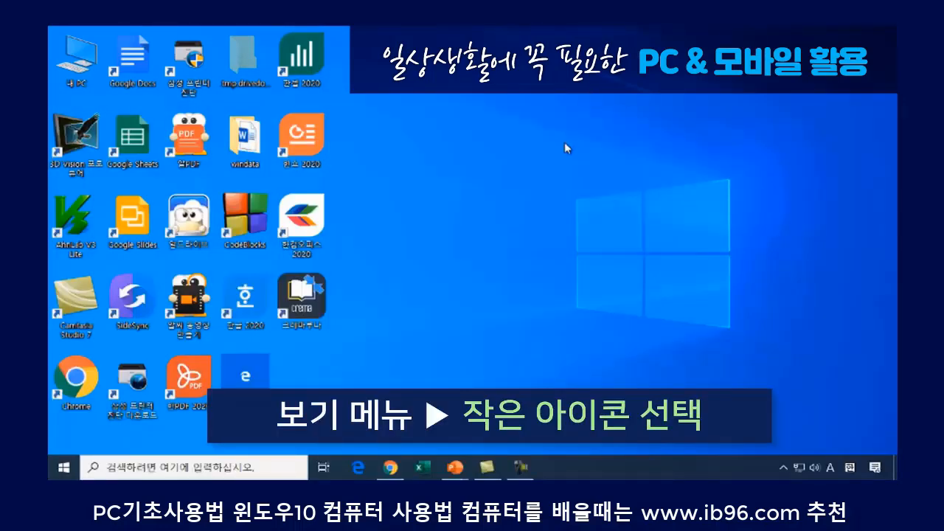
- Set the desktop icons to the small size (작은 아이콘) and turn on their automatic arrangement (아이콘 자동 정렬)
right_click(437, 138)
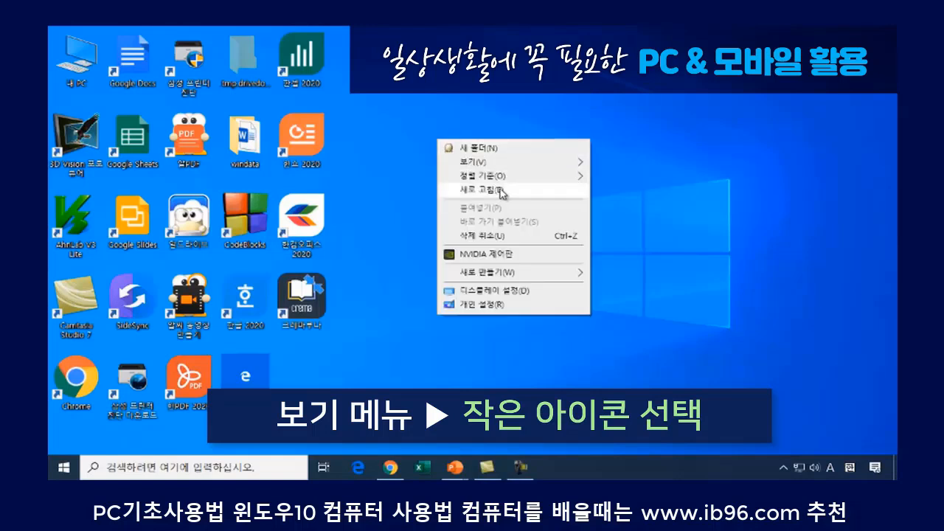
mouse_move(500, 167)
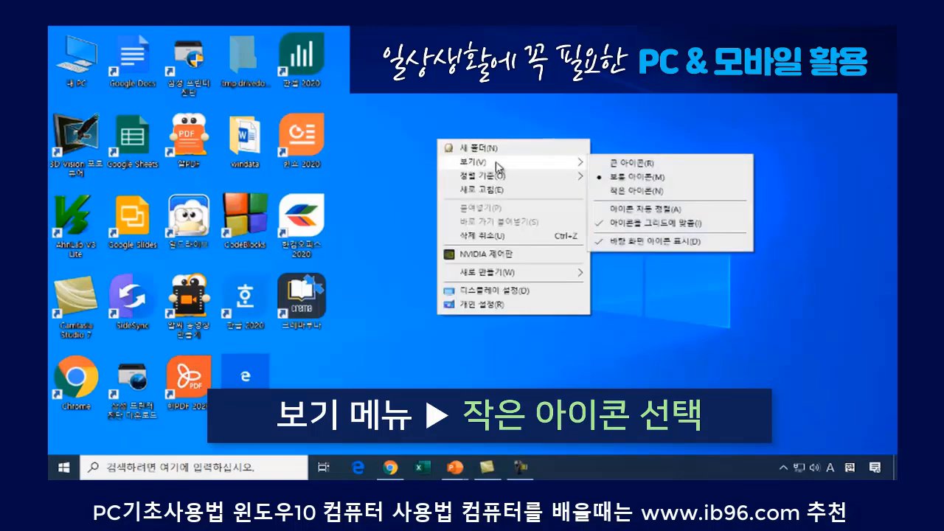
click(643, 192)
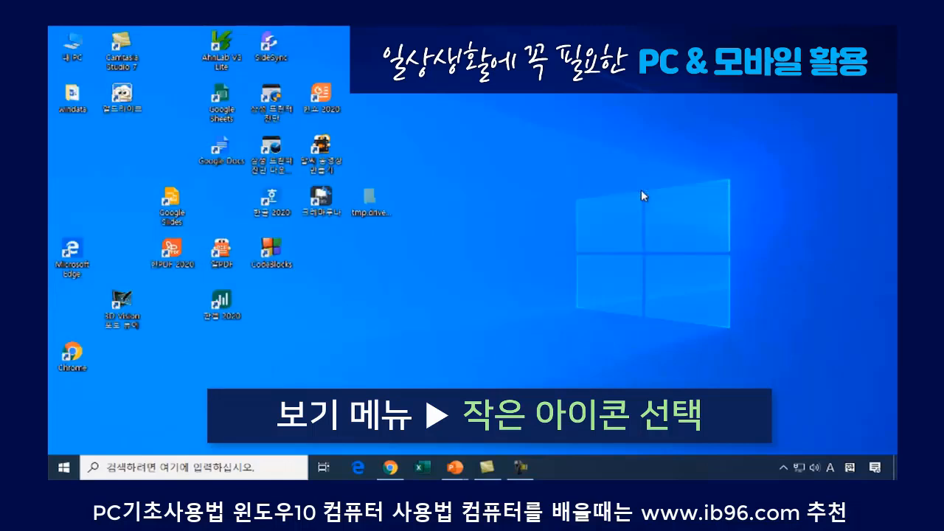
right_click(493, 139)
mouse_move(558, 174)
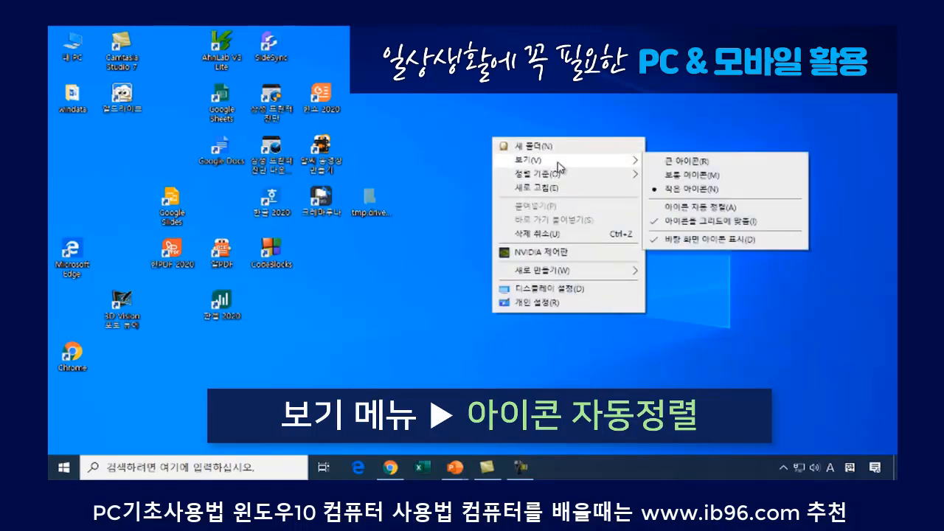
click(690, 209)
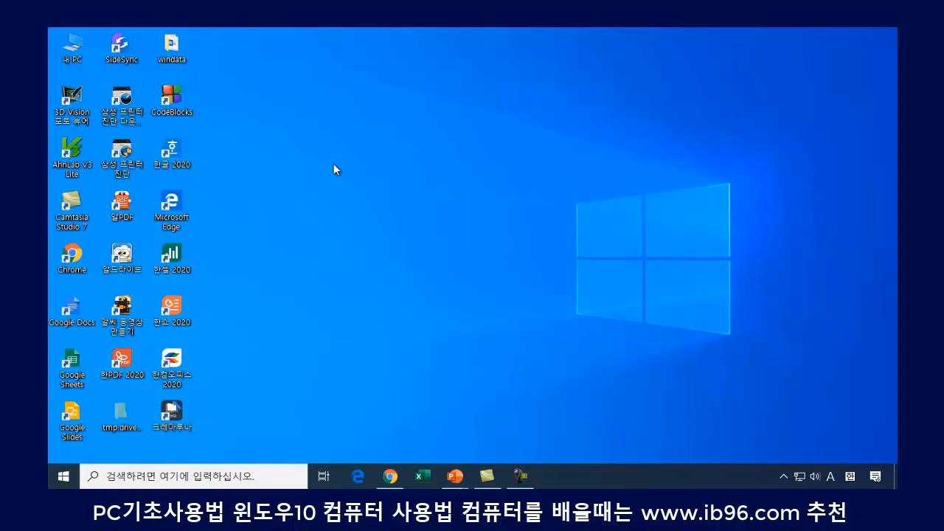
- Hide all desktop icons by turning off 바탕 화면 아이콘 표시, and turn the option back on
right_click(380, 179)
mouse_move(461, 208)
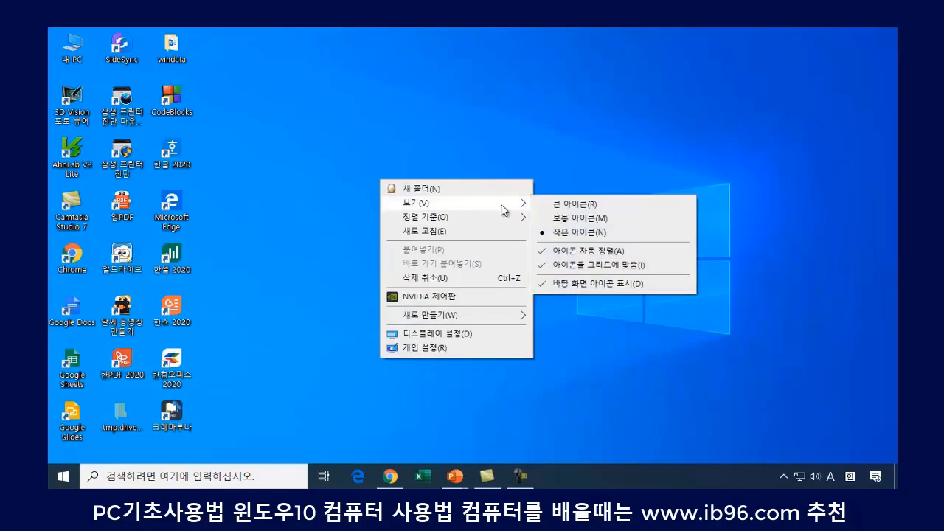
click(565, 283)
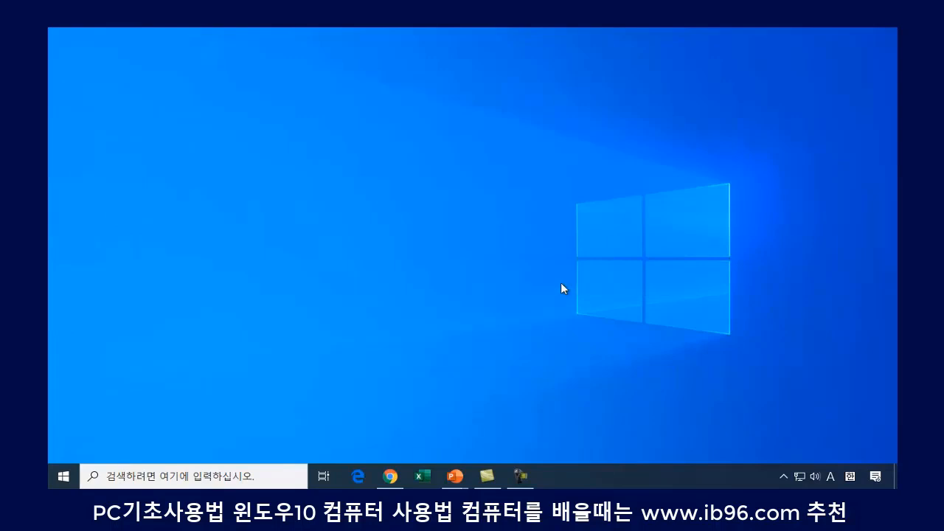
right_click(434, 190)
mouse_move(506, 212)
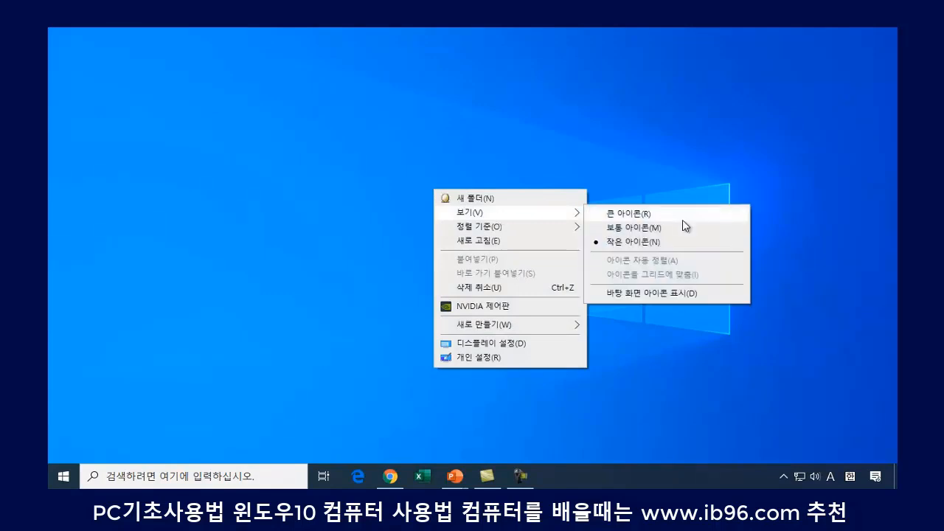
click(657, 293)
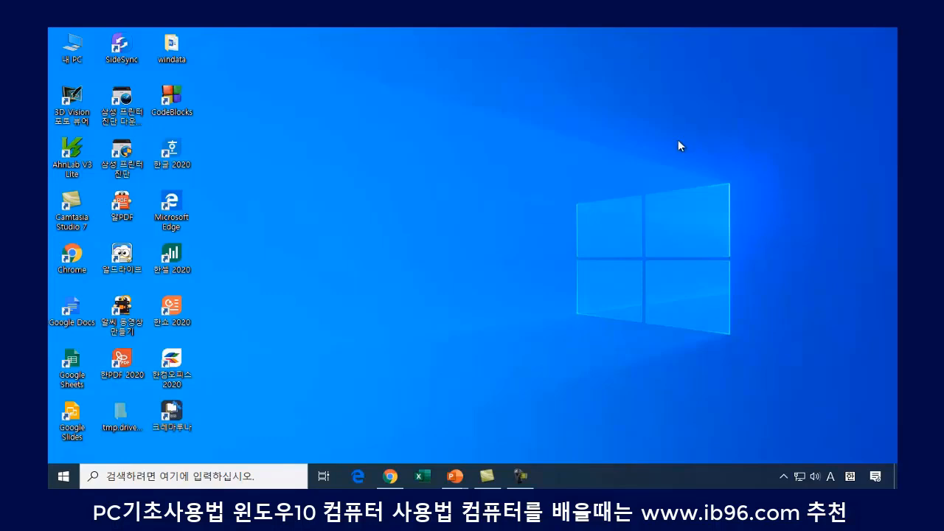
- Open the desktop's personalization settings (개인 설정) and set the background type to slideshow (슬라이드 쇼)
right_click(446, 180)
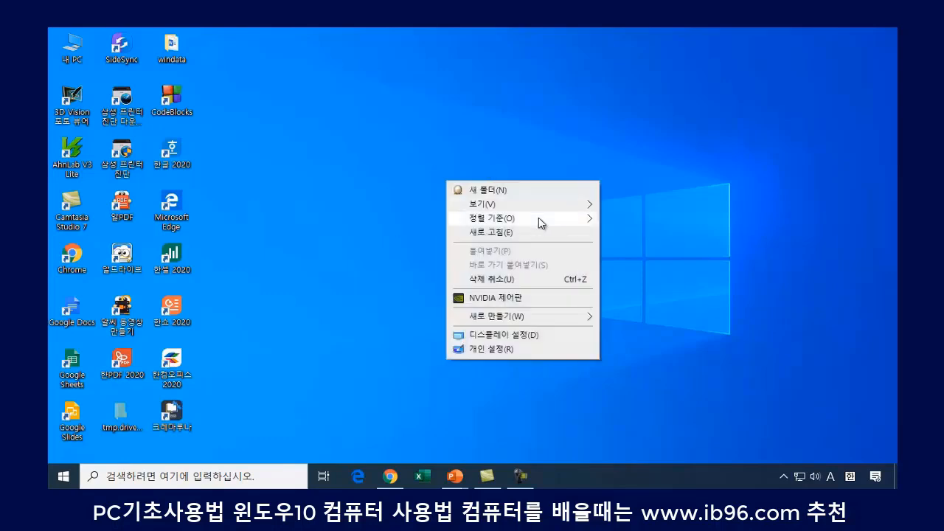
mouse_move(539, 221)
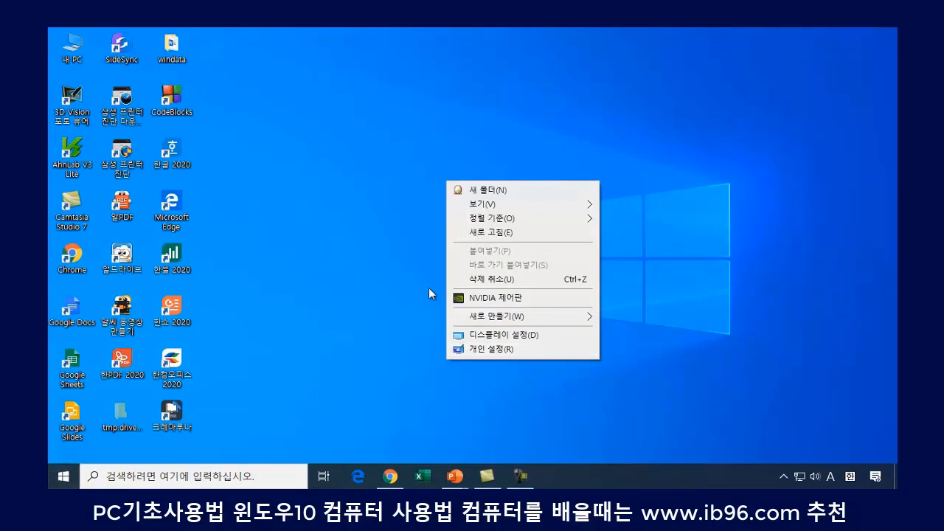
click(492, 351)
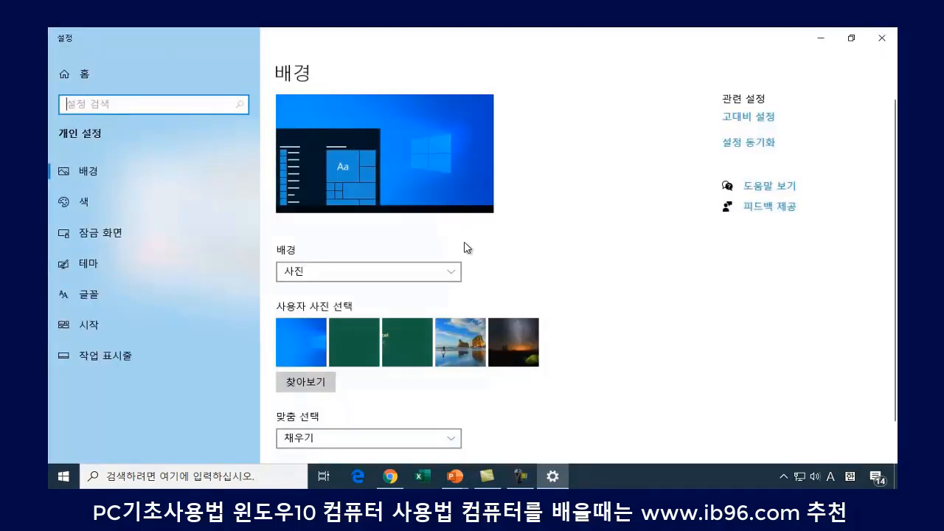
click(92, 177)
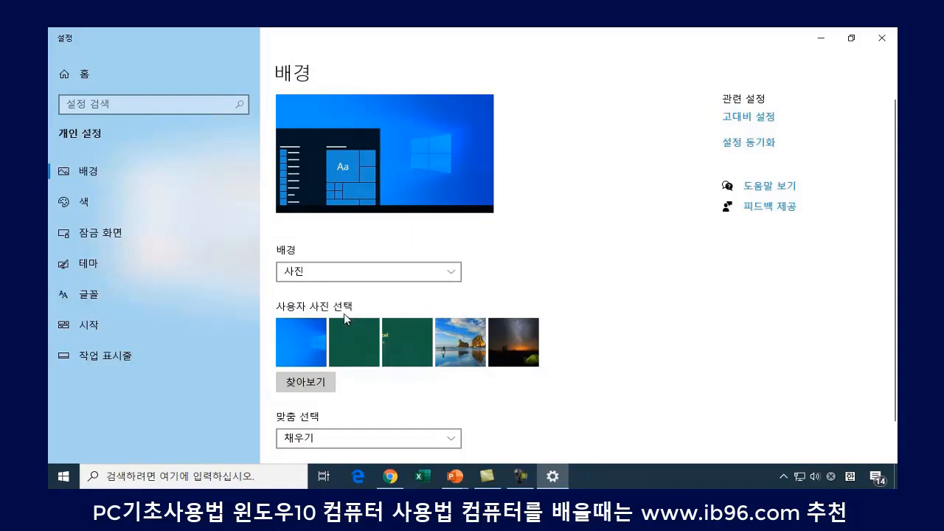
click(452, 273)
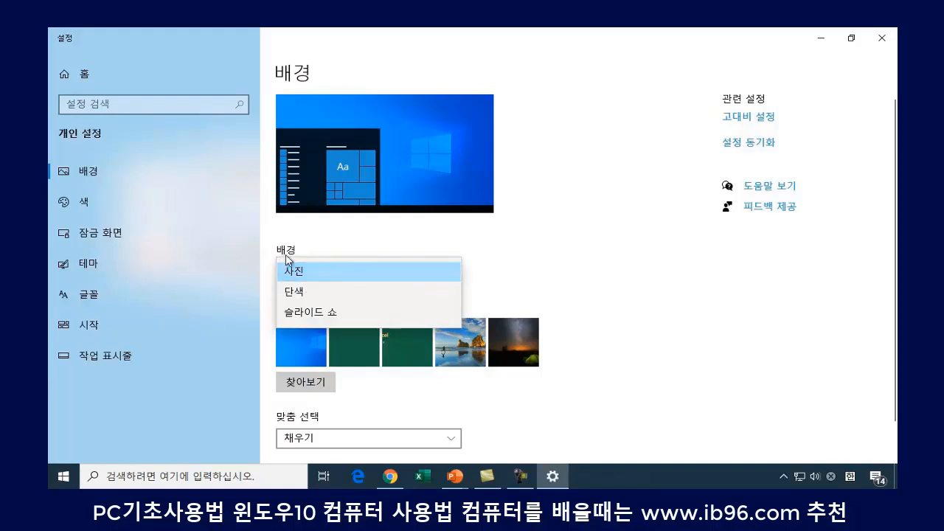
click(330, 314)
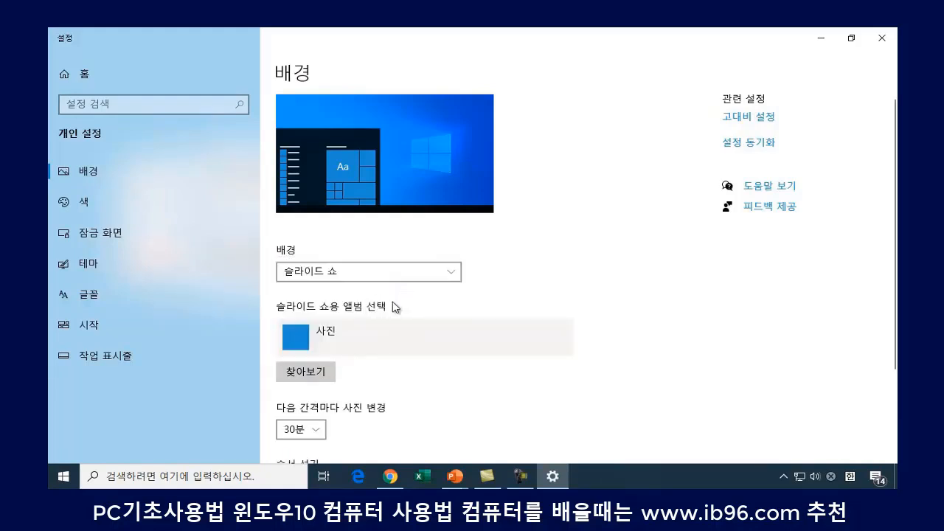
- Choose the folder 남해-2019봄 in 사진 as the album for the background slideshow
click(291, 376)
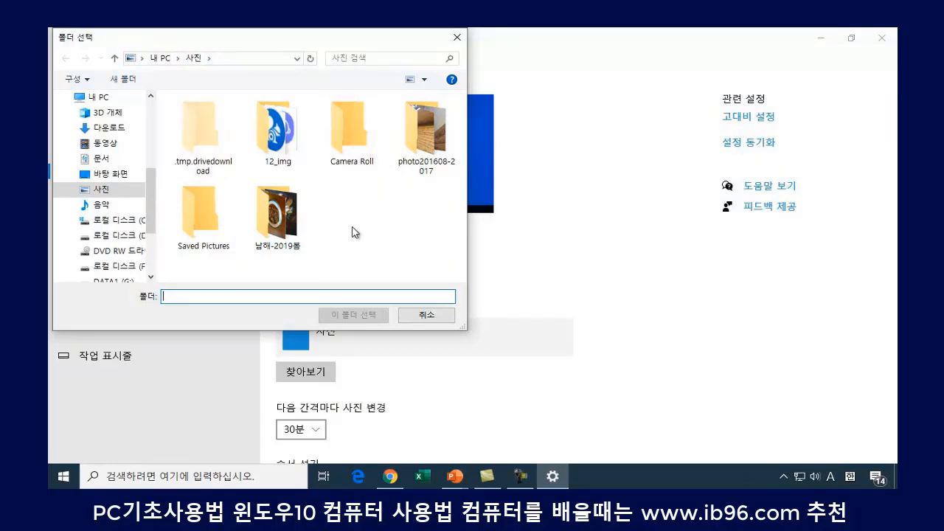
click(286, 229)
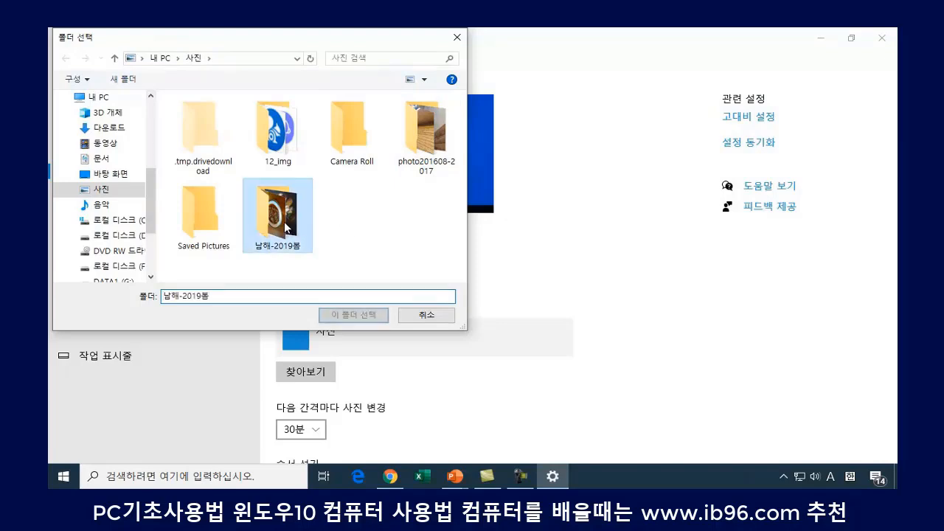
double_click(286, 228)
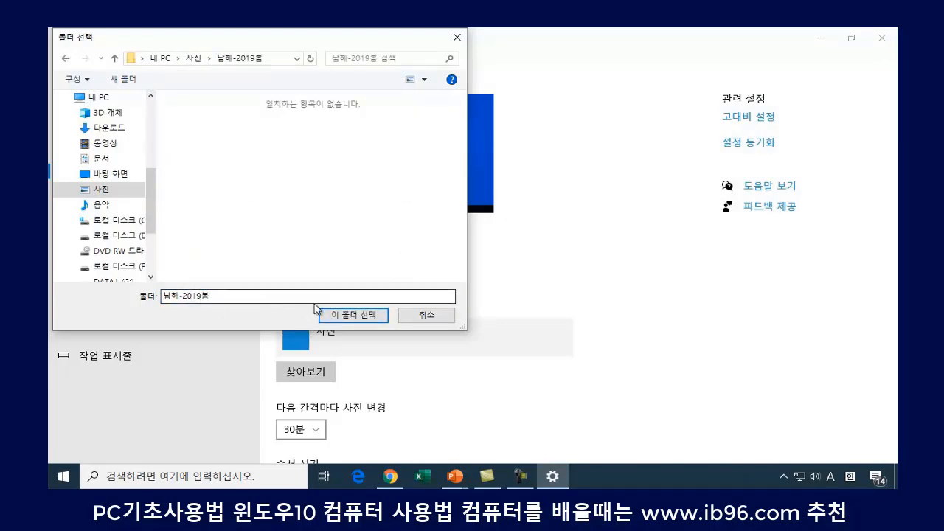
click(353, 317)
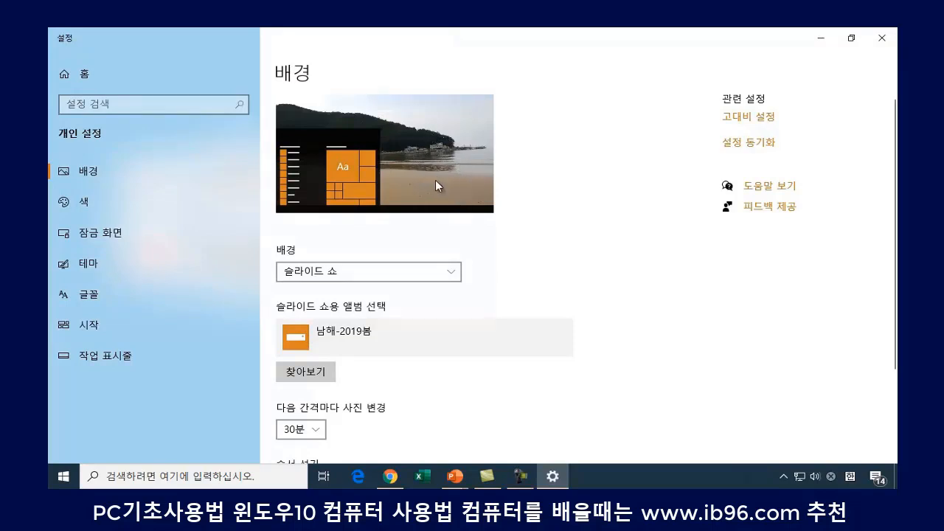
- Examine the slideshow's options for the picture-change interval, shuffling (순서 섞기) and fit (맞춤 선택)
scroll(415, 384, down, 3)
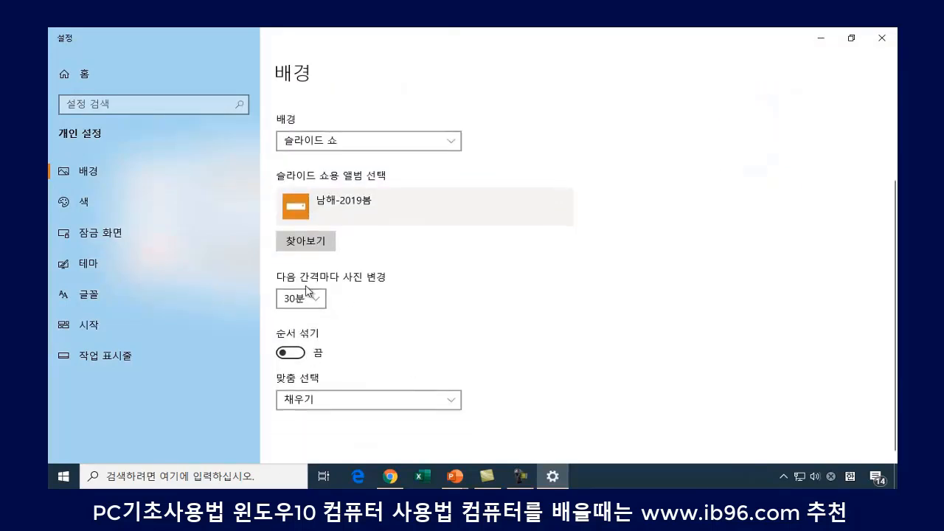
click(317, 303)
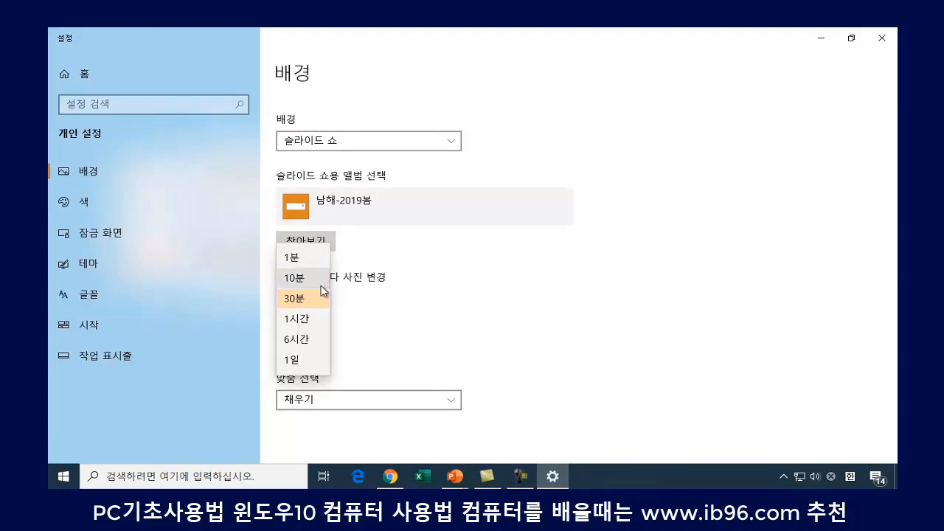
click(413, 311)
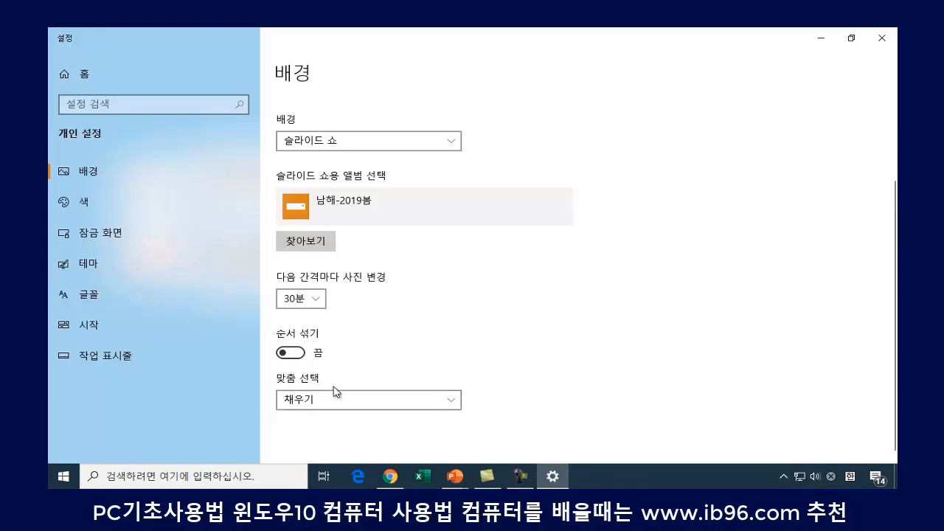
scroll(436, 367, down, 1)
scroll(436, 367, up, 3)
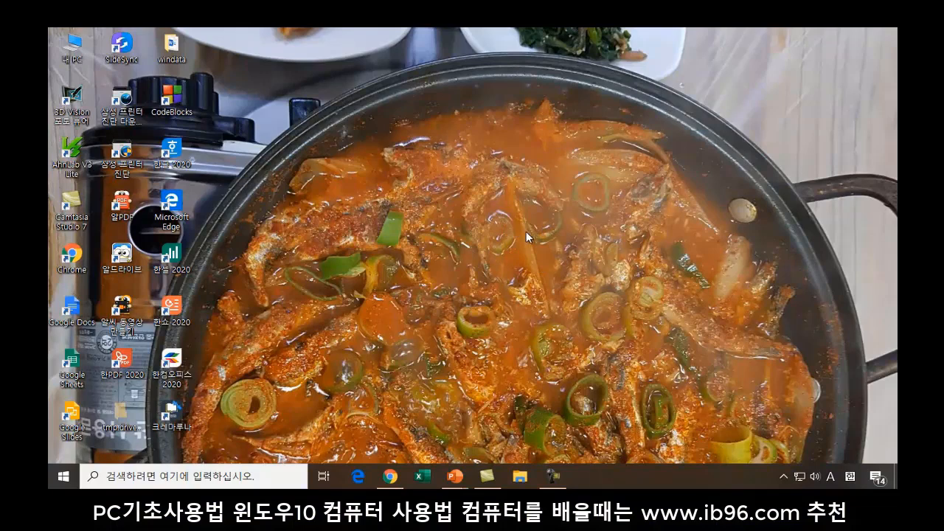
- Set the desktop background type back to picture (사진) in the personalization settings and close the settings window
right_click(523, 211)
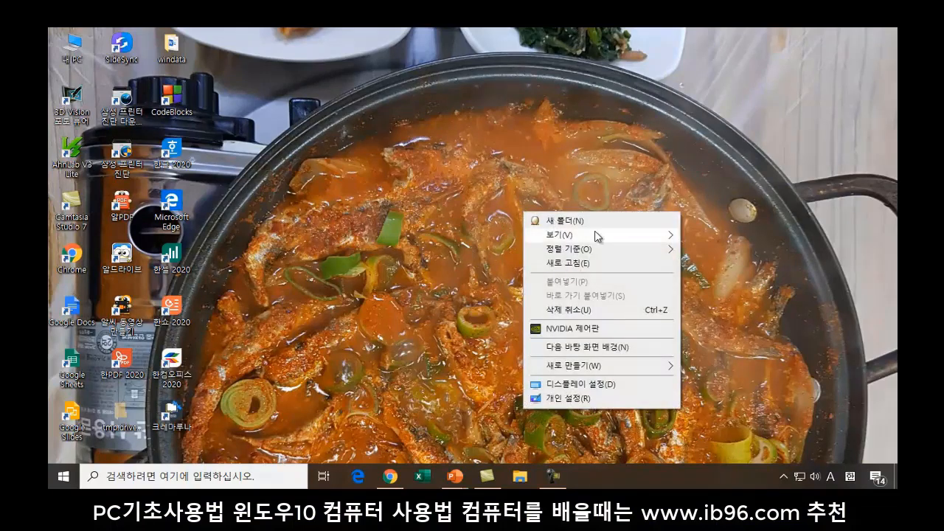
click(576, 399)
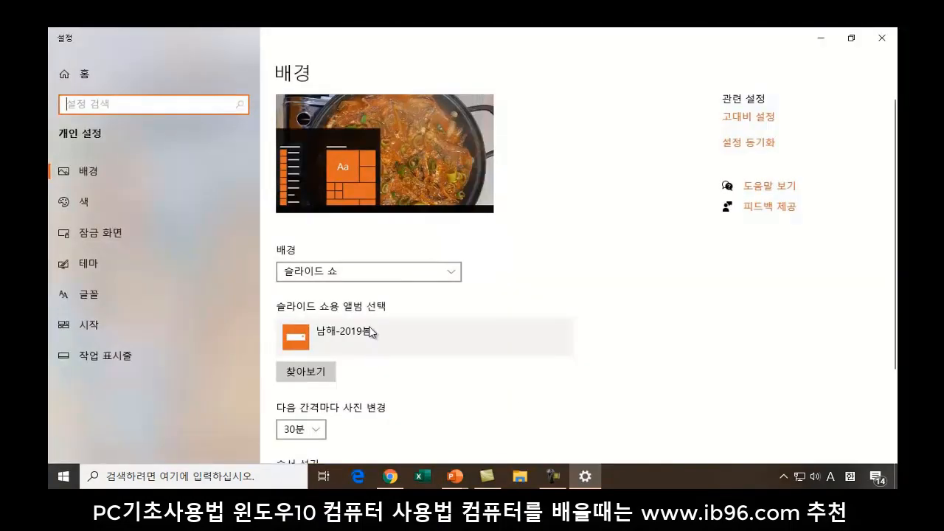
click(360, 275)
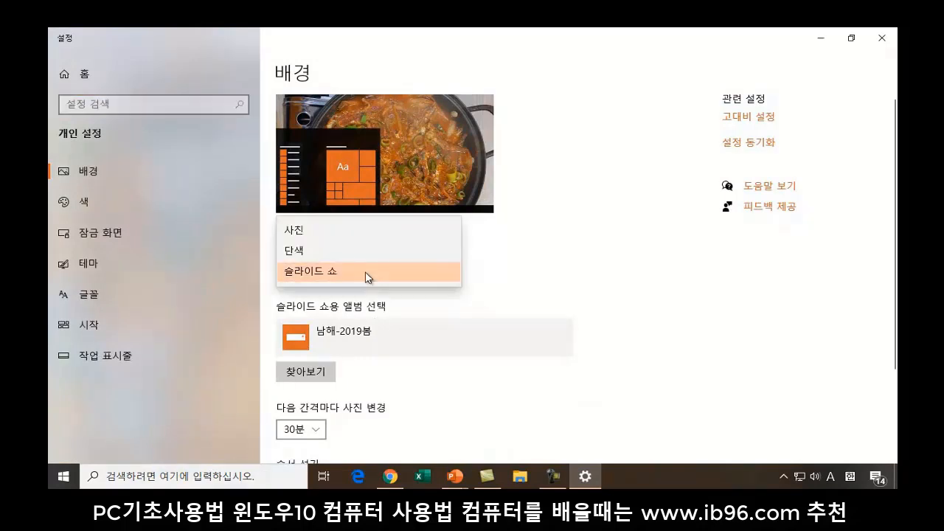
click(369, 231)
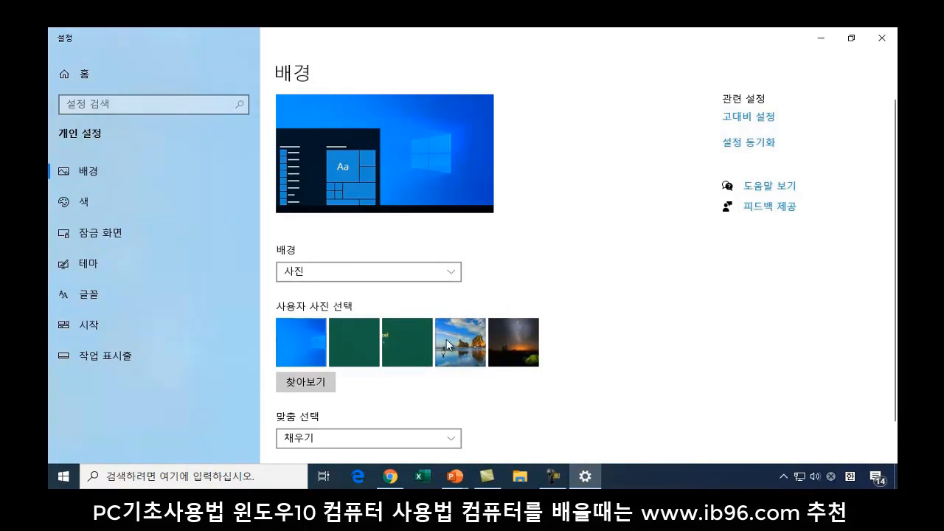
click(871, 42)
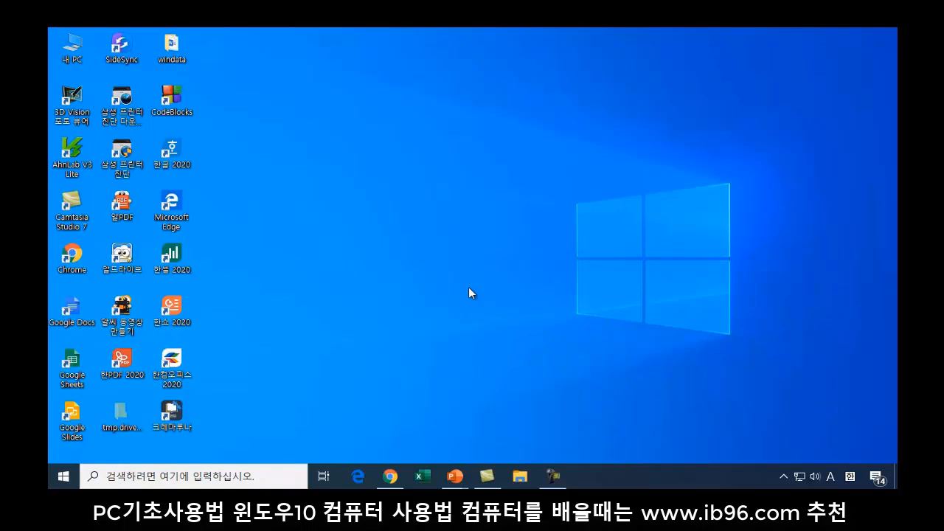
- Look through the Start menu's app list from the frequently used apps down to the Korean-named apps, and close it
key(Hangul)
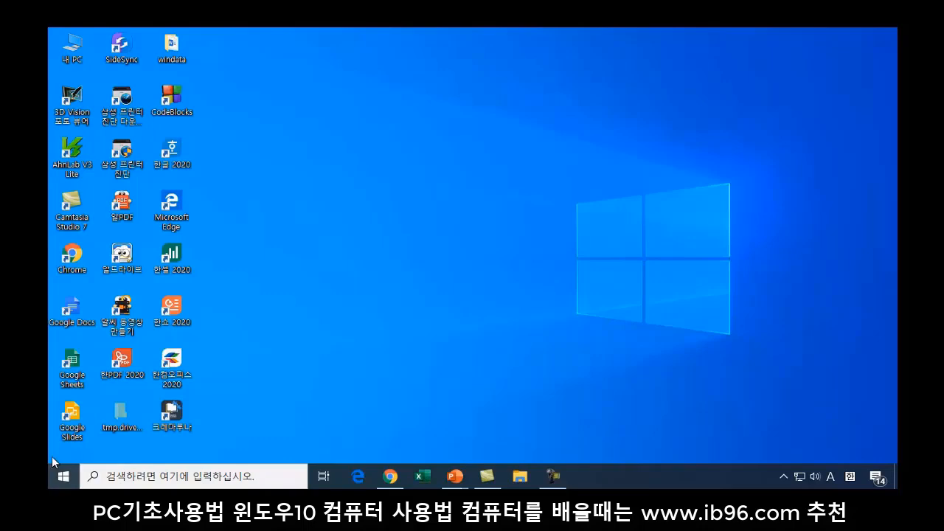
click(64, 478)
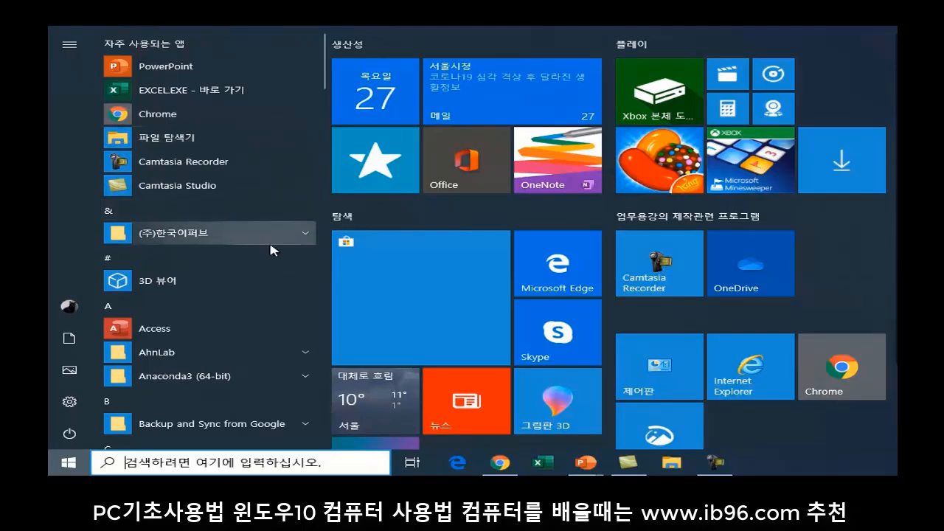
scroll(270, 255, down, 6)
scroll(267, 258, down, 10)
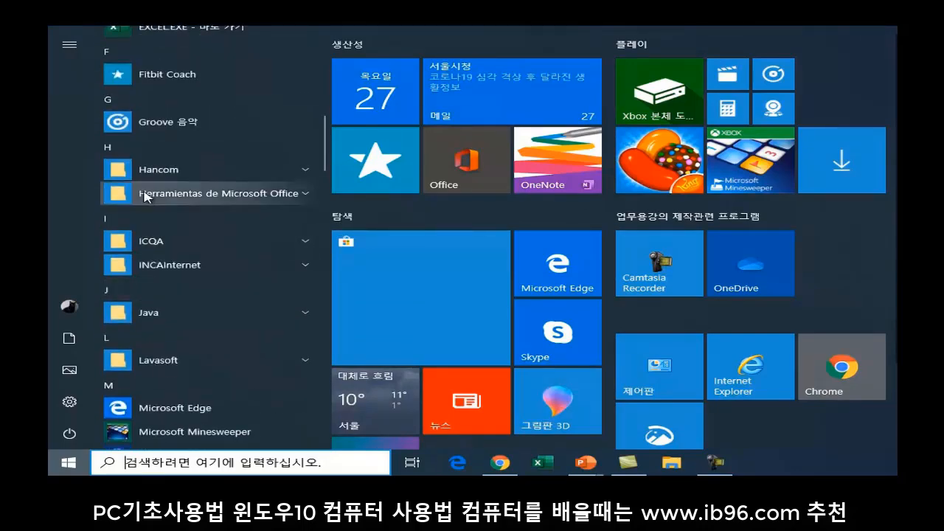
scroll(181, 321, down, 15)
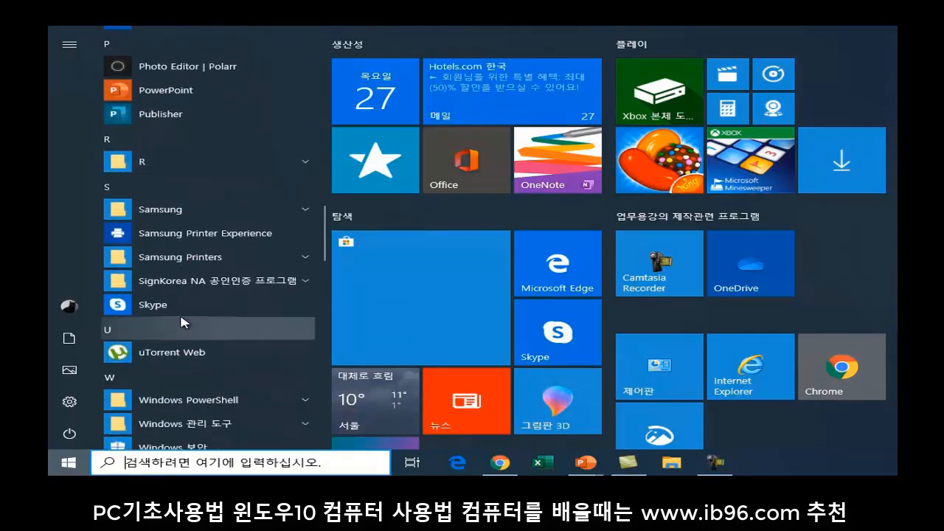
scroll(180, 348, down, 12)
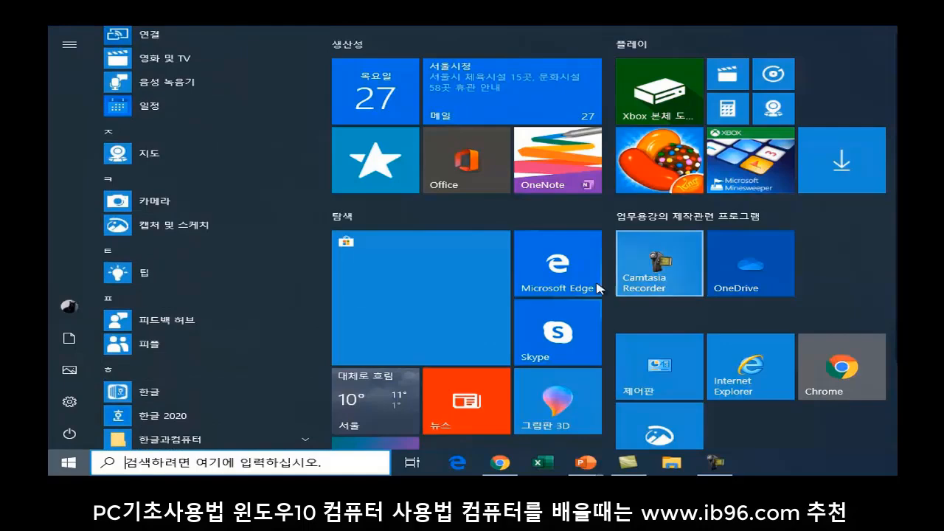
key(Escape)
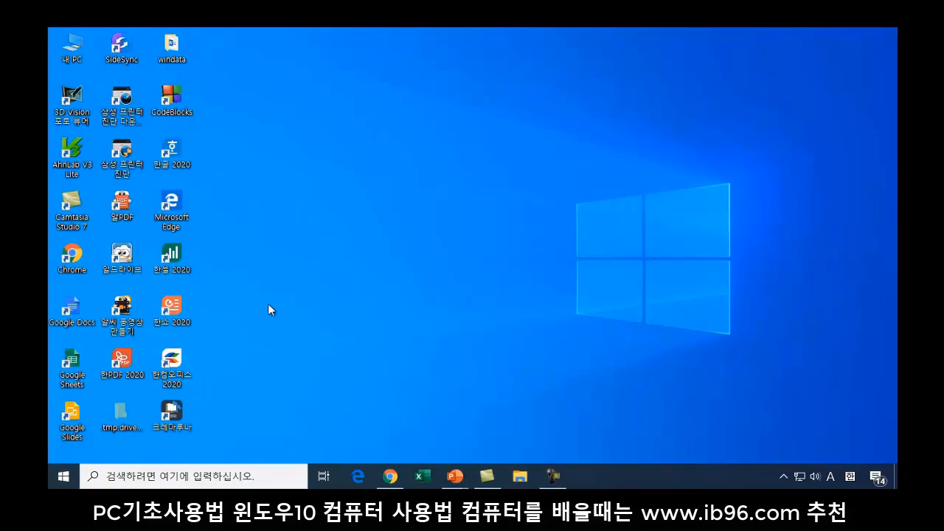
- Open File Explorer (파일 탐색기) from the Start button's quick links, view the drives under 내 PC, and close it
right_click(58, 484)
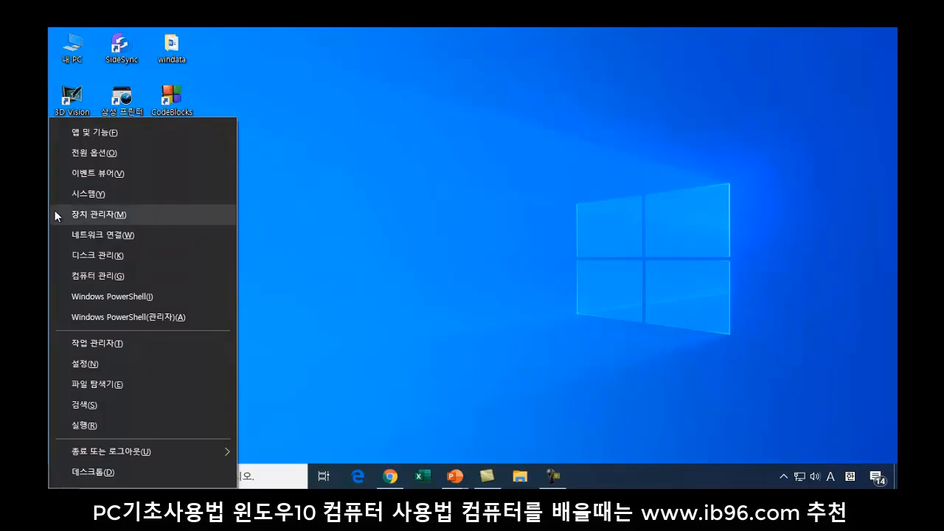
click(106, 384)
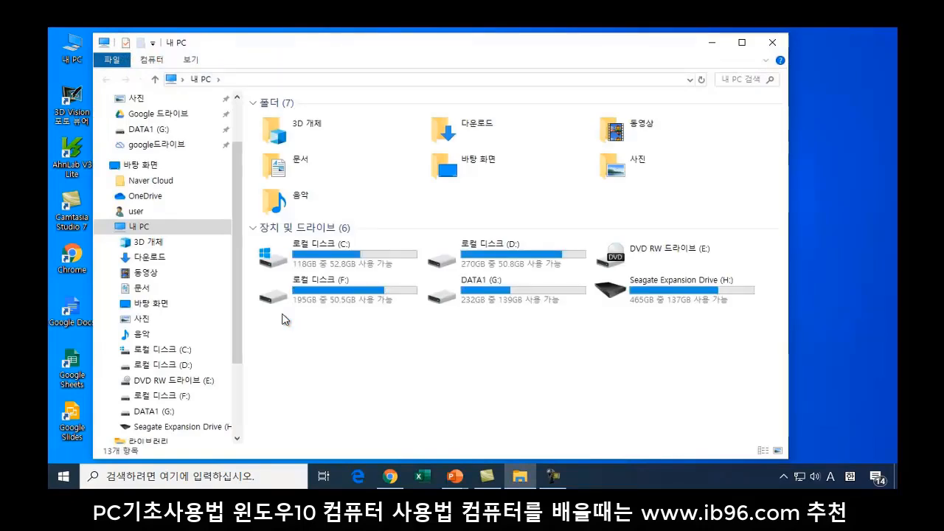
click(773, 43)
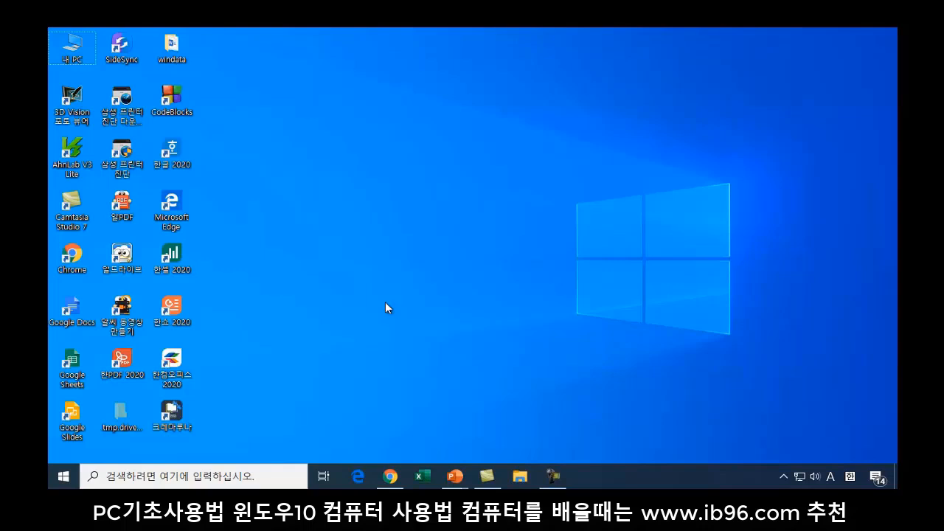
- Search Windows for 파일 and unpin the 파일 탐색기 app from the taskbar
click(137, 476)
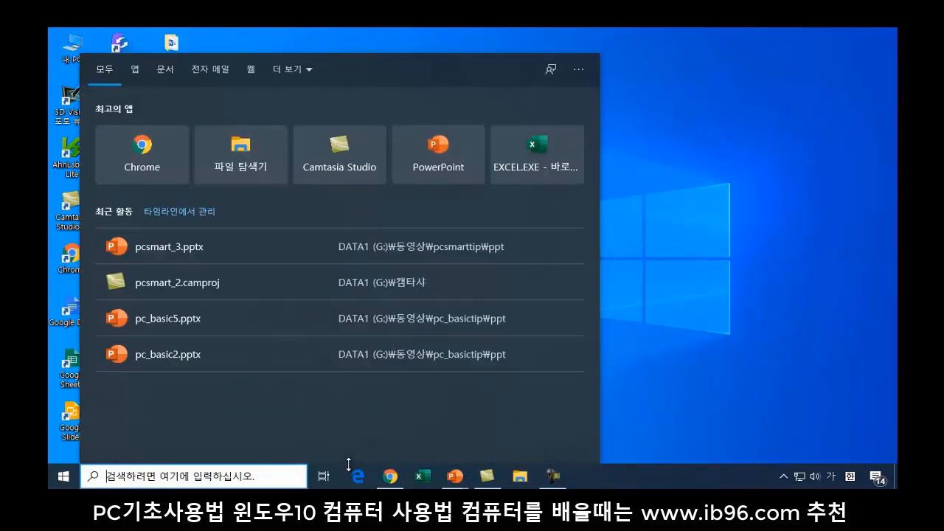
text(파일탐)
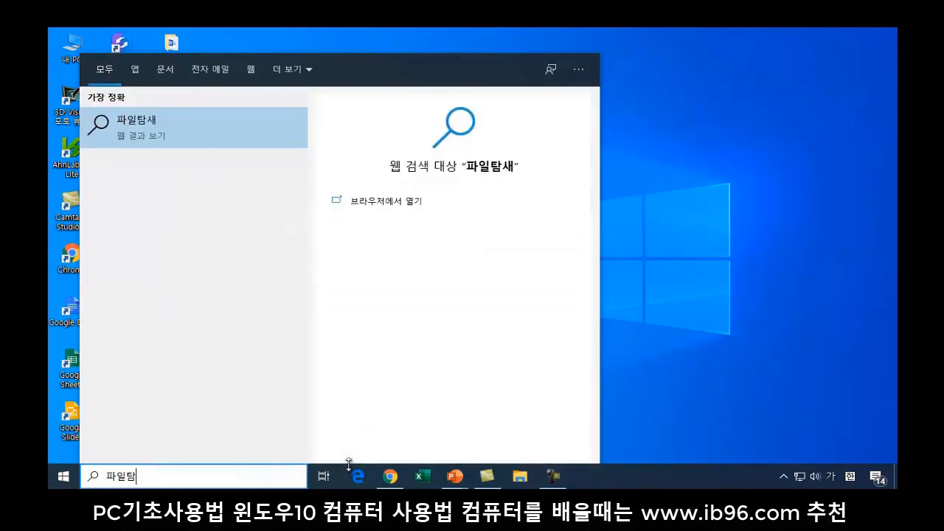
key(BackSpace)
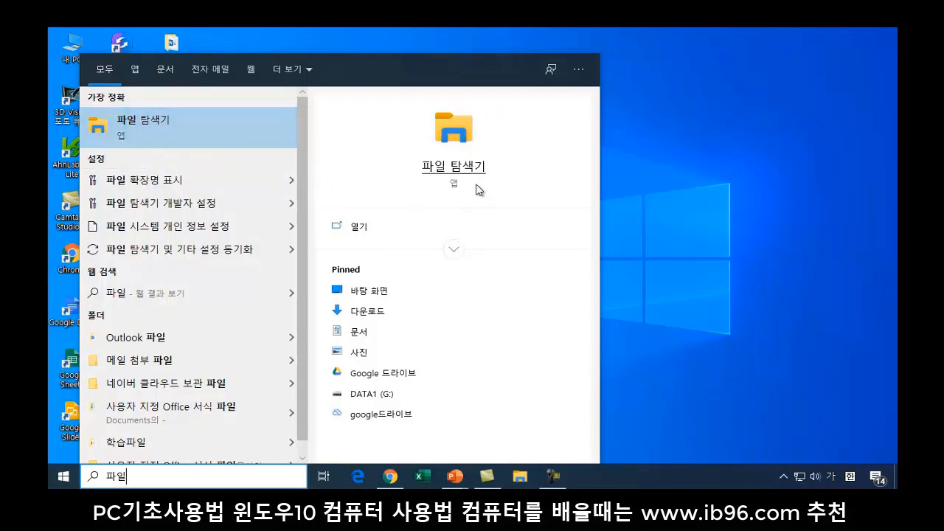
right_click(458, 134)
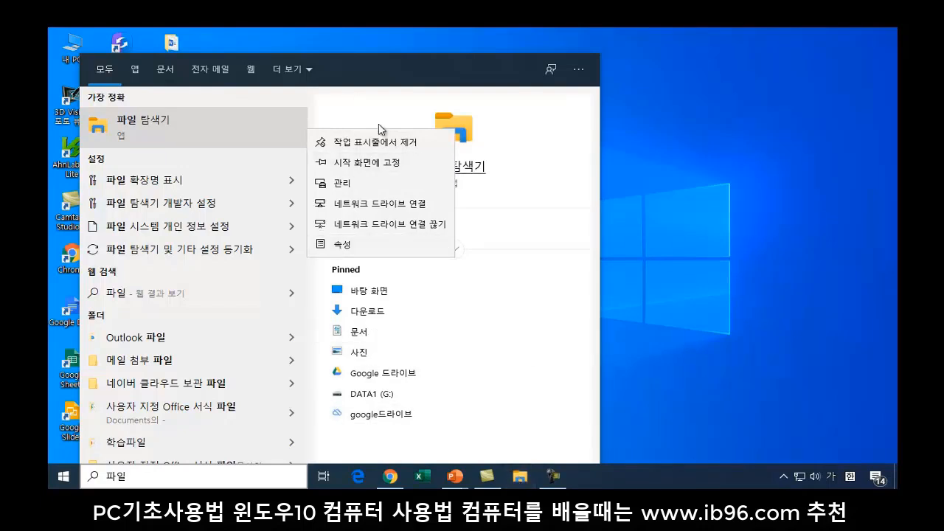
click(410, 148)
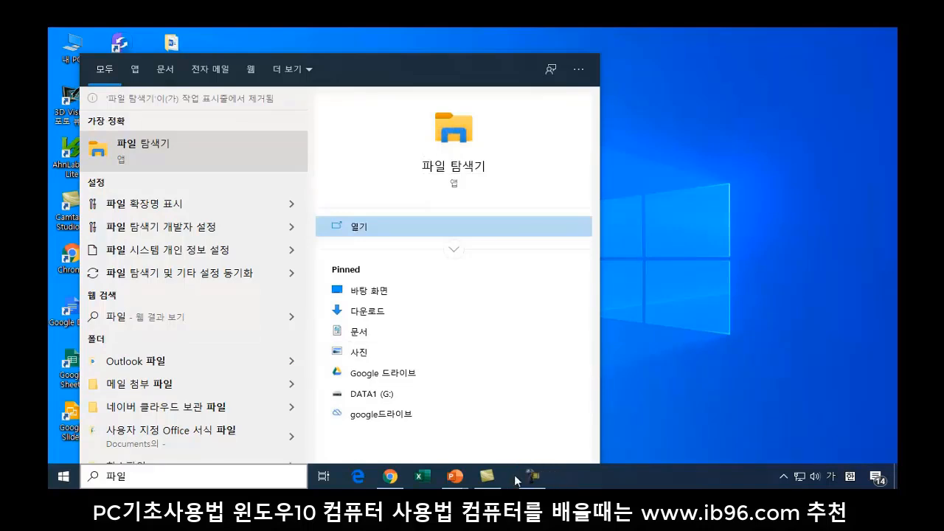
- Pin the 파일 탐색기 app back to the taskbar from the search result, and close the search
right_click(456, 124)
click(386, 155)
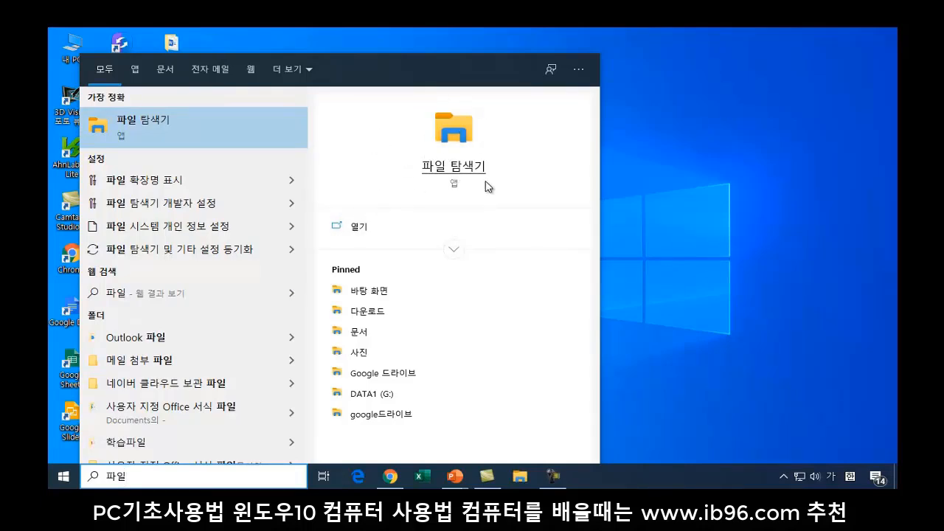
click(679, 129)
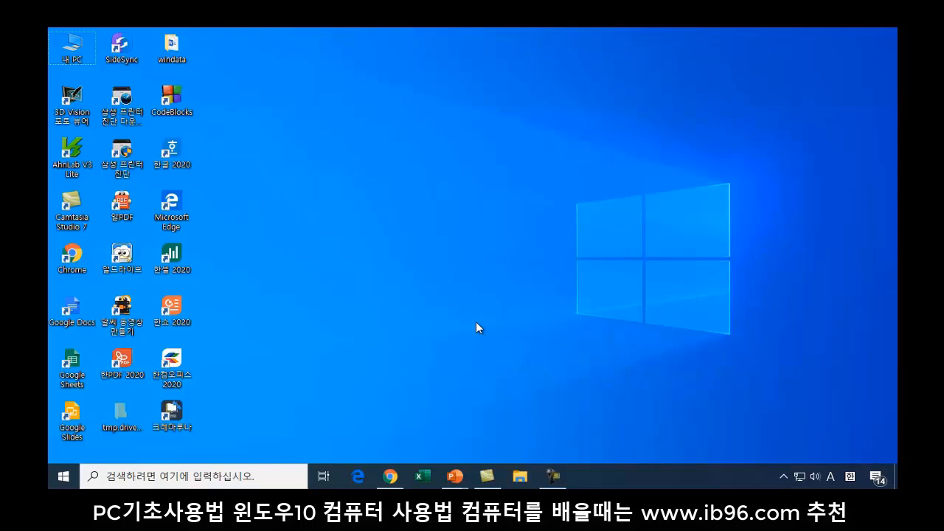
- Open Windows 설정 from the Start menu, view its categories, and close it
click(64, 477)
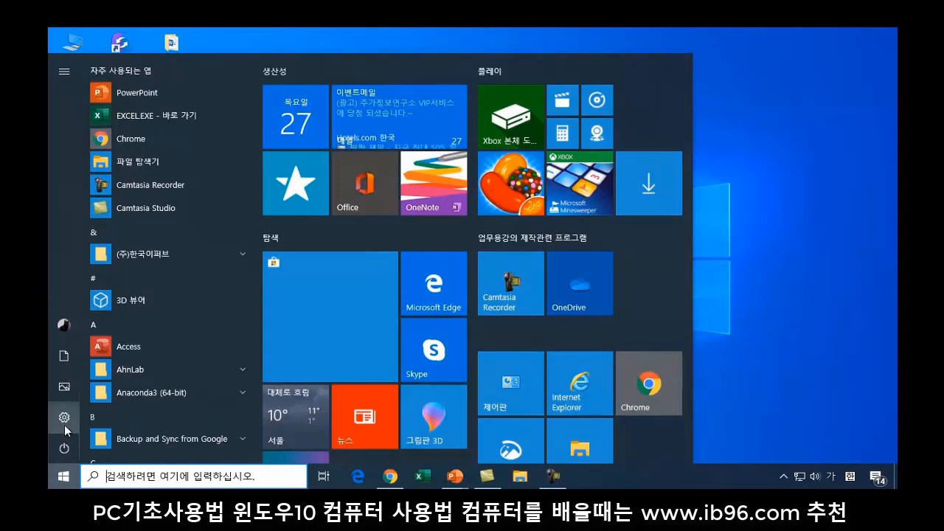
key(super+i)
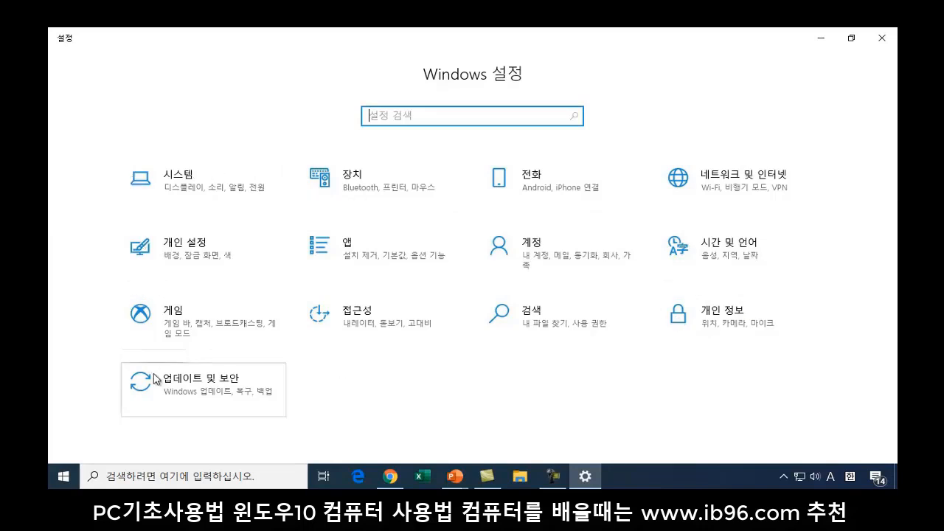
click(882, 38)
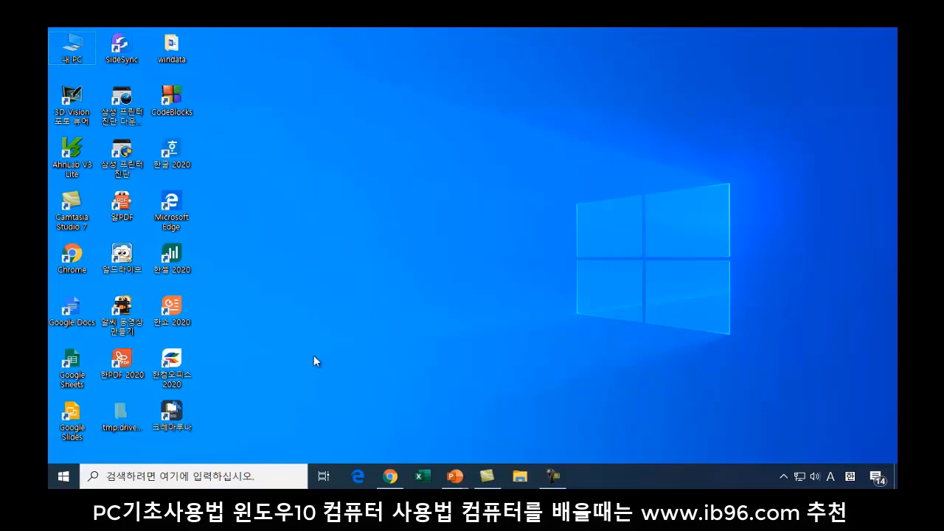
- Look through the Start menu's app list for the Windows folders in the W group
click(62, 481)
scroll(222, 243, down, 1)
scroll(219, 248, down, 9)
scroll(236, 297, up, 1)
scroll(235, 299, down, 10)
scroll(235, 302, down, 12)
scroll(235, 304, down, 10)
scroll(235, 304, up, 8)
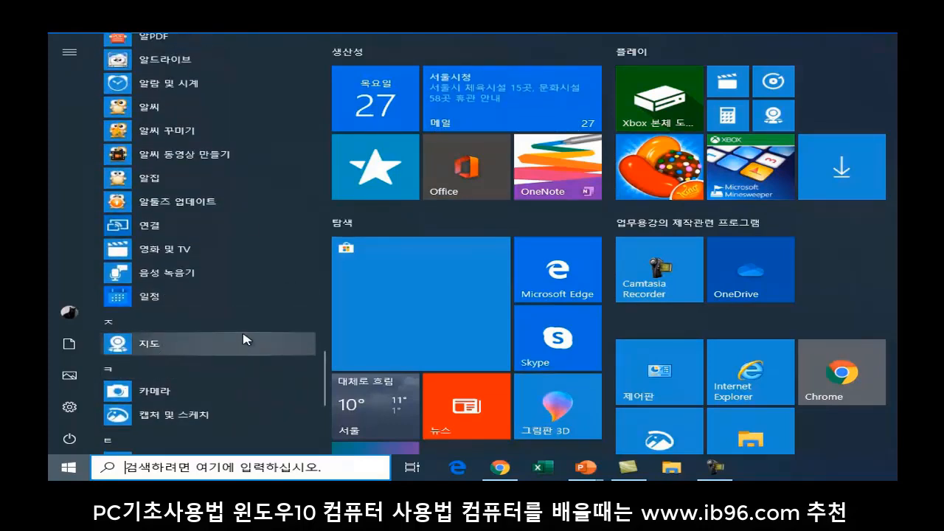
scroll(245, 340, up, 4)
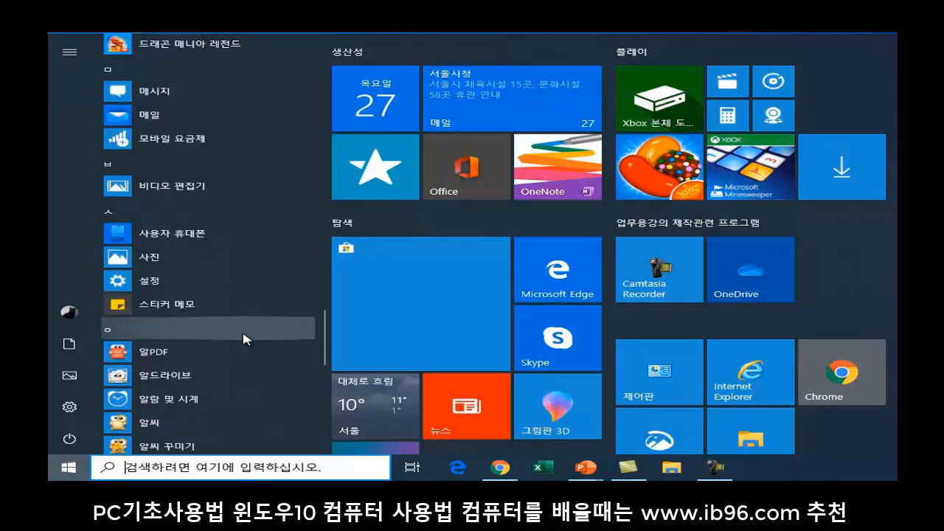
scroll(246, 339, up, 10)
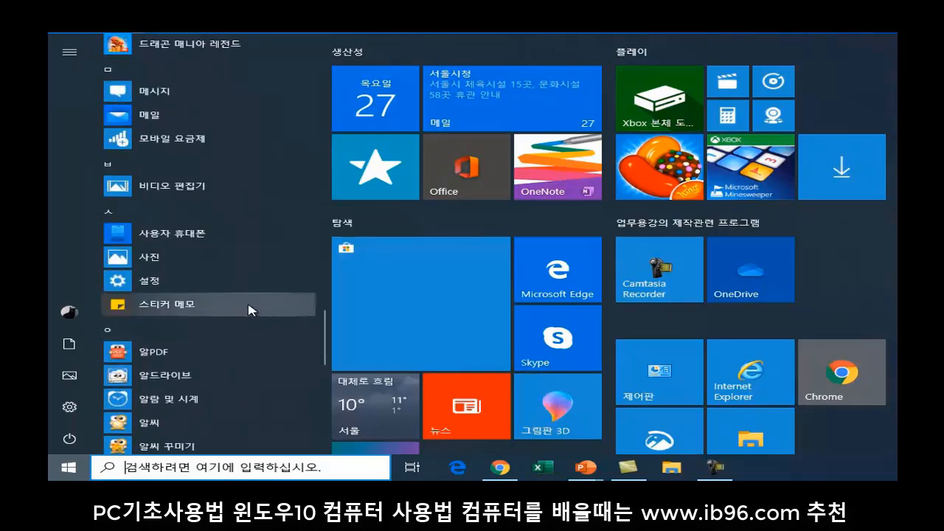
scroll(249, 309, up, 2)
scroll(155, 310, down, 3)
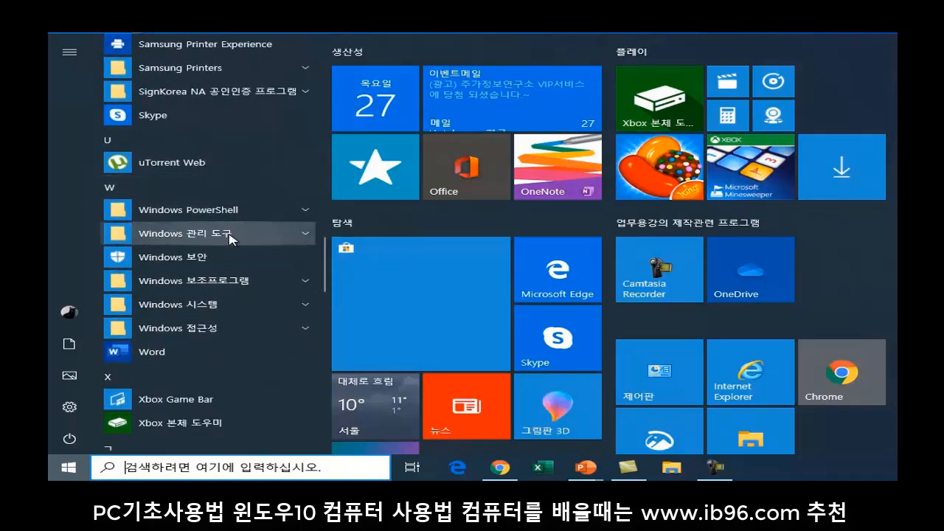
- Expand the Windows 관리 도구 folder in the app list and look through the administrative tools it contains
click(311, 238)
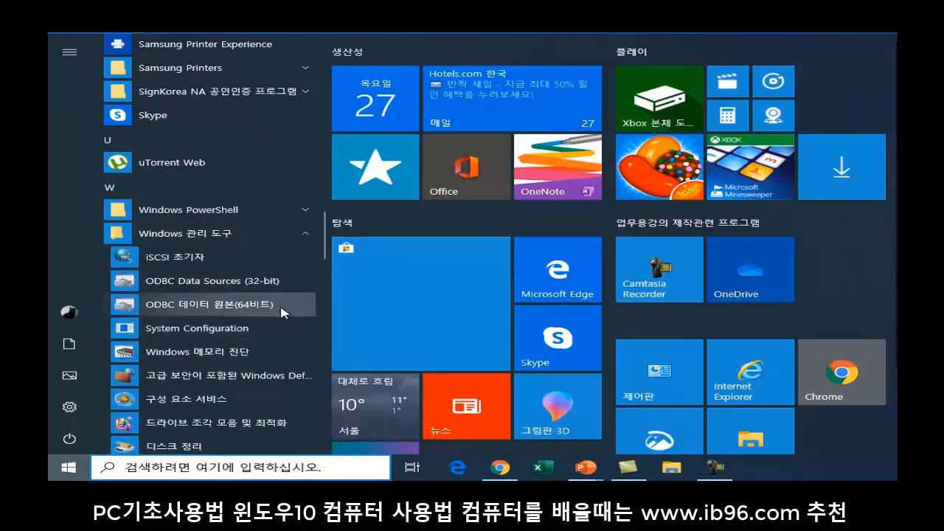
scroll(281, 313, down, 3)
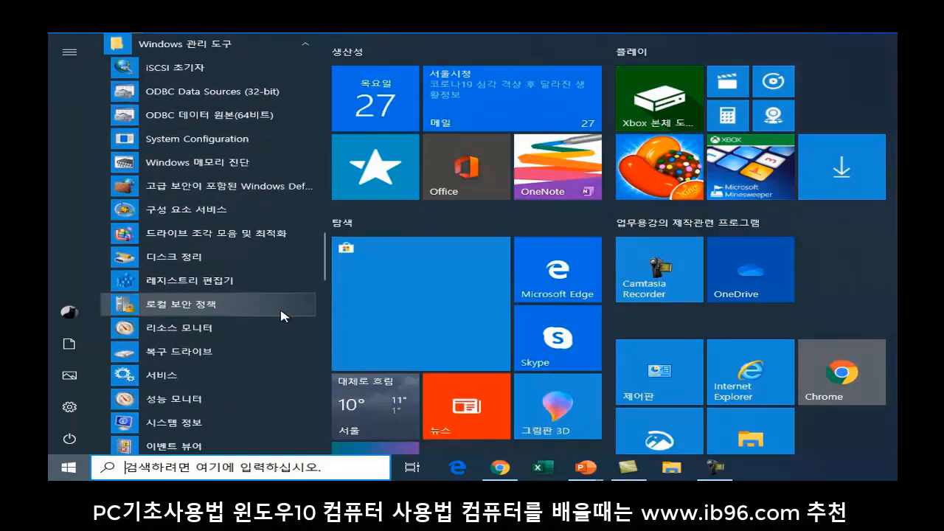
scroll(281, 316, down, 1)
scroll(281, 316, down, 2)
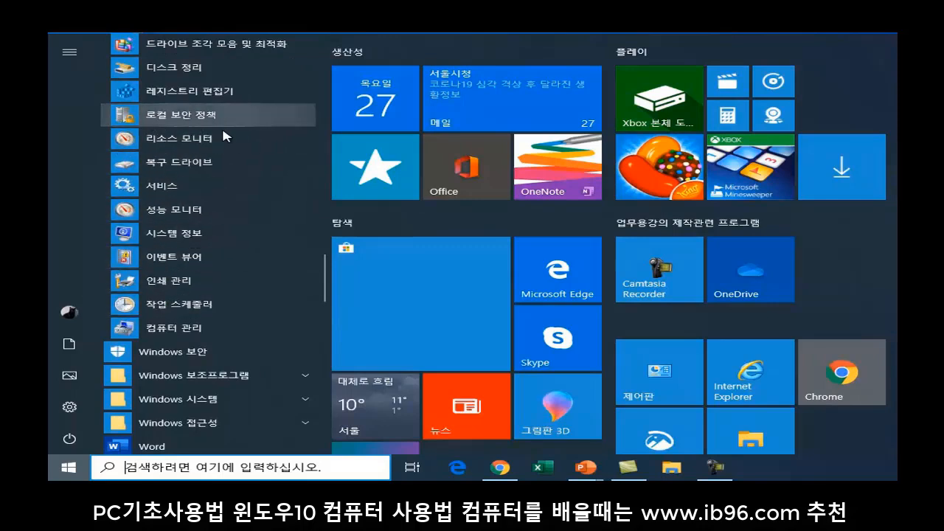
scroll(229, 275, up, 1)
scroll(229, 274, up, 1)
scroll(228, 336, up, 2)
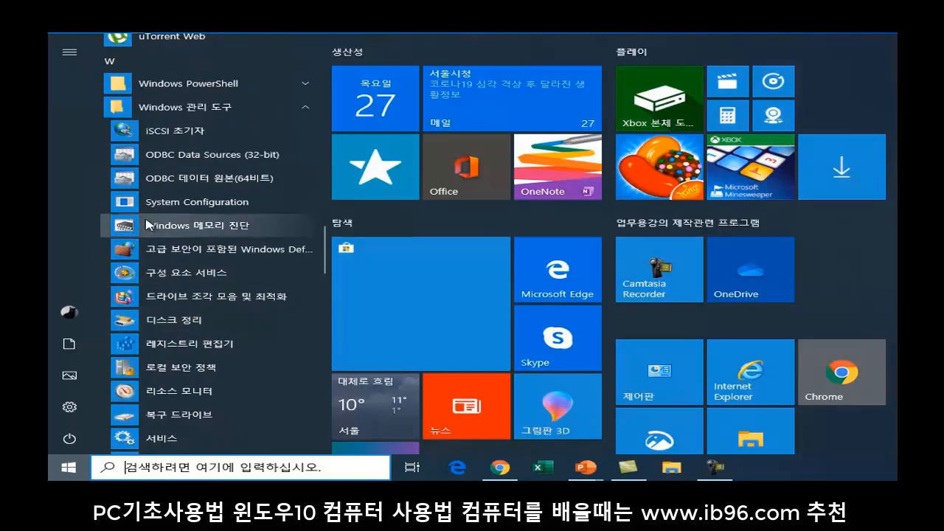
scroll(245, 342, down, 1)
scroll(255, 343, down, 5)
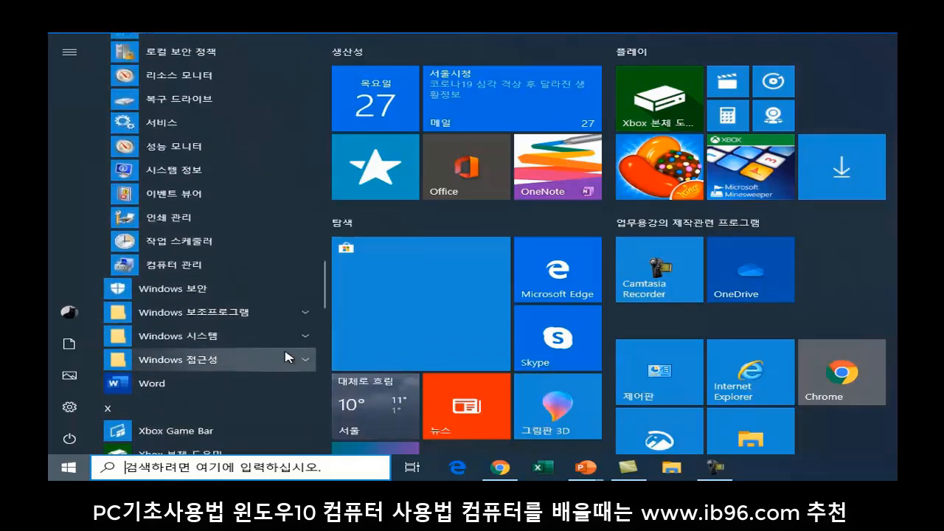
- Expand the Windows 시스템 folder in the app list, open 제어판 from it, and close the window
click(310, 341)
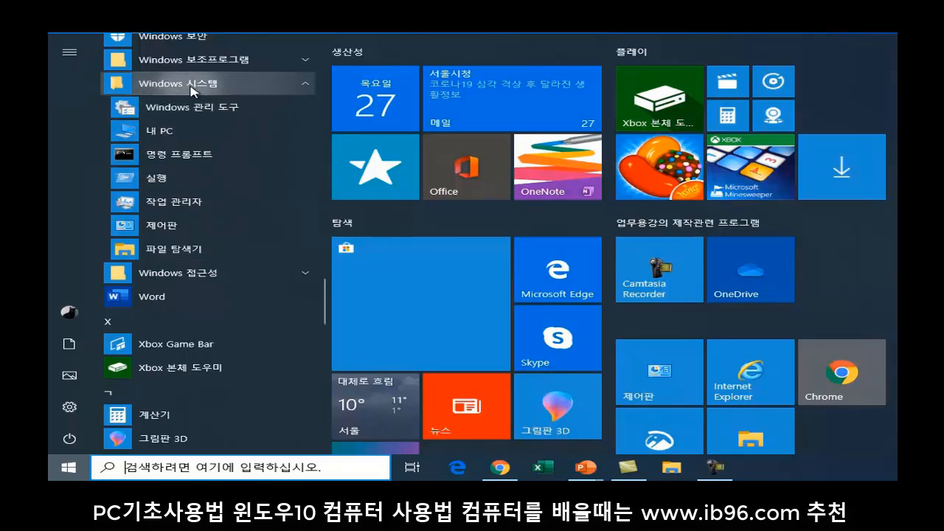
scroll(188, 192, up, 3)
scroll(193, 162, up, 5)
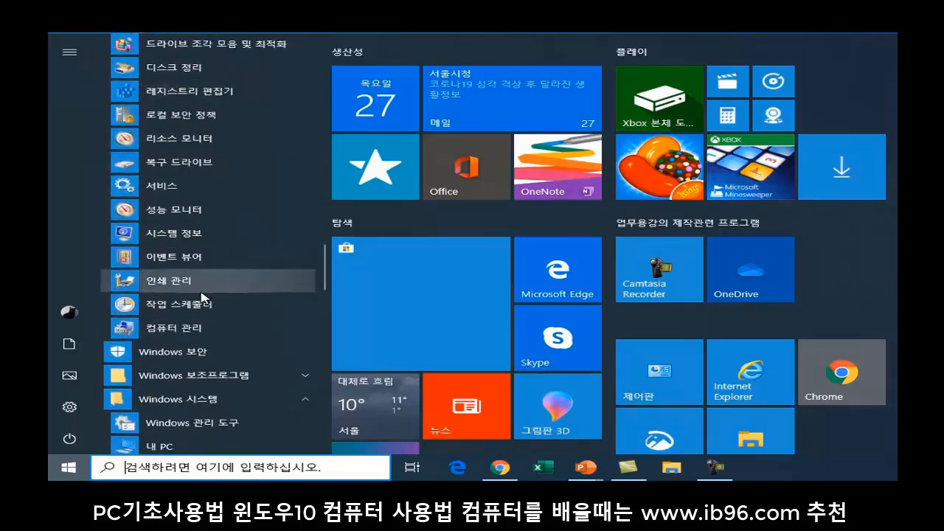
scroll(214, 310, down, 6)
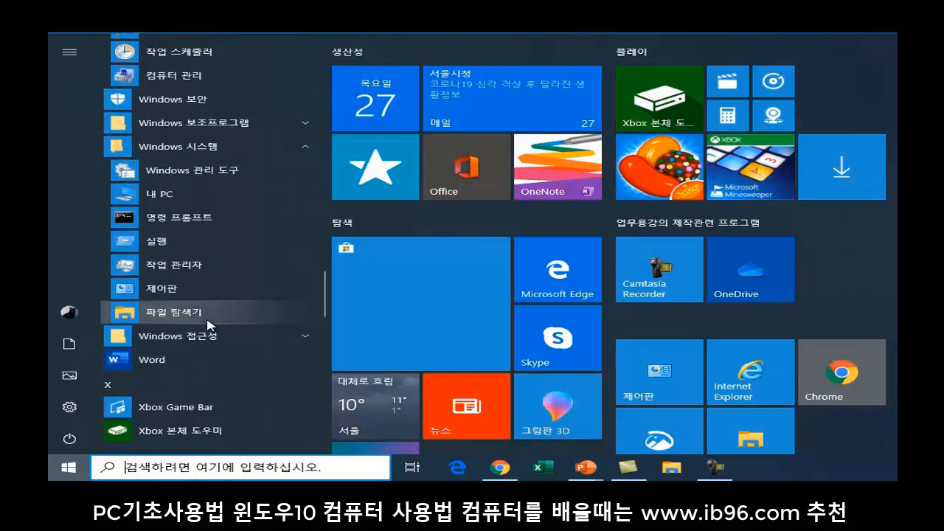
click(175, 294)
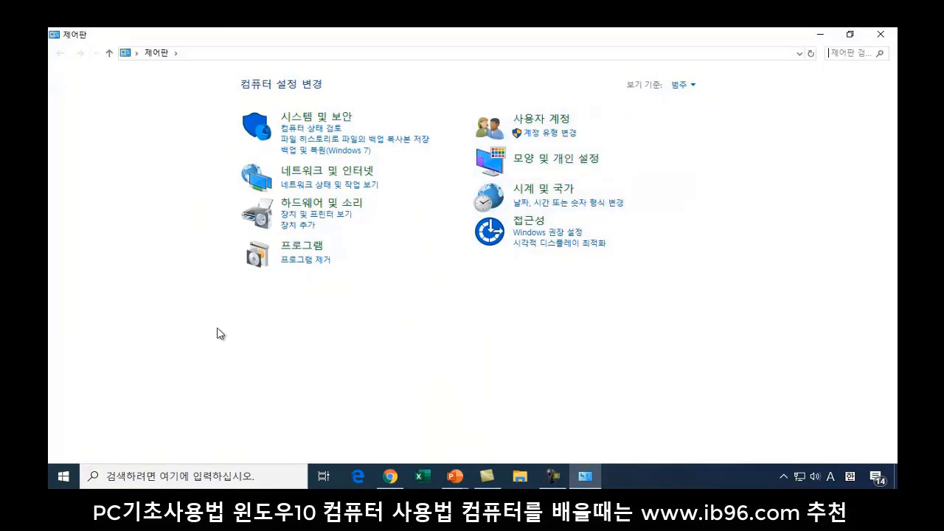
click(884, 37)
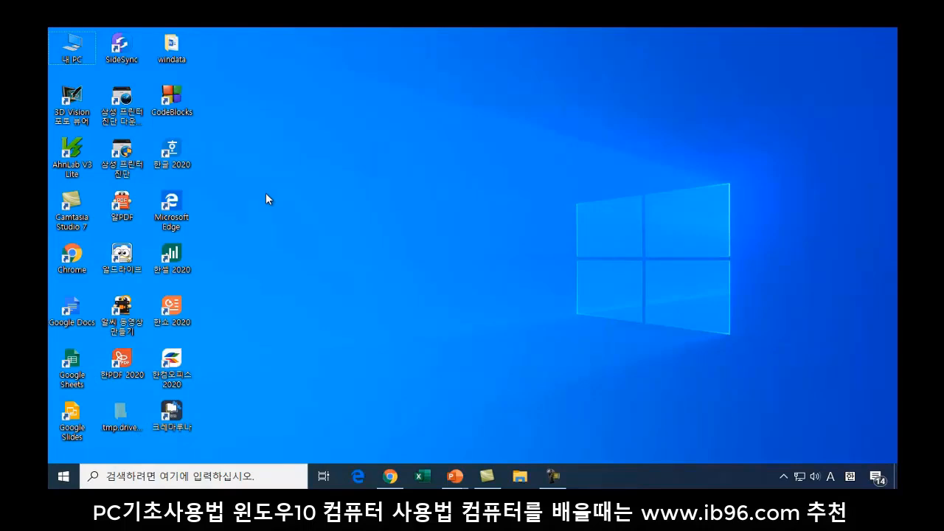
- Search Windows for 제어판, view the pinning options of the app result, and dismiss the search
click(111, 477)
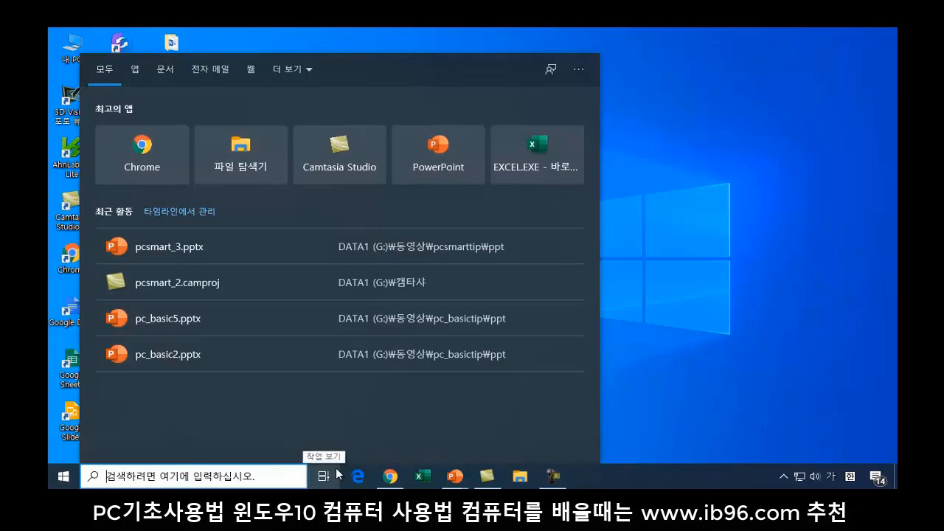
text(ㅈ)
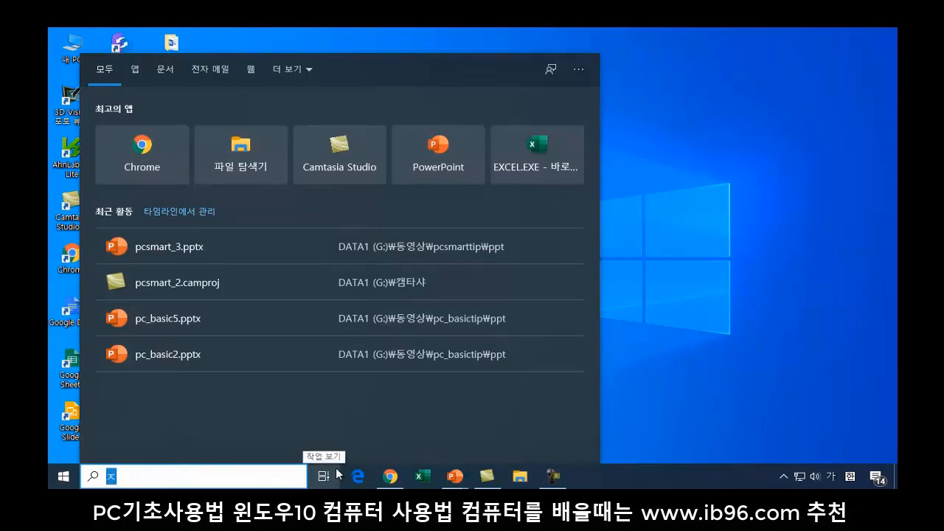
text(ㅔ어판)
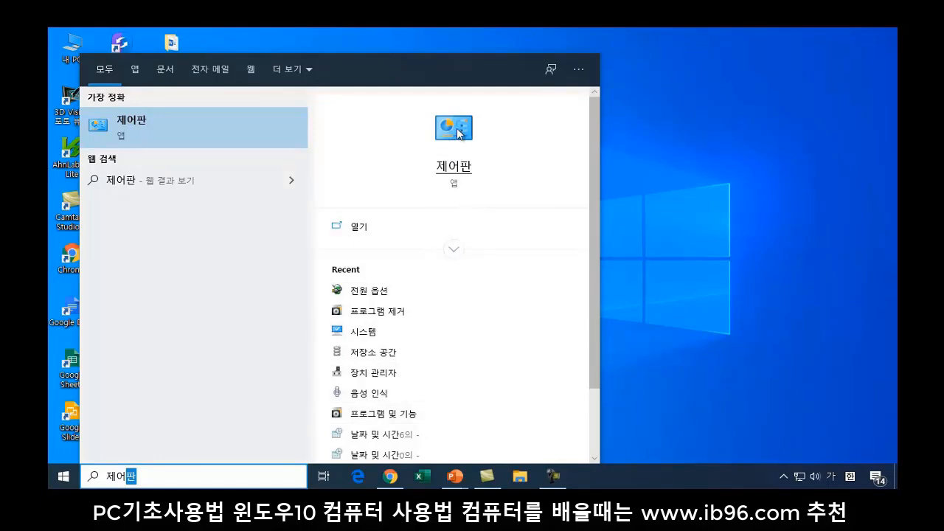
right_click(461, 133)
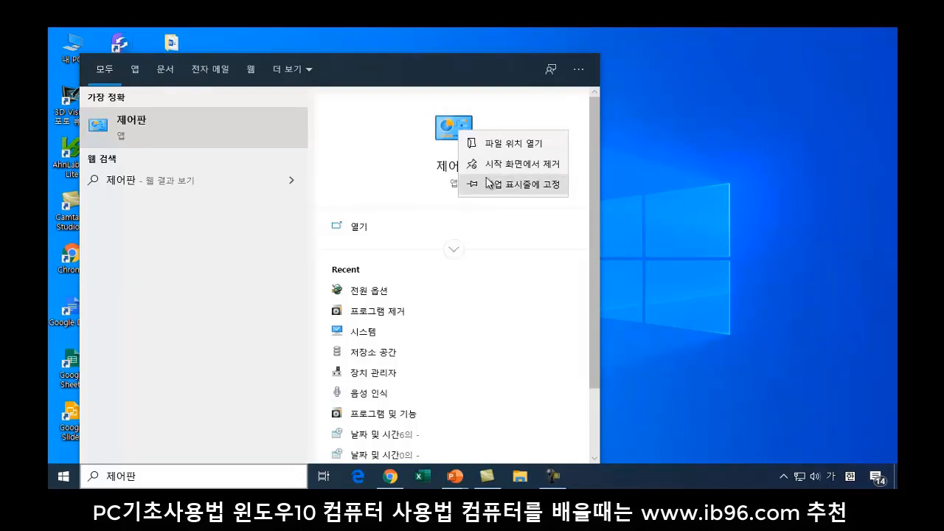
click(724, 179)
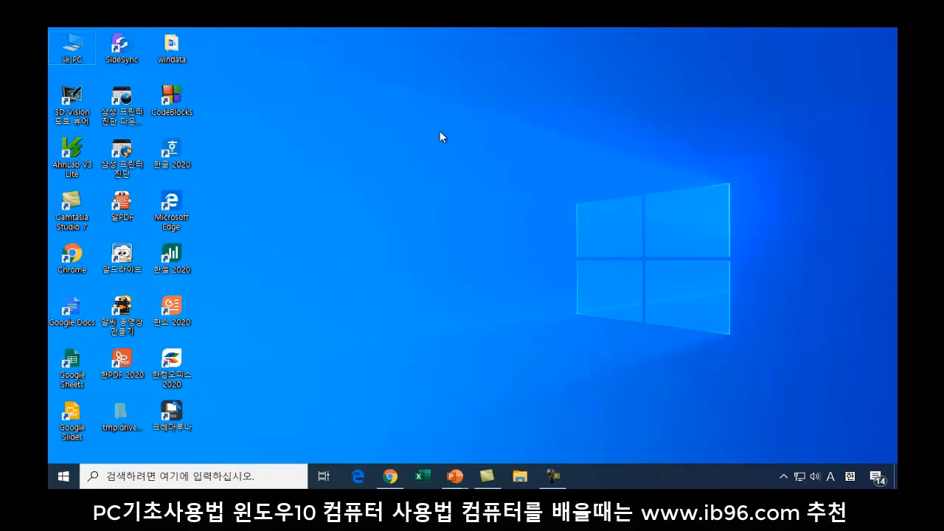
- Open 바탕 화면 아이콘 설정 from the 테마 page of the desktop's 개인 설정 and move the dialog clear of the page's navigation list
right_click(401, 155)
mouse_move(548, 173)
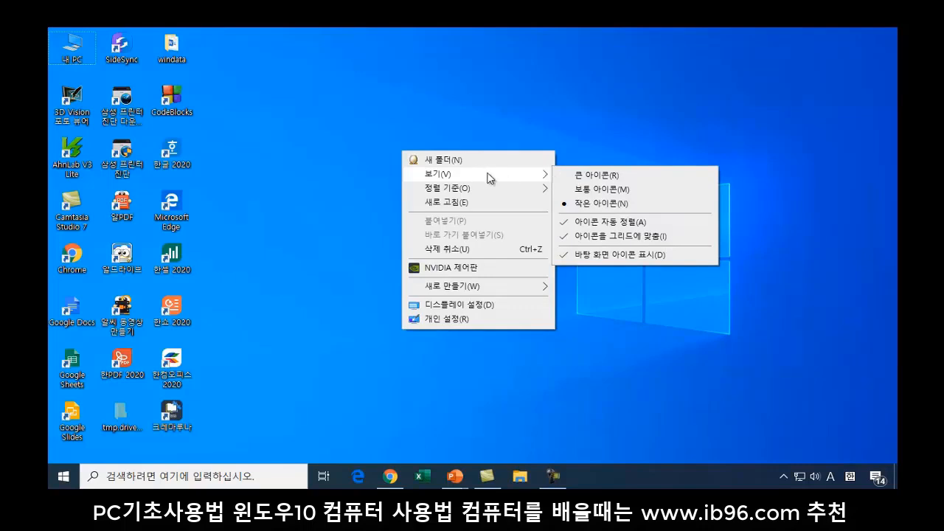
click(452, 318)
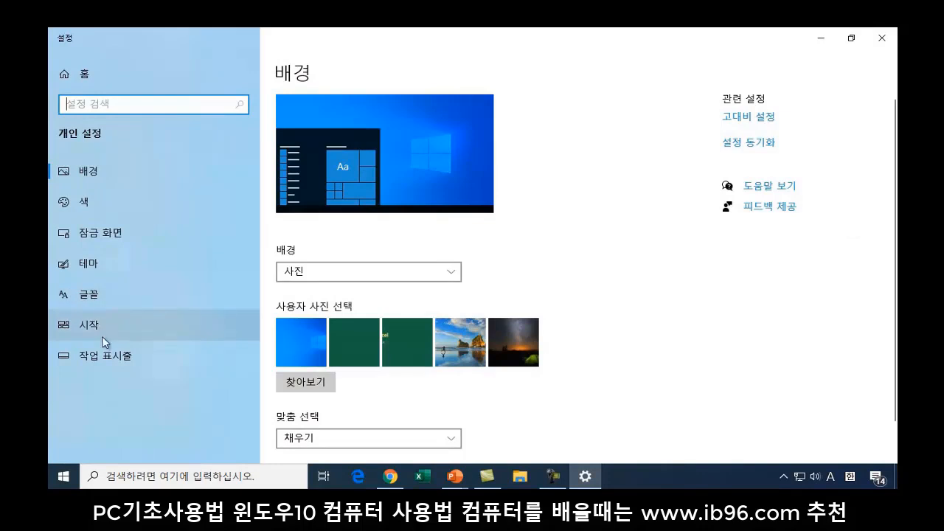
click(74, 268)
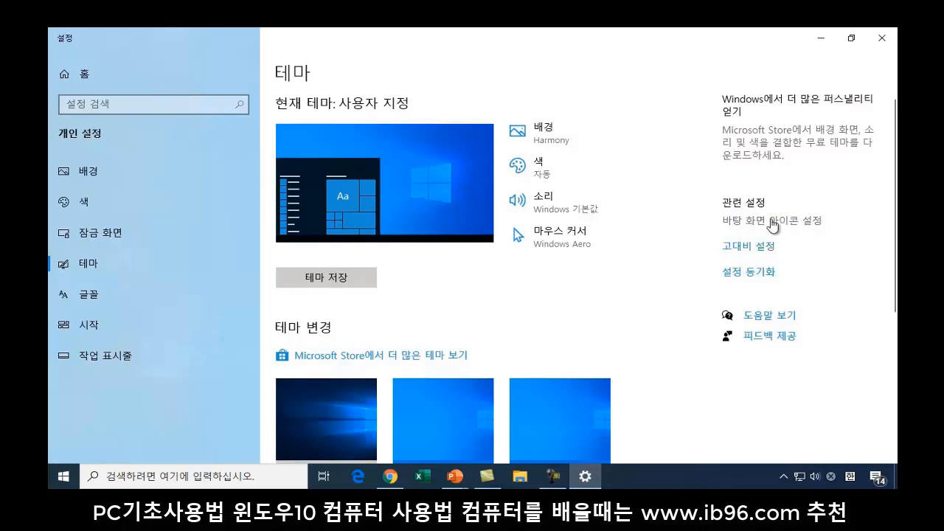
click(772, 220)
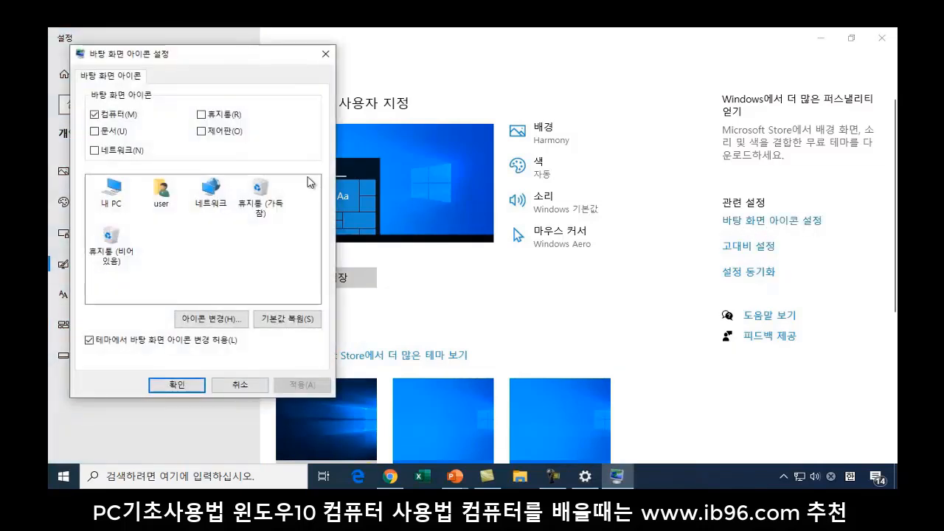
drag(275, 61, 425, 65)
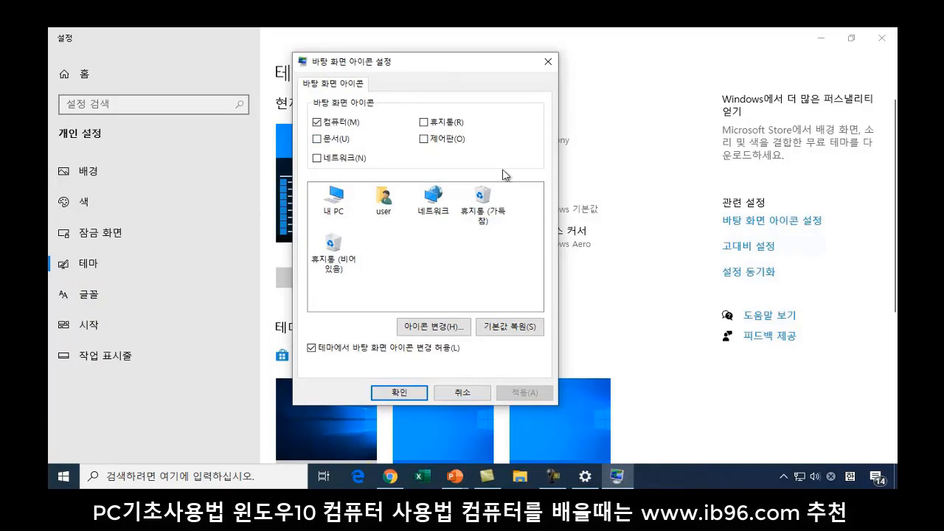
- Enable the 휴지통, 문서 and 제어판 desktop icons, apply the change, and close the dialog and Settings
click(425, 123)
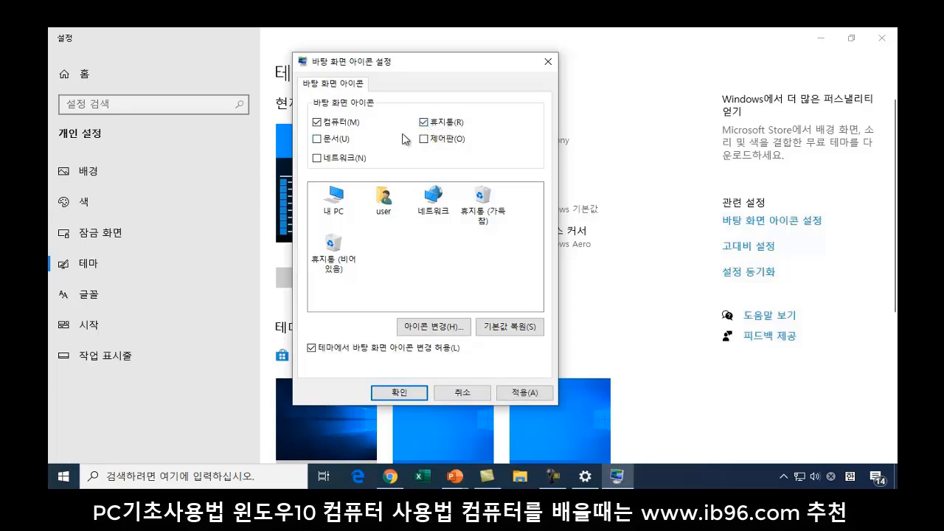
click(318, 139)
click(423, 141)
click(519, 393)
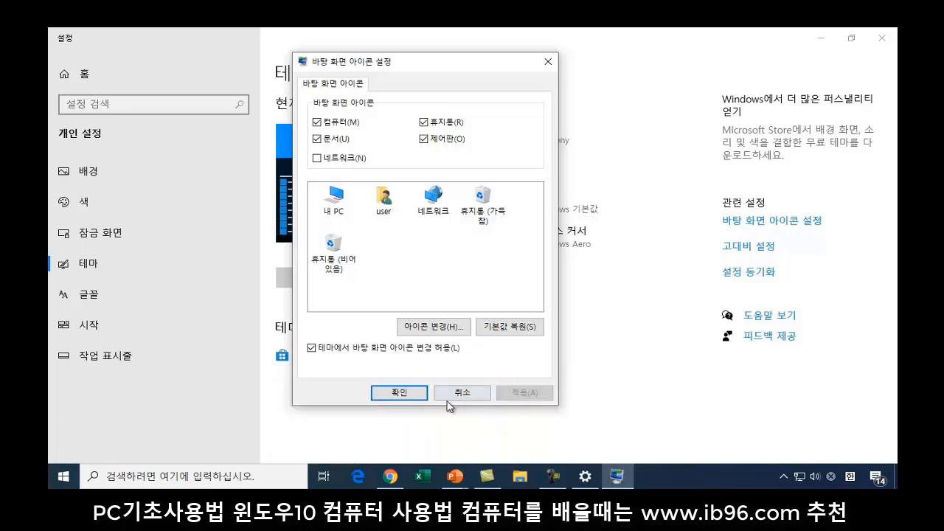
click(398, 393)
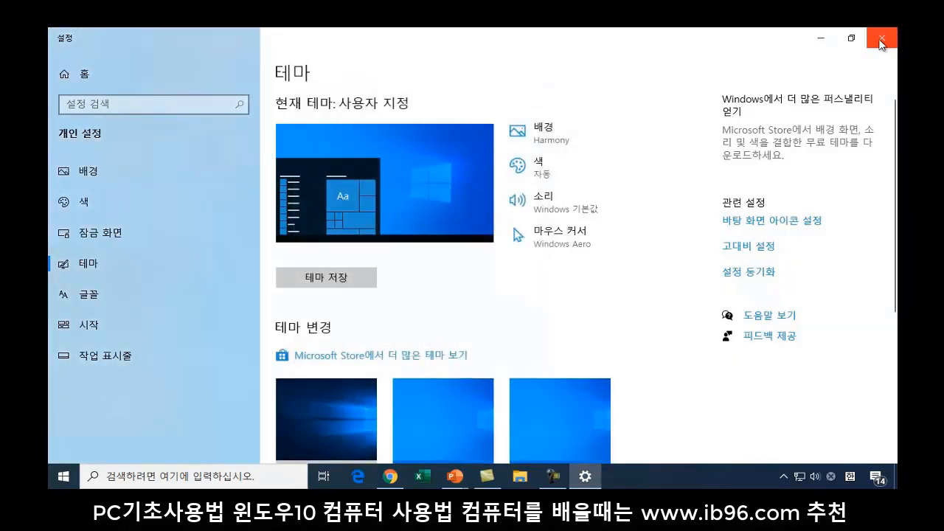
click(881, 39)
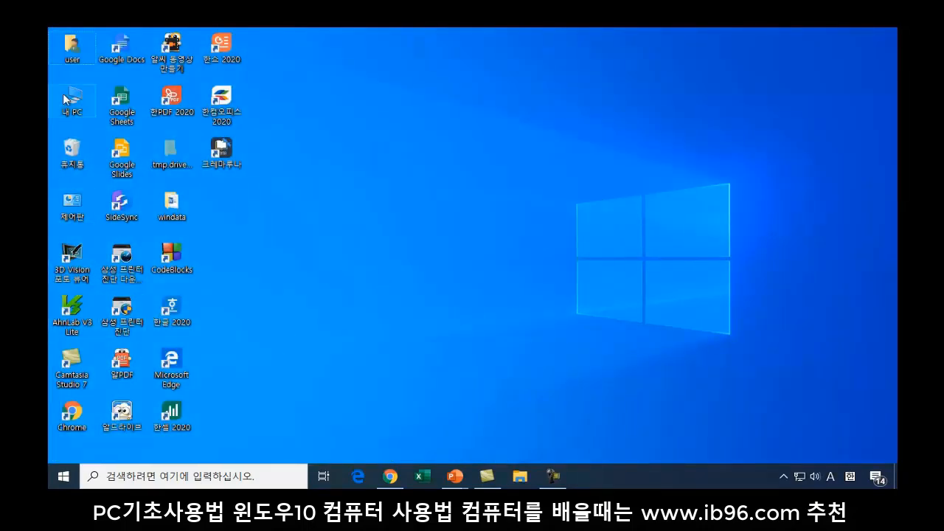
- View the user folder from its desktop icon and close it, and open 제어판 from its desktop icon
double_click(70, 44)
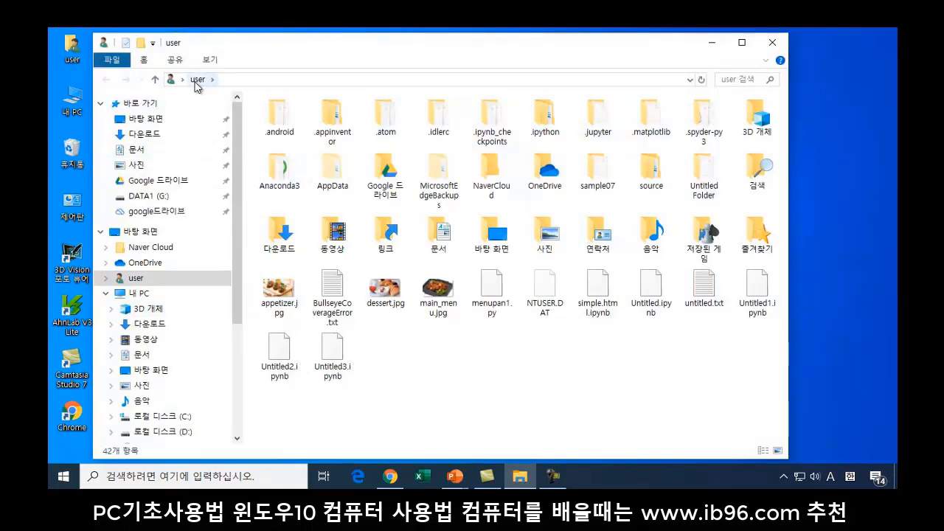
click(773, 42)
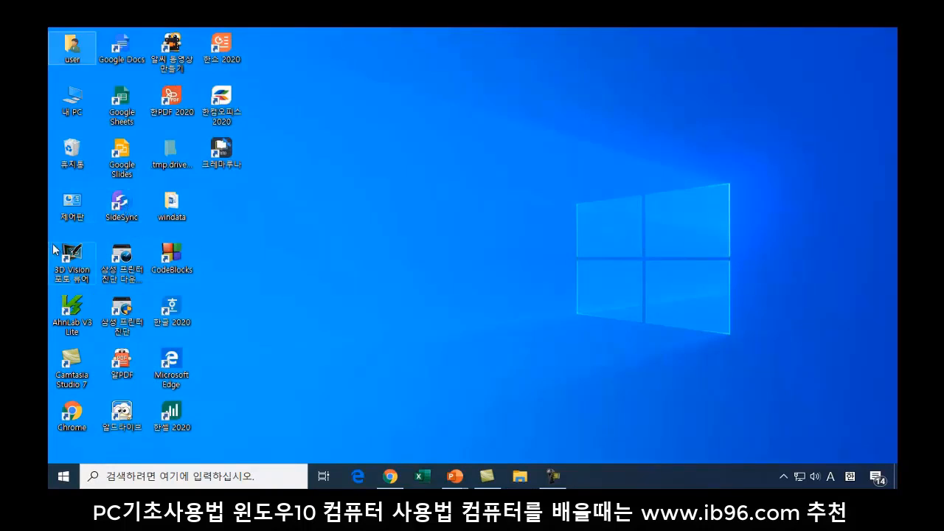
click(71, 209)
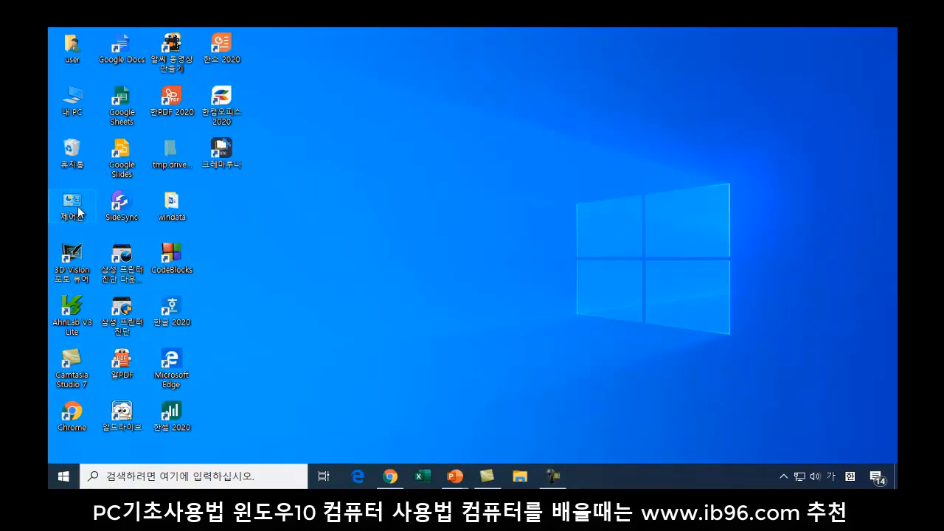
double_click(77, 206)
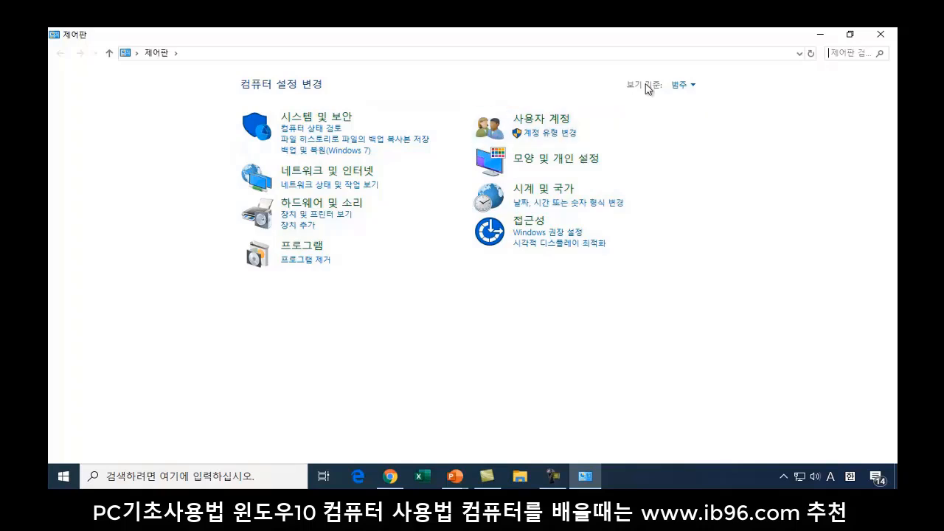
- Show the 제어판 items as 큰 아이콘, view 전원 옵션, and close the window
click(692, 86)
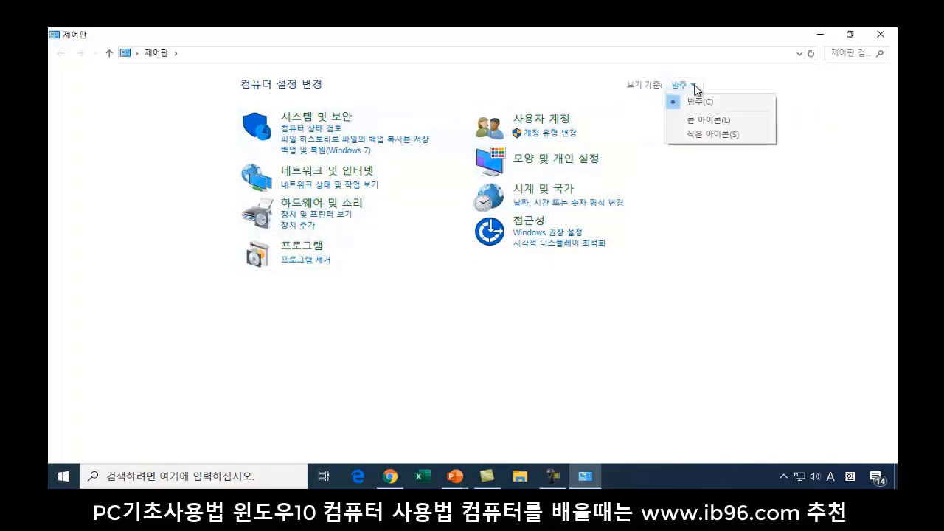
click(707, 124)
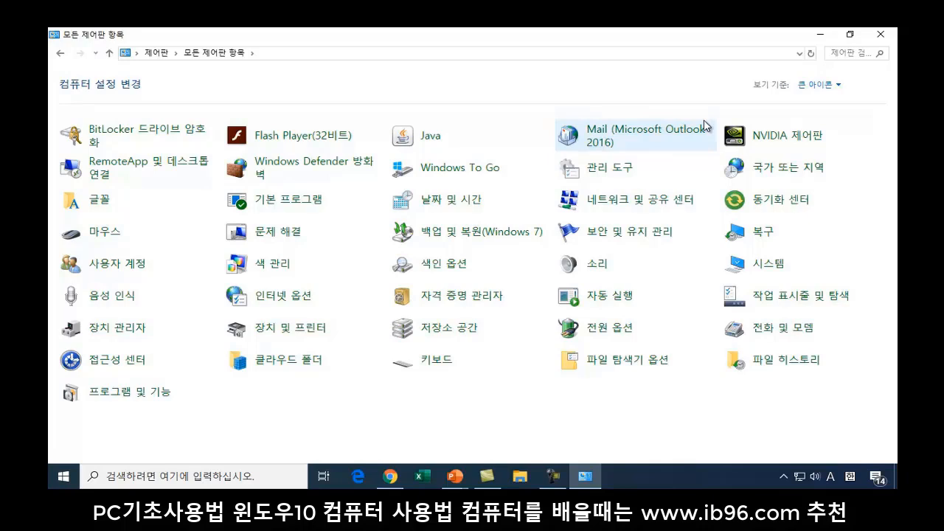
click(609, 330)
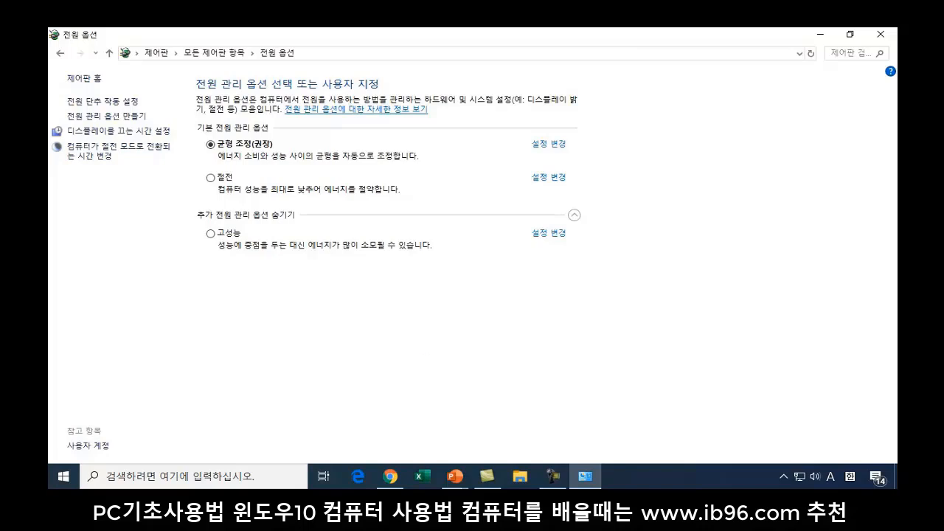
click(886, 39)
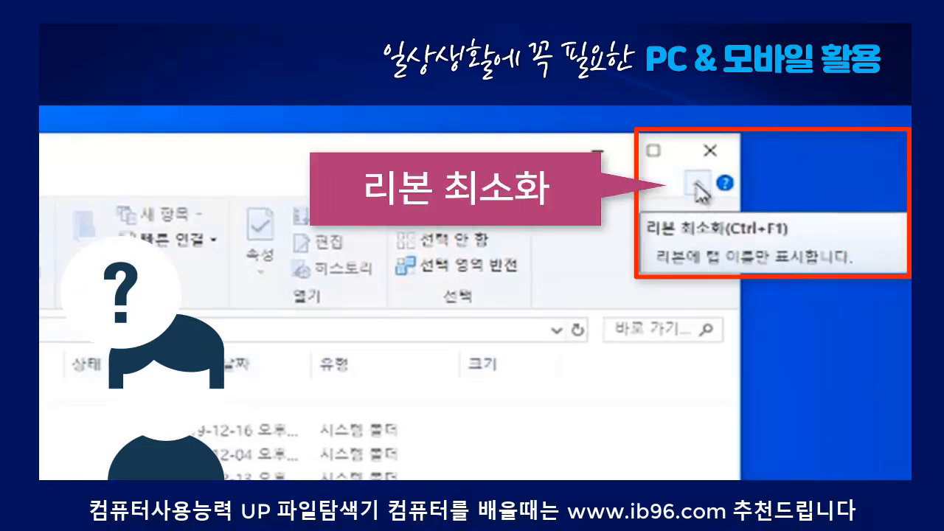
- Minimize the ribbon of 파일 탐색기 to its tab names and expand it again, shifting the window slightly
click(697, 189)
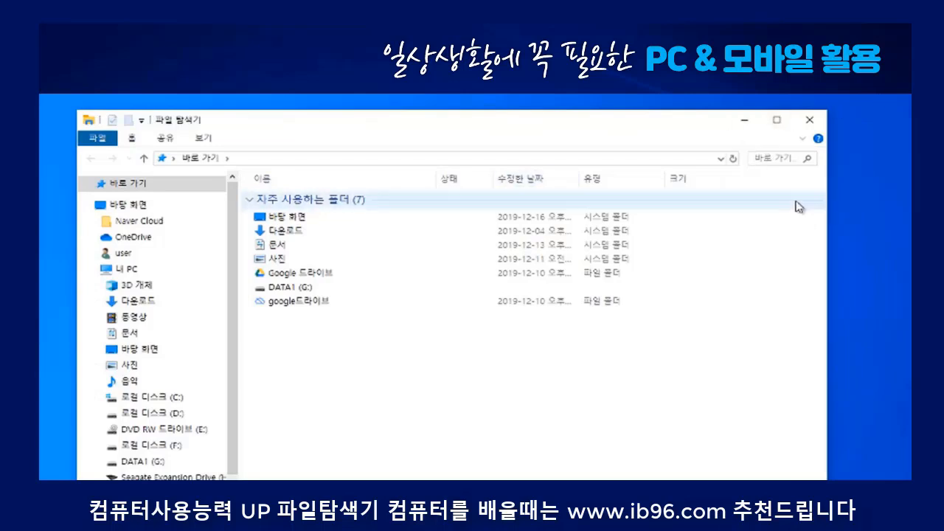
click(803, 145)
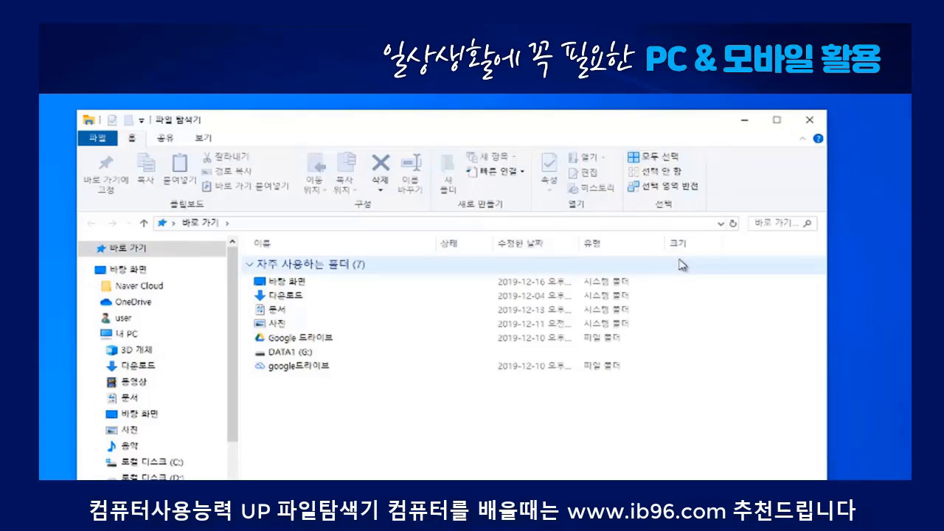
drag(269, 127, 283, 120)
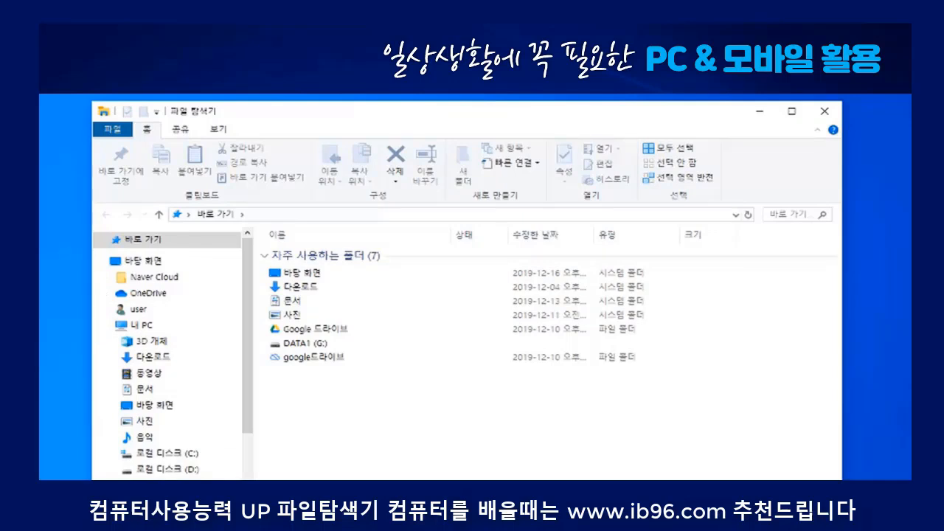
- Set 파일 탐색기 열기 to 내 PC in 폴더 옵션 and confirm the change
click(112, 130)
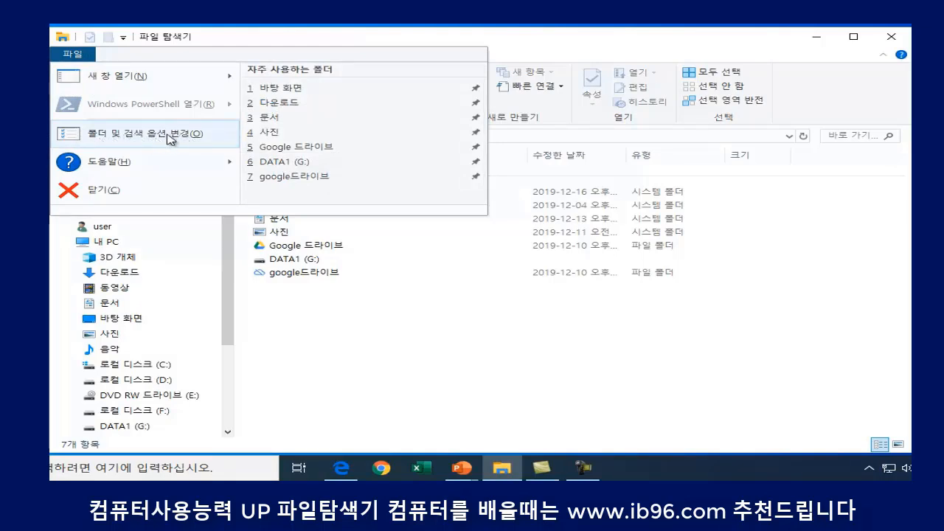
click(171, 138)
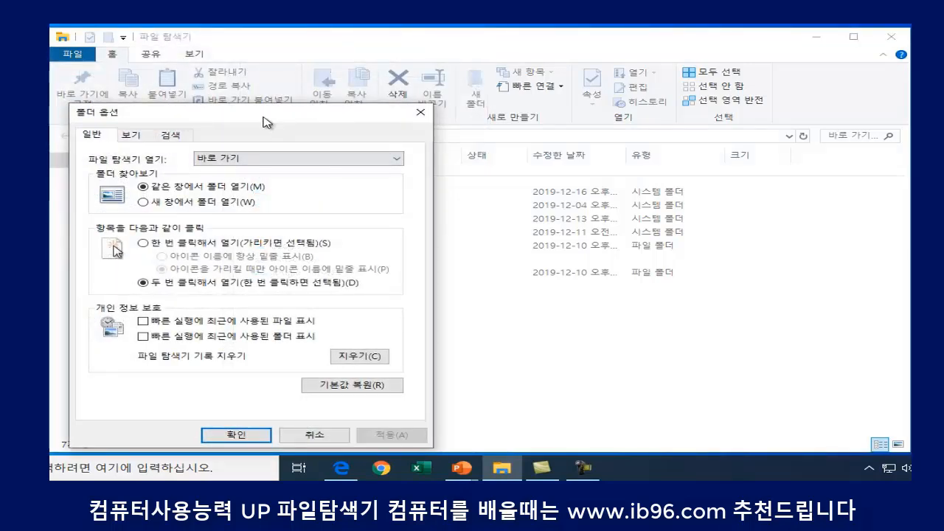
drag(264, 122, 442, 79)
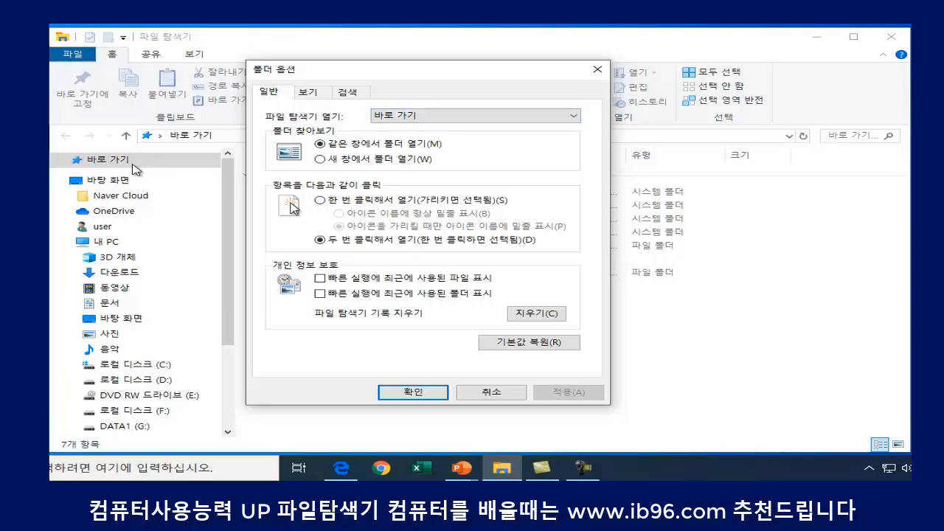
click(575, 117)
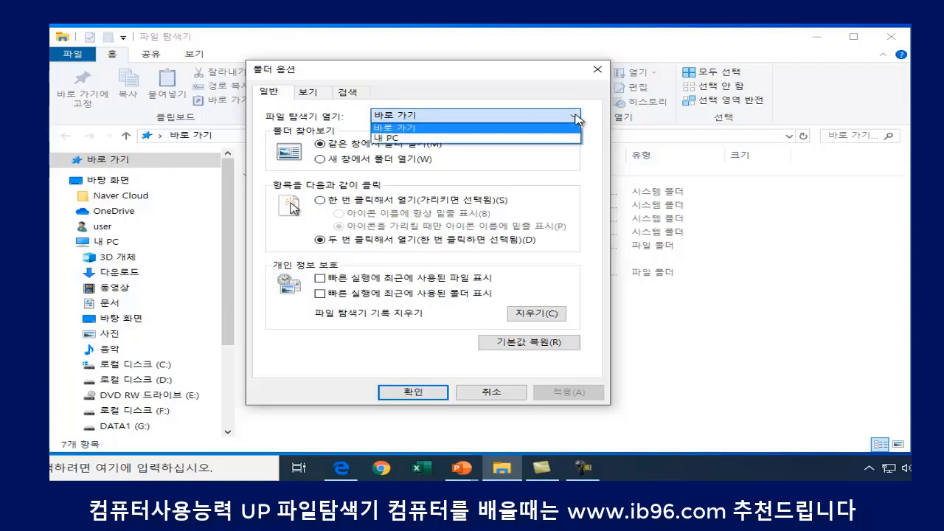
click(399, 138)
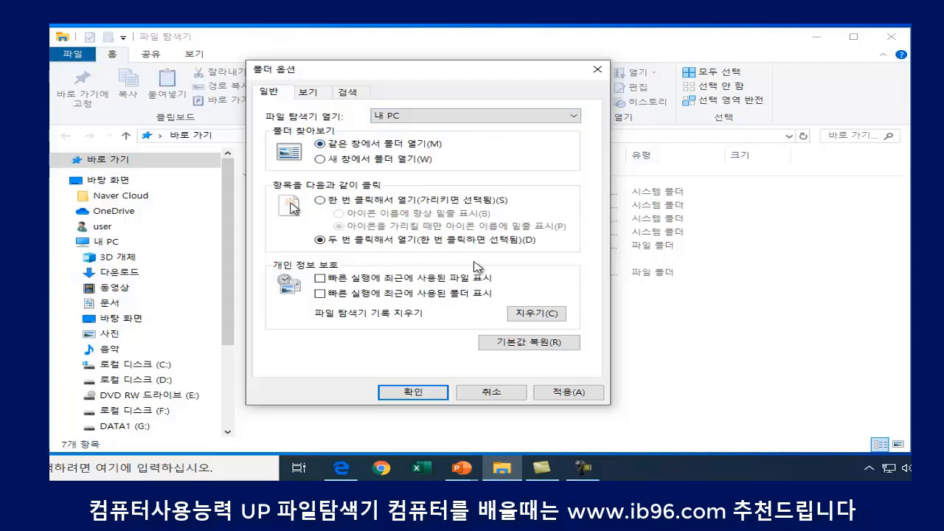
click(414, 394)
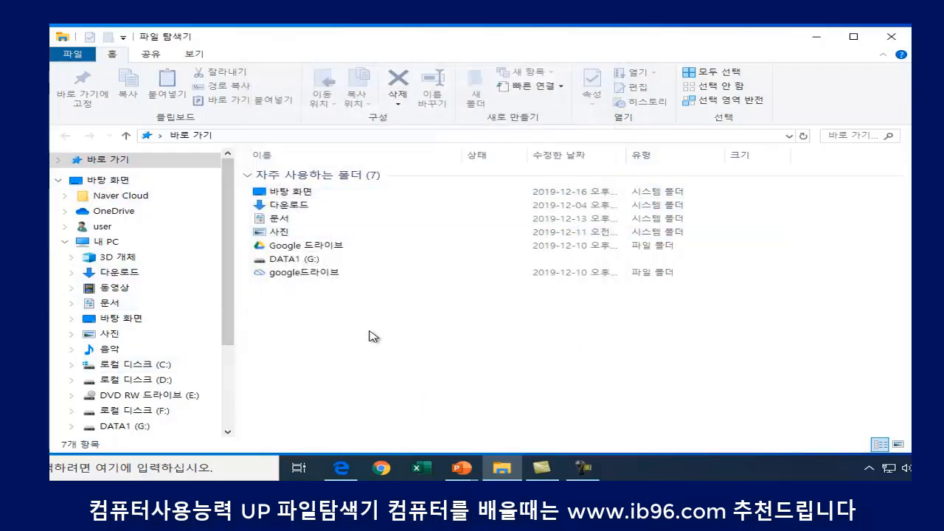
- Close and reopen 파일 탐색기 so it starts in 내 PC, and maximize its window
click(891, 36)
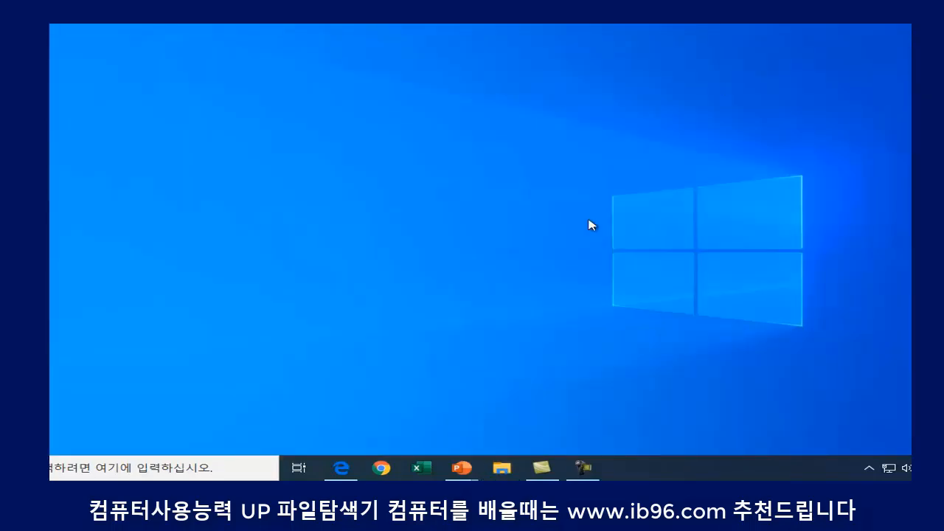
click(501, 472)
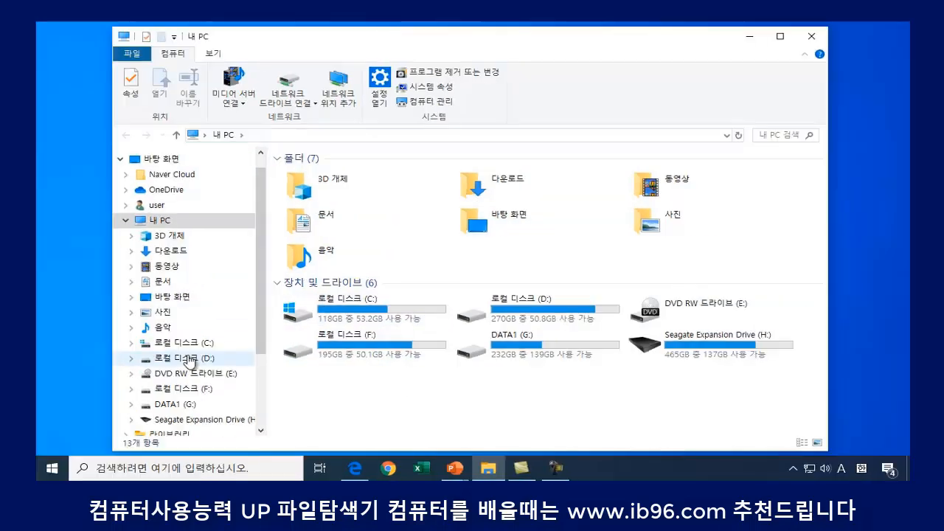
click(780, 36)
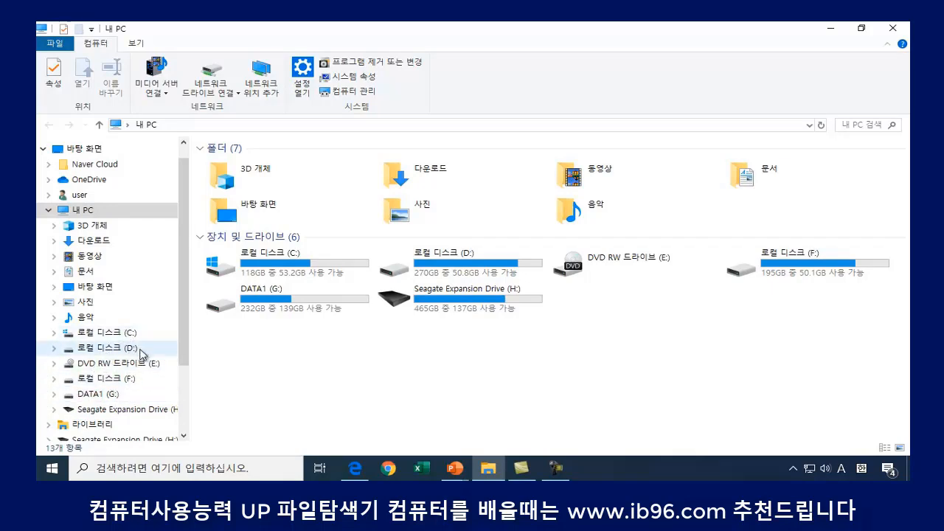
- Open drive DATA1 (G:) and preview its files in the 큰 아이콘 and 목록 layouts
click(104, 395)
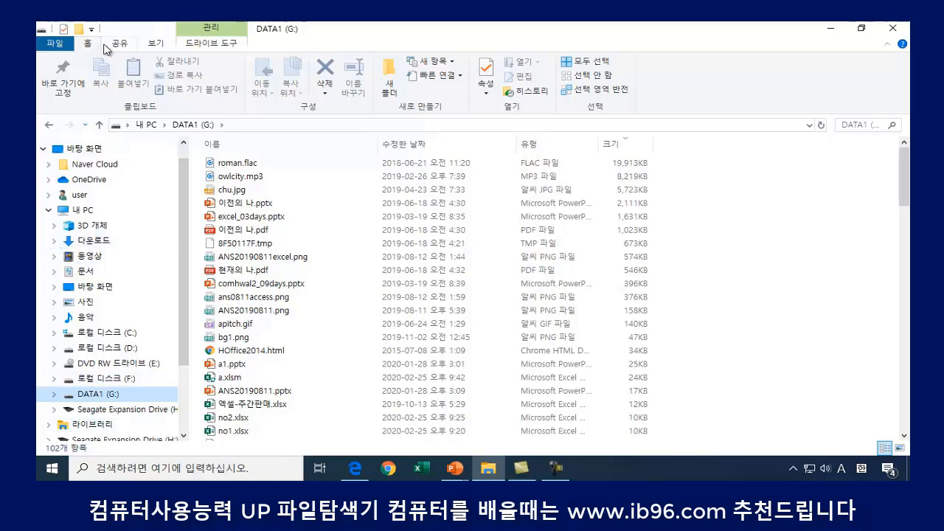
click(156, 44)
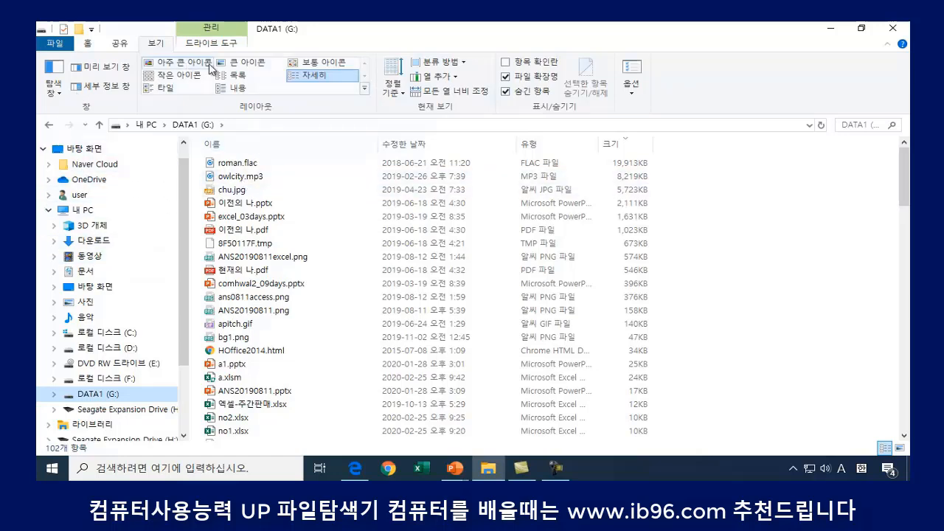
mouse_move(187, 65)
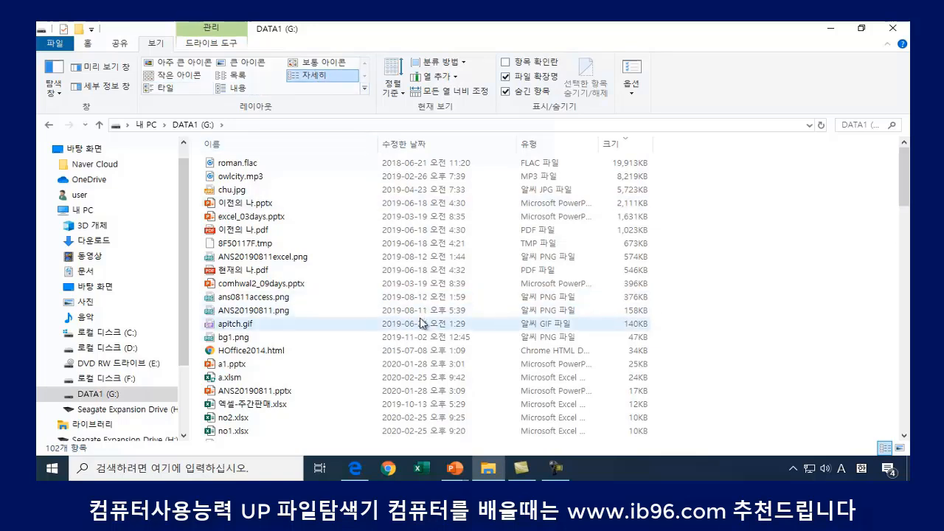
click(242, 66)
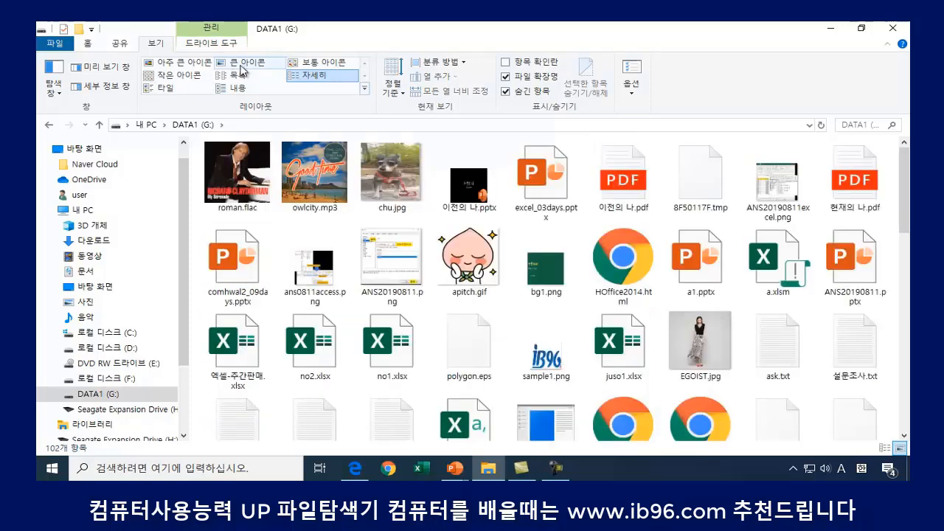
click(233, 77)
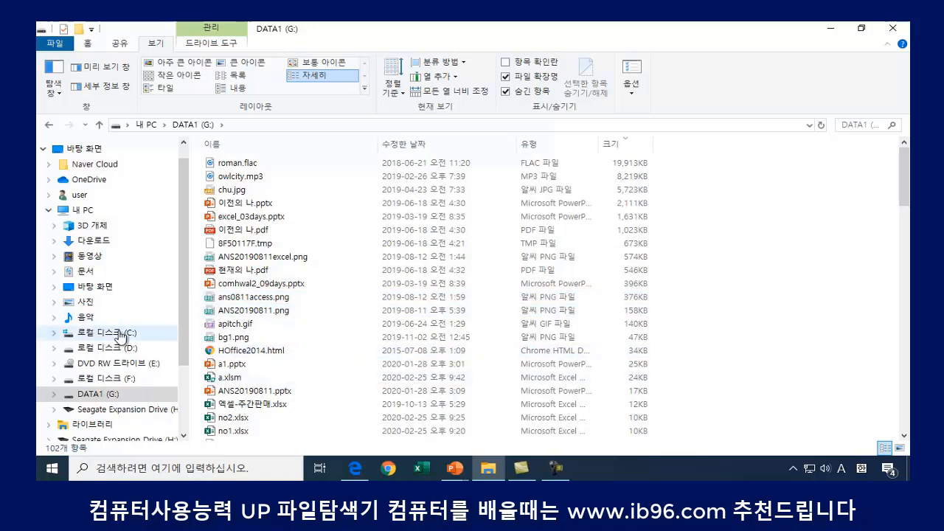
- Open 로컬 디스크 (C:), look through the contents of the ProgramData folder, and return to the drive
click(124, 335)
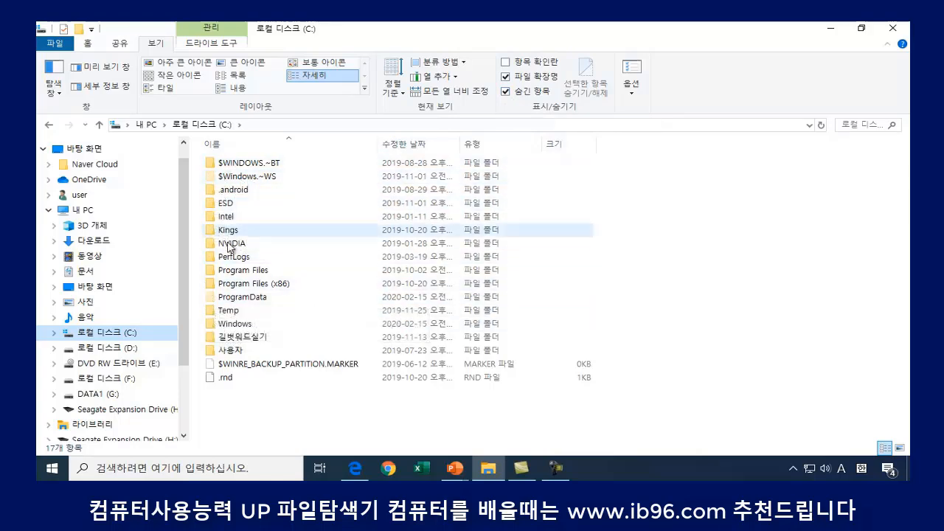
double_click(228, 297)
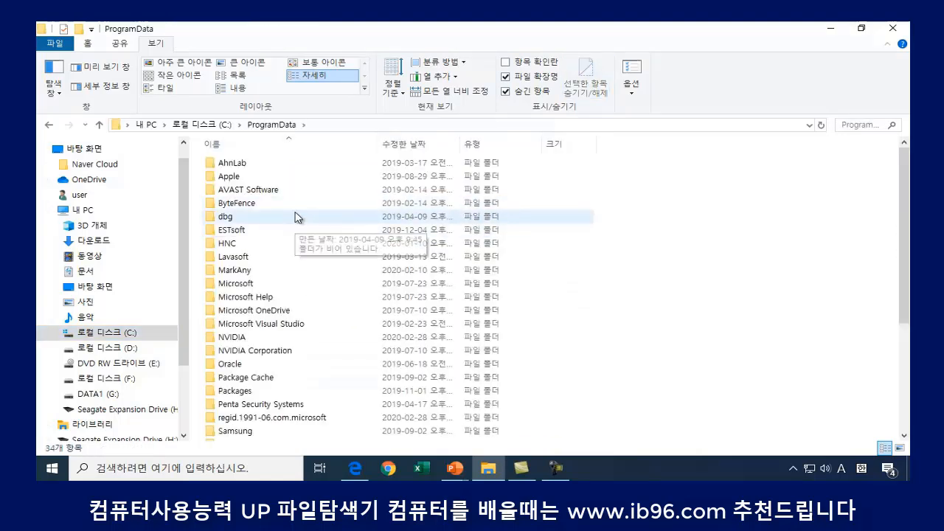
scroll(266, 293, down, 2)
scroll(265, 293, down, 2)
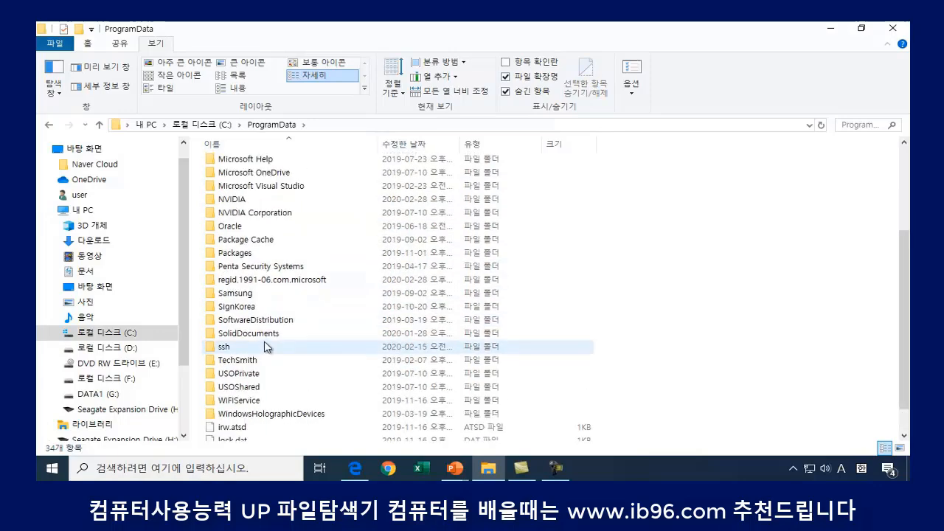
scroll(272, 368, up, 4)
click(49, 124)
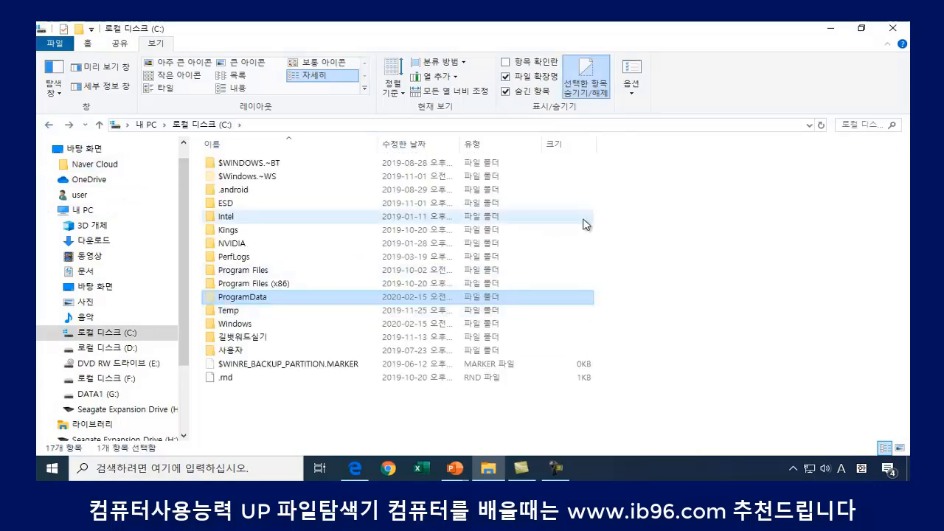
- Clear the folder selection, turn off the display of 숨긴 항목 on 로컬 디스크 (C:), and turn it on again
click(712, 256)
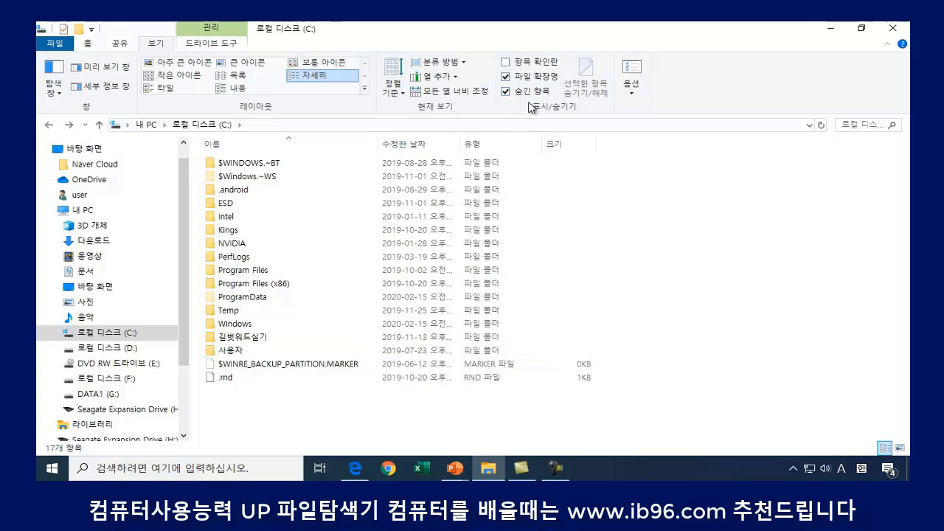
click(506, 91)
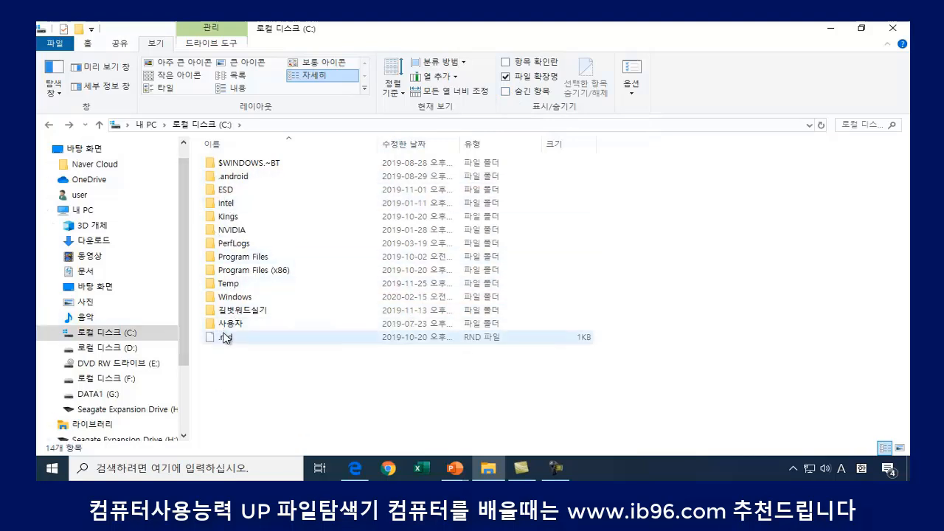
click(506, 91)
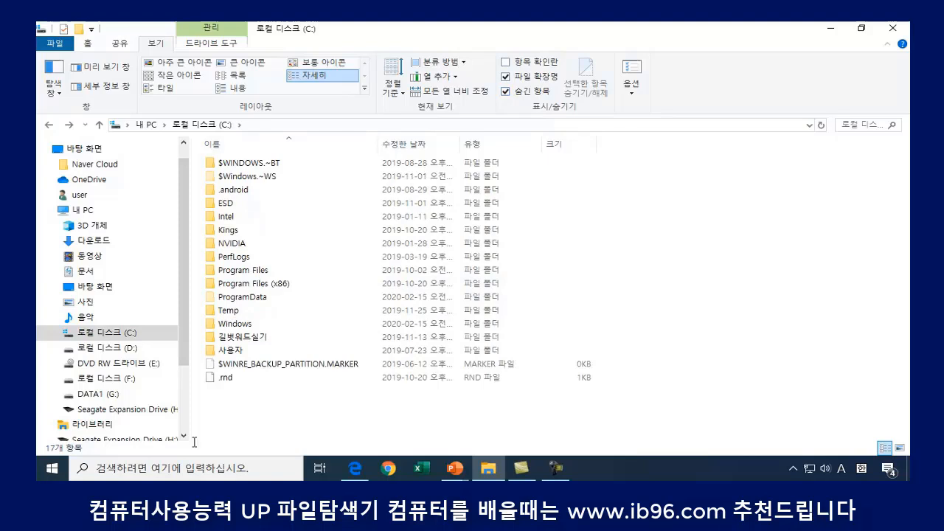
- Open drive DATA1 (G:) and examine the extensions in its file names
click(110, 397)
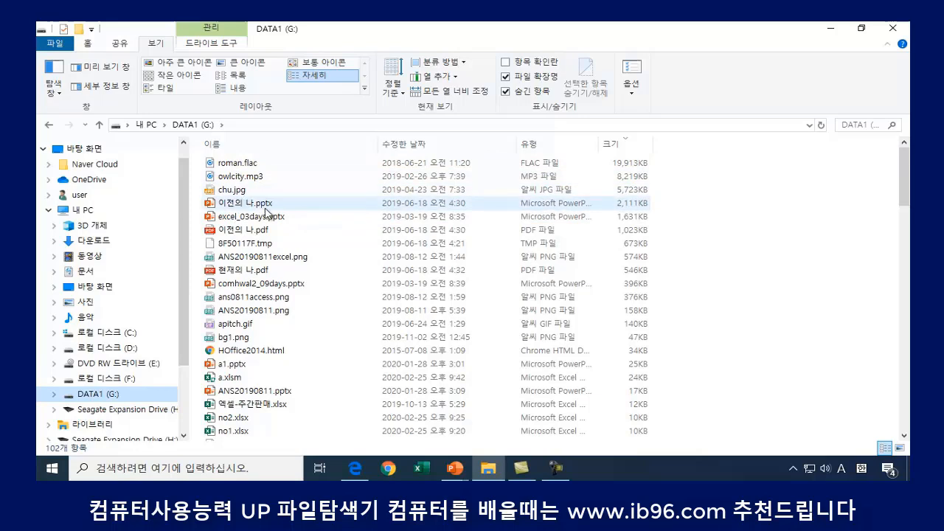
mouse_move(271, 211)
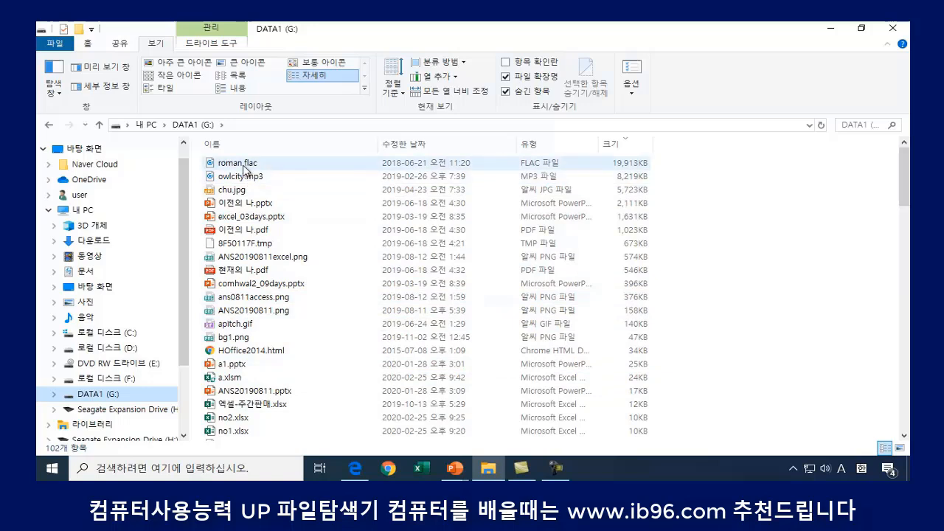
mouse_move(243, 169)
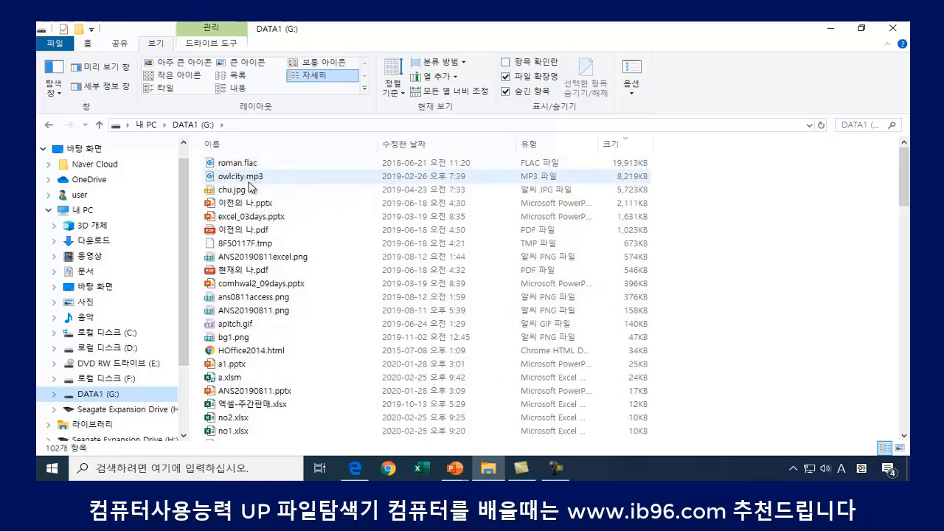
mouse_move(263, 185)
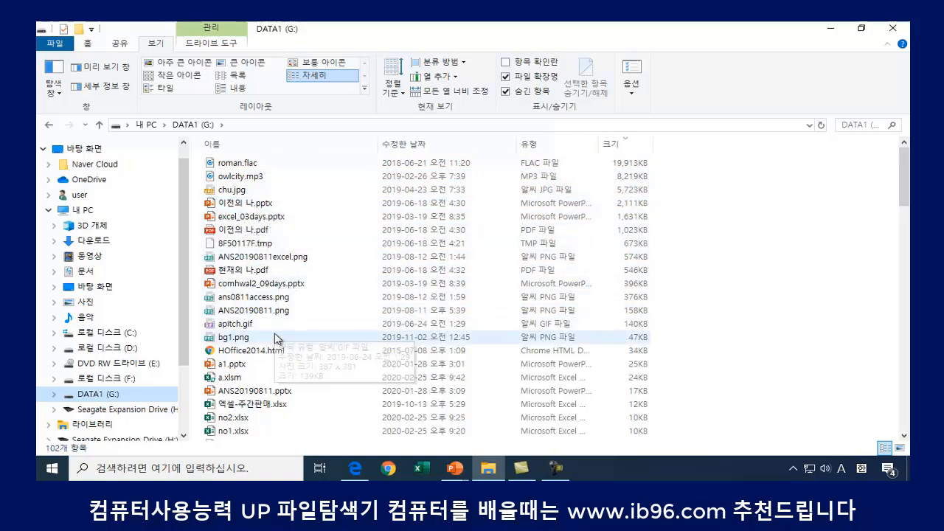
- Turn off the display of 파일 확장명 for the files on DATA1 (G:) and turn it on again
click(506, 77)
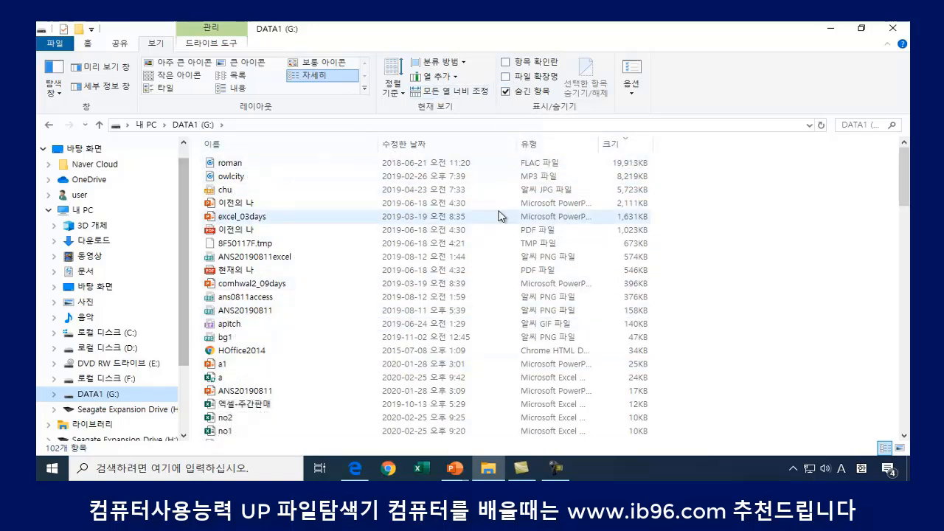
click(505, 76)
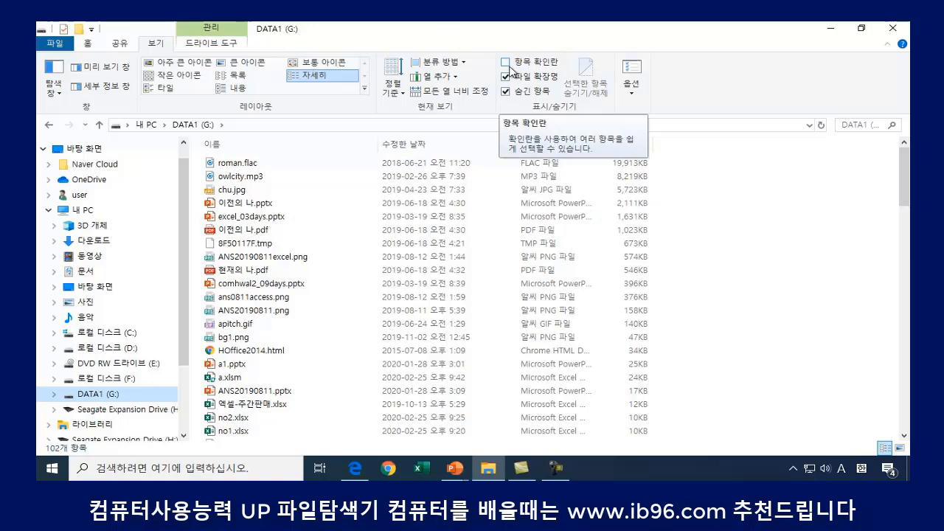
mouse_move(209, 302)
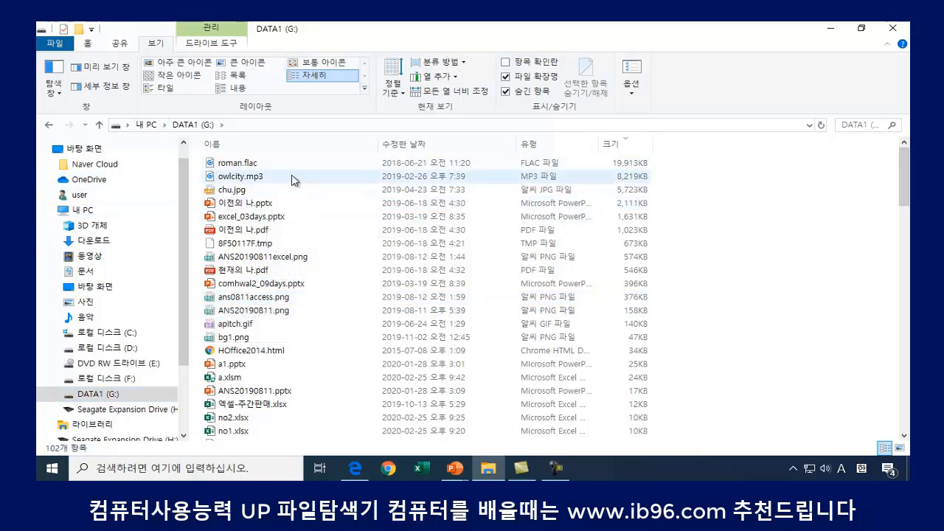
- Select the non-adjacent files owlcity.mp3, excel_03days.pptx and comhwal2_09days.pptx together on DATA1 (G:), and clear the selection
click(246, 178)
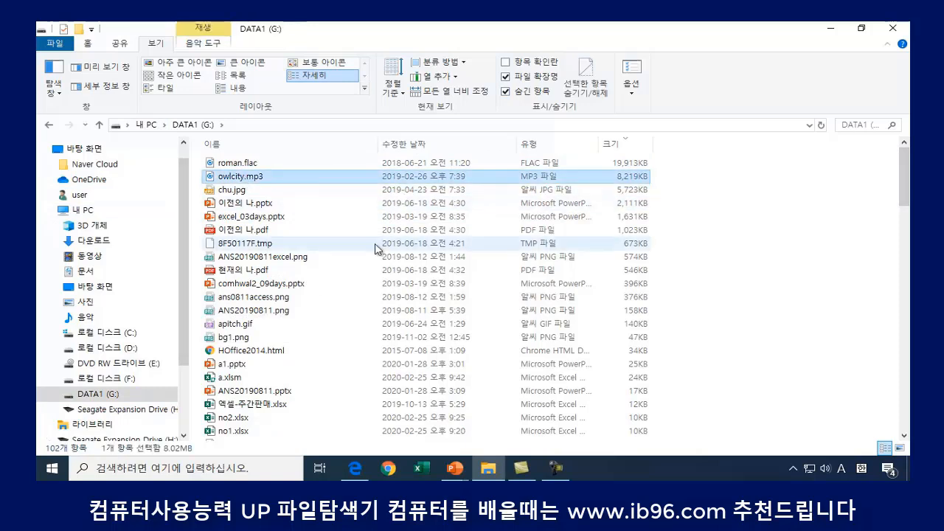
mouse_move(345, 269)
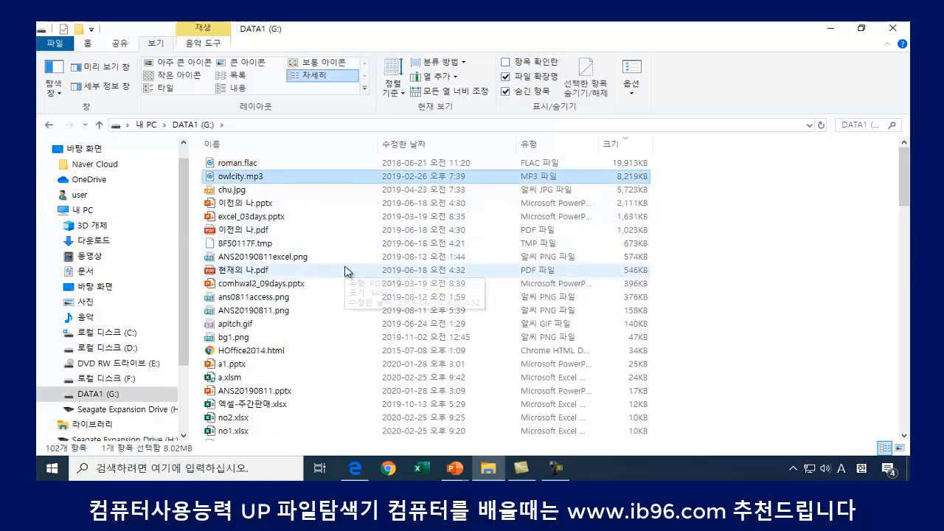
ctrl+click(270, 219)
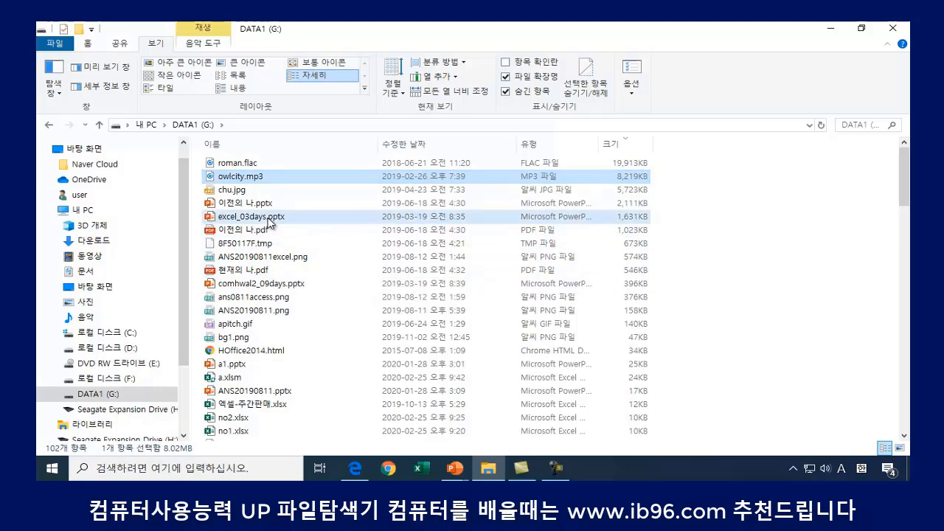
ctrl+click(270, 287)
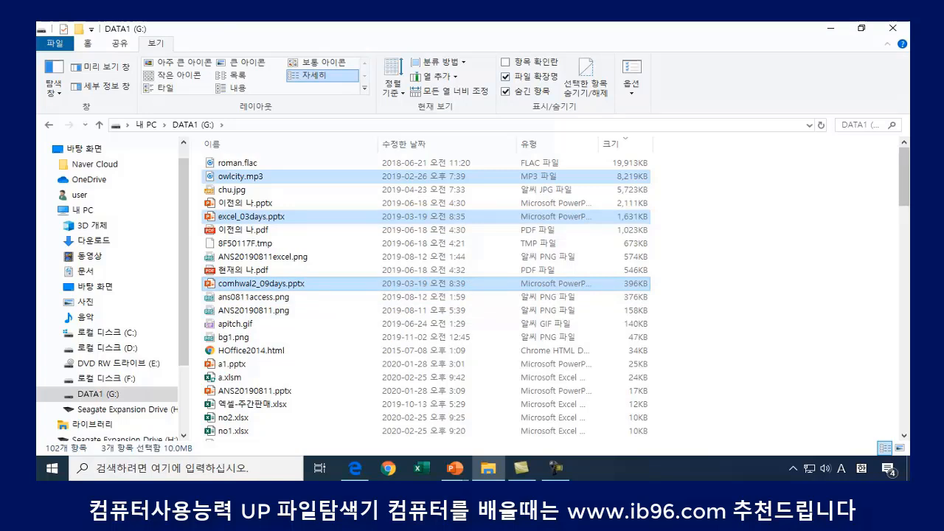
click(751, 303)
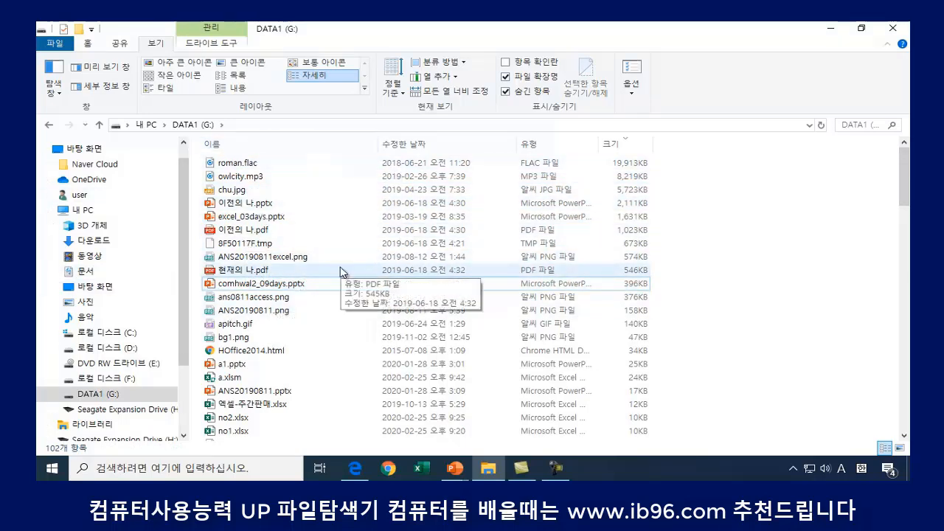
- Turn on 항목 확인란 and tick owlcity.mp3, 이전의 나.pdf, comhwal2_09days.pptx, ANS20190811.png, HOffice2014.html, ANS20190811.pptx and no1.xlsx
click(505, 63)
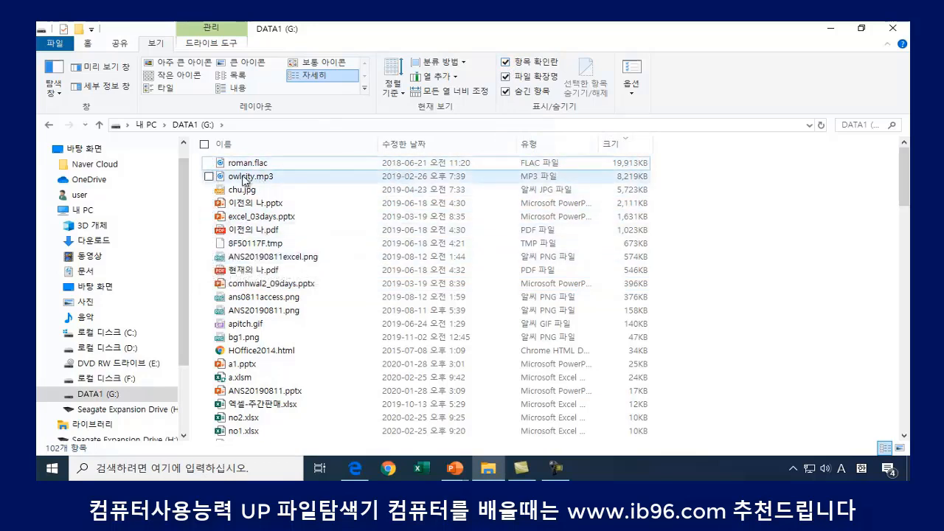
click(210, 177)
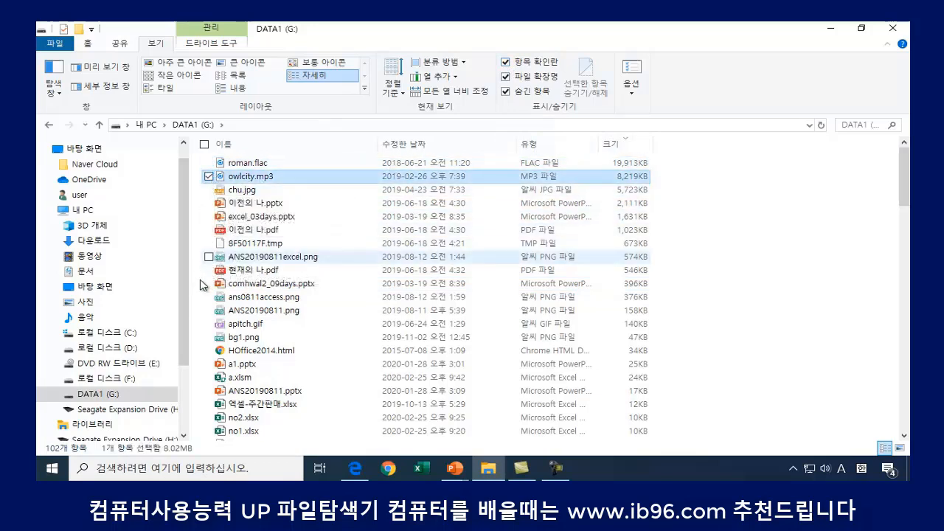
click(209, 230)
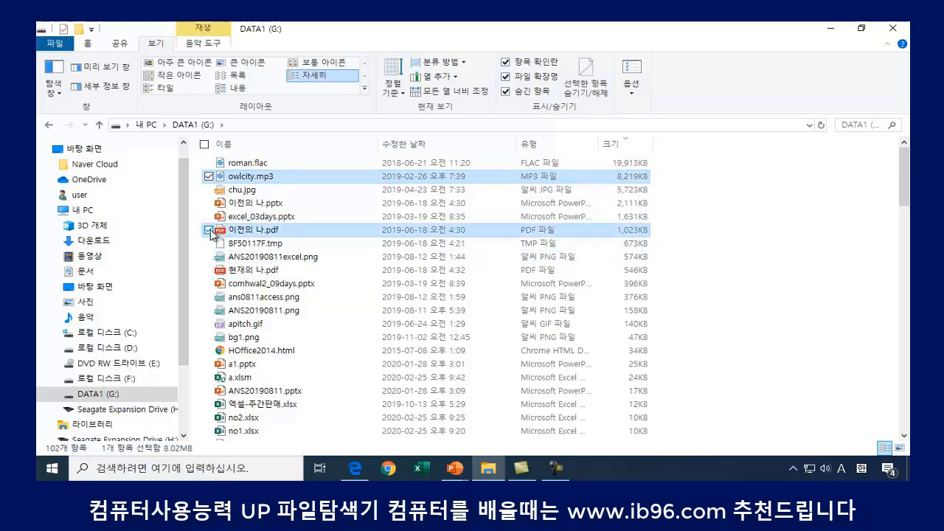
click(209, 284)
click(210, 311)
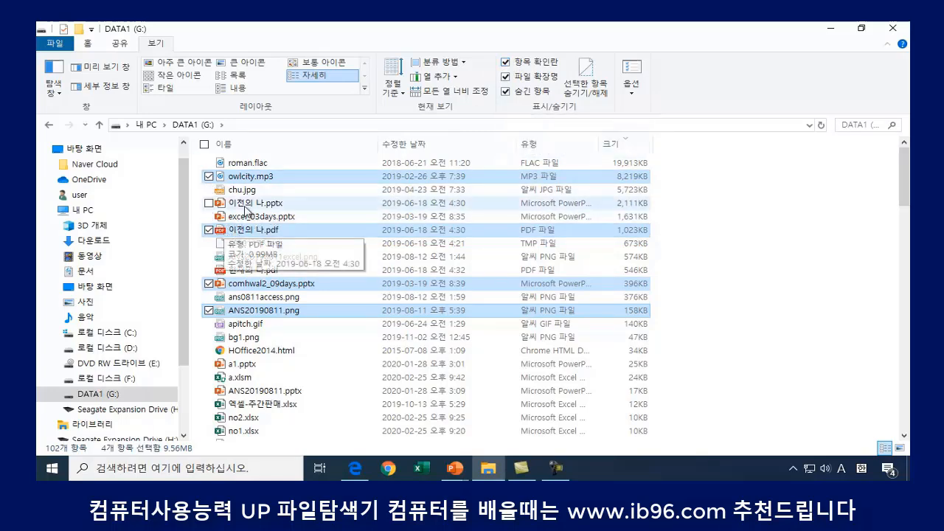
click(209, 351)
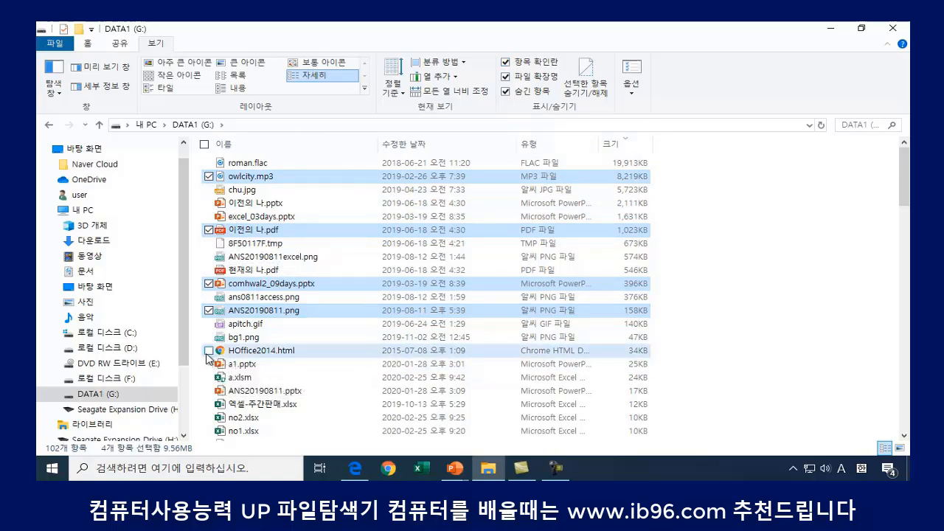
click(208, 391)
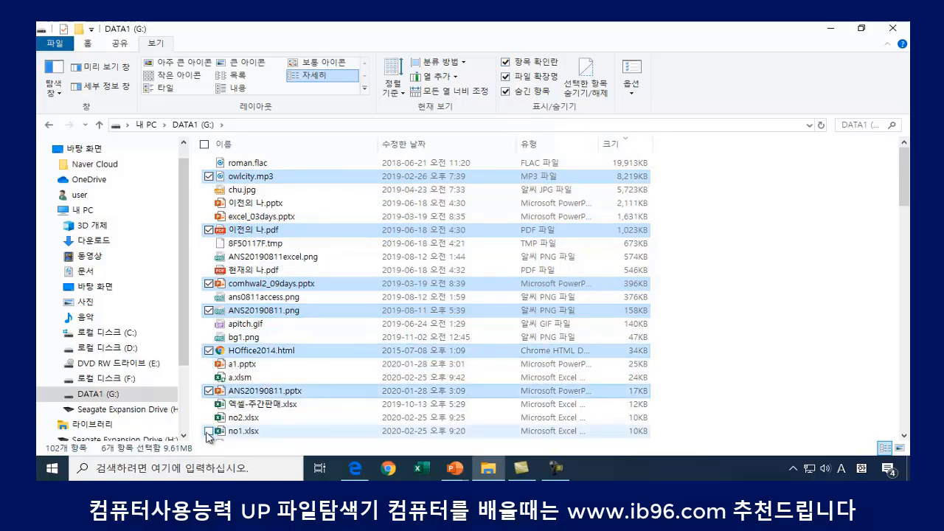
click(209, 430)
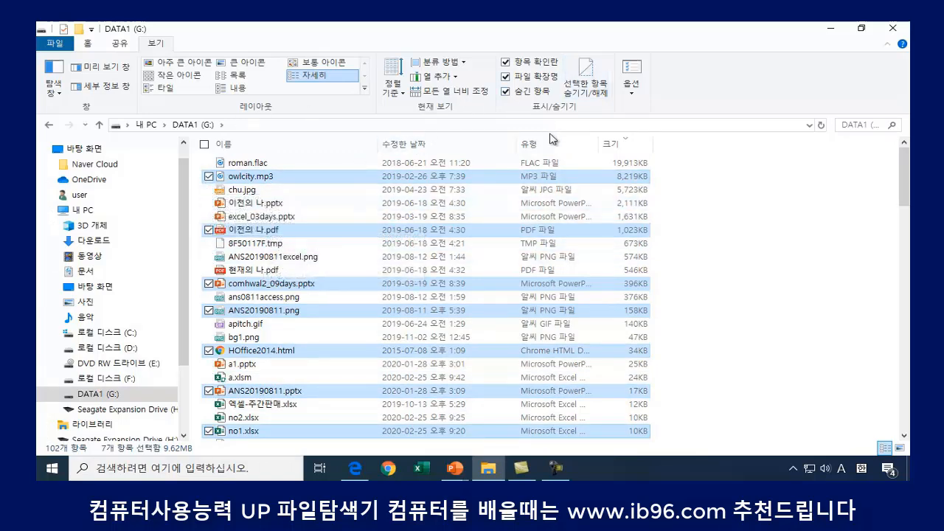
click(587, 84)
click(587, 86)
click(587, 87)
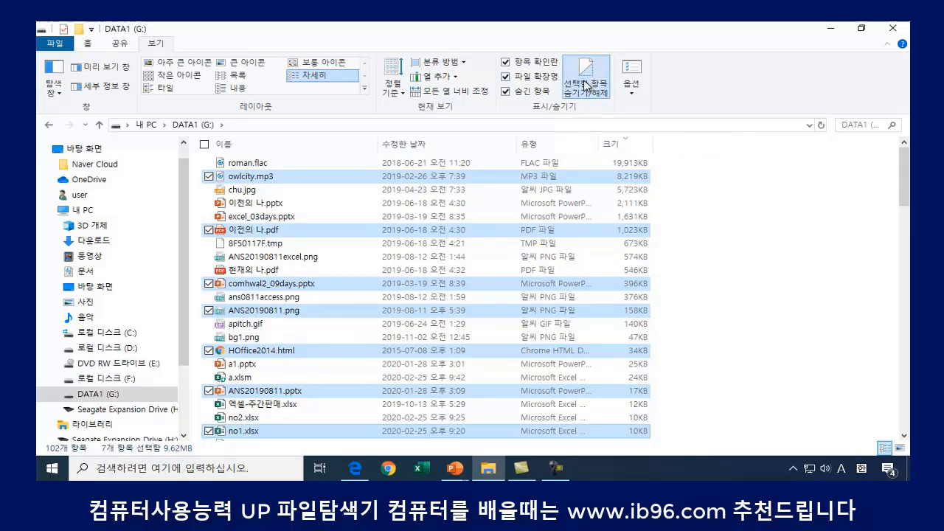
- Turn the 항목 확인란 display off, on and off again for the files on DATA1 (G:)
click(506, 62)
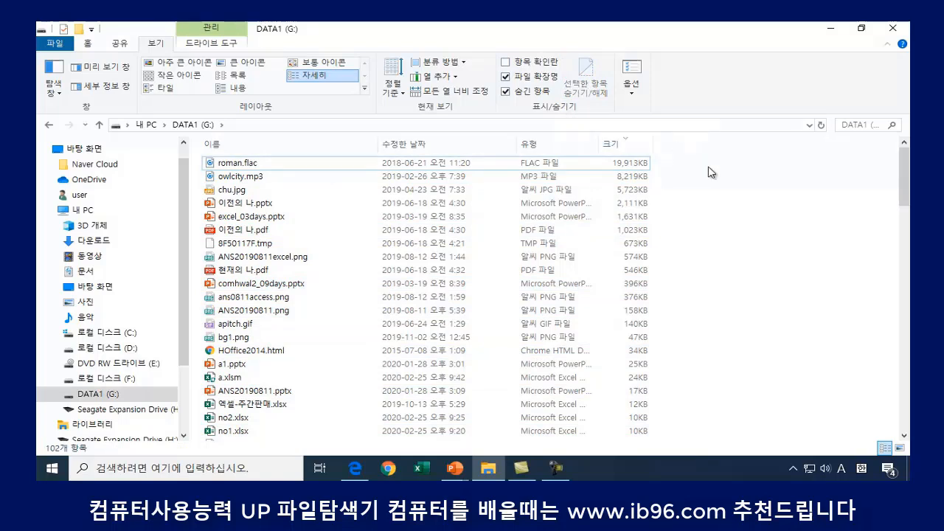
click(506, 62)
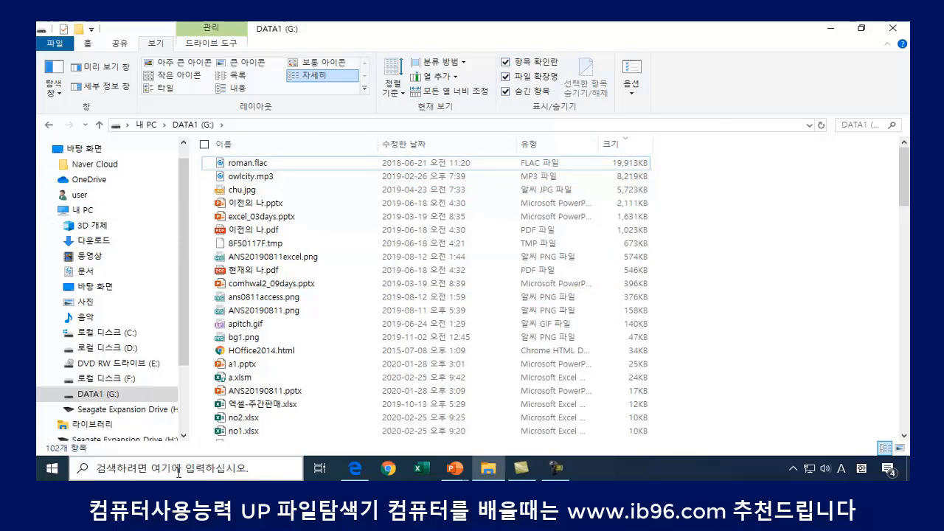
click(506, 64)
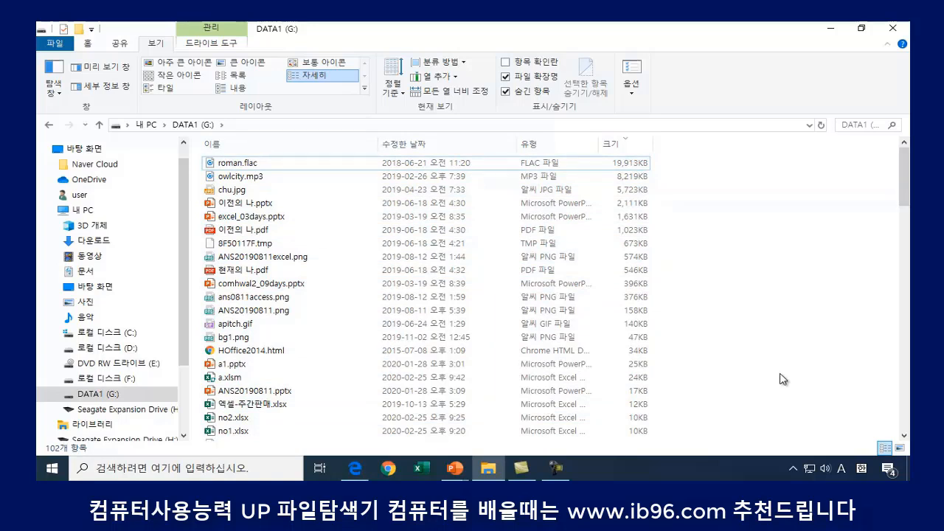
- Select the continuous range of files from roman.flac to jumsu.txt on DATA1 (G:), and clear the selection
click(236, 165)
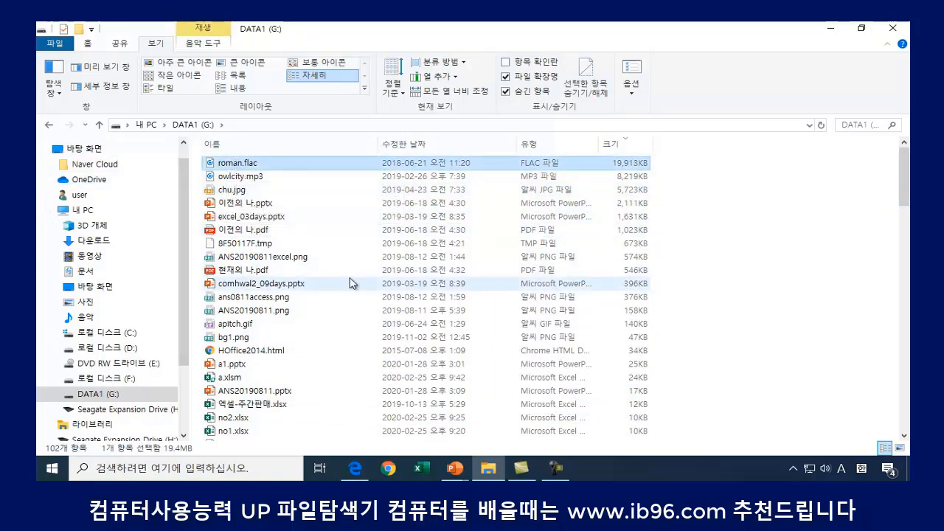
scroll(352, 284, down, 18)
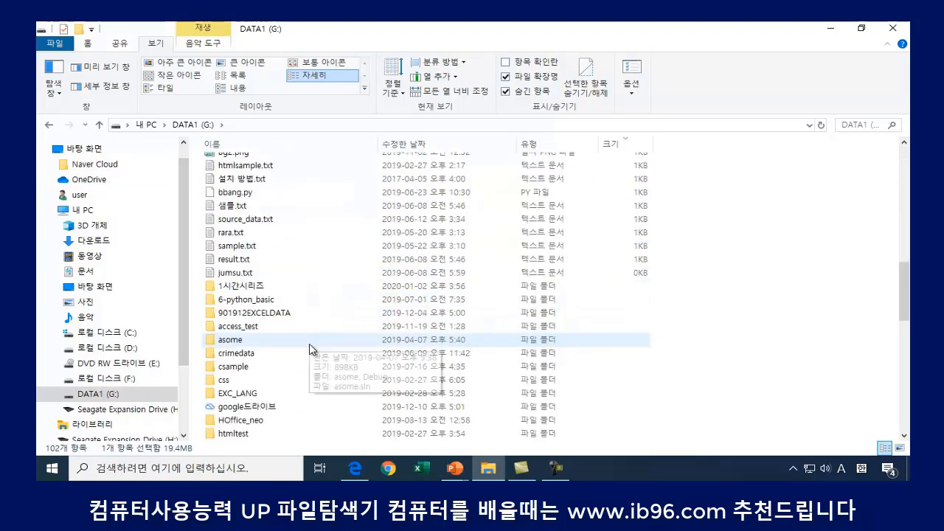
scroll(292, 375, down, 6)
scroll(258, 400, up, 12)
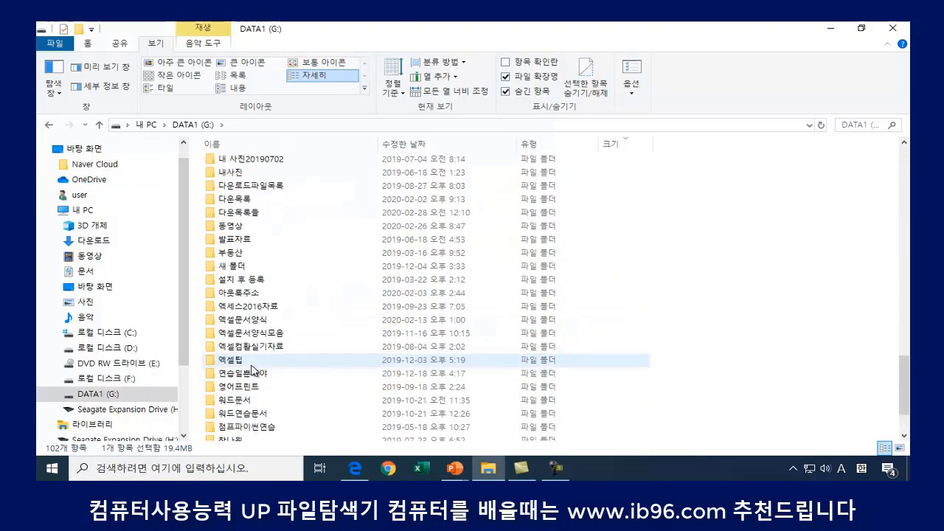
scroll(253, 367, down, 3)
scroll(243, 325, up, 8)
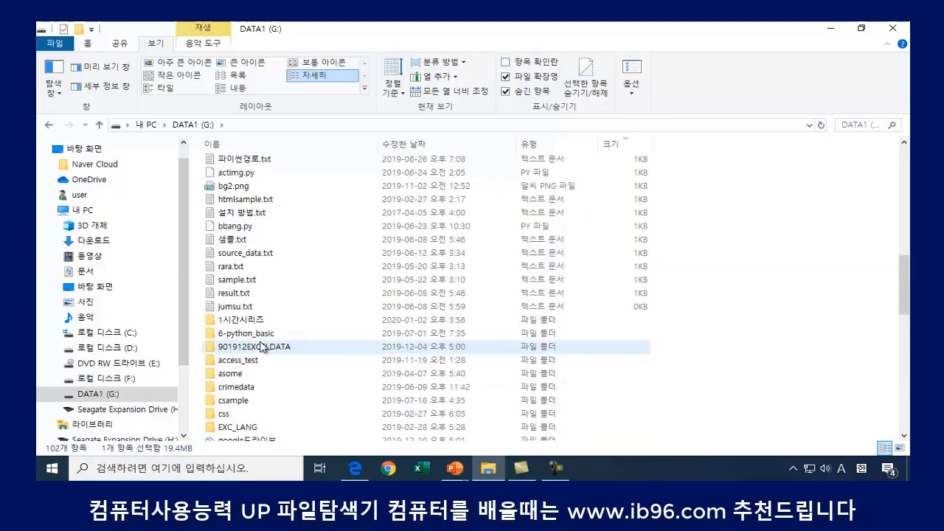
shift+click(237, 309)
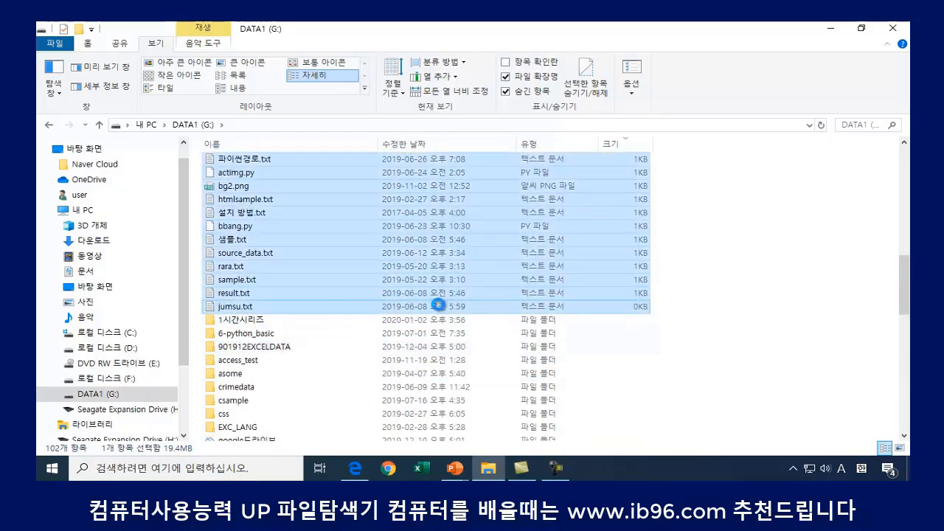
scroll(439, 304, up, 13)
scroll(410, 295, up, 1)
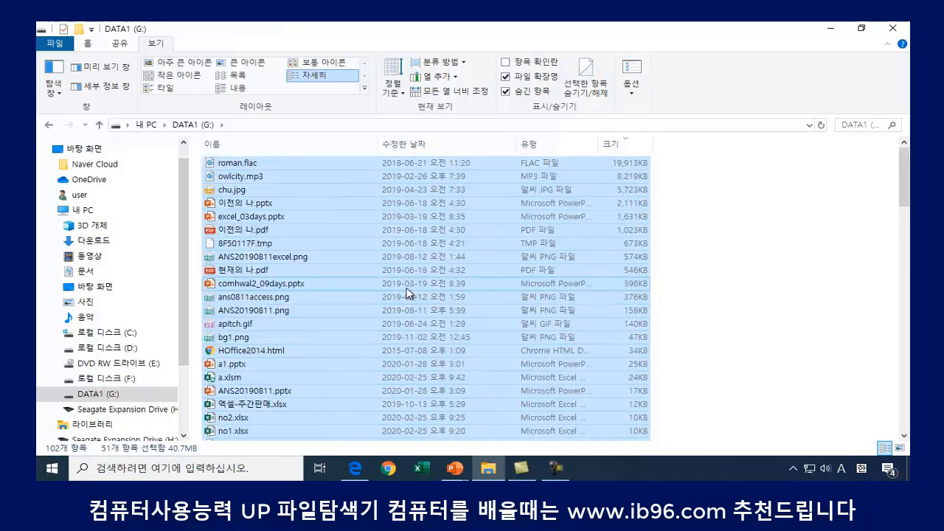
click(745, 248)
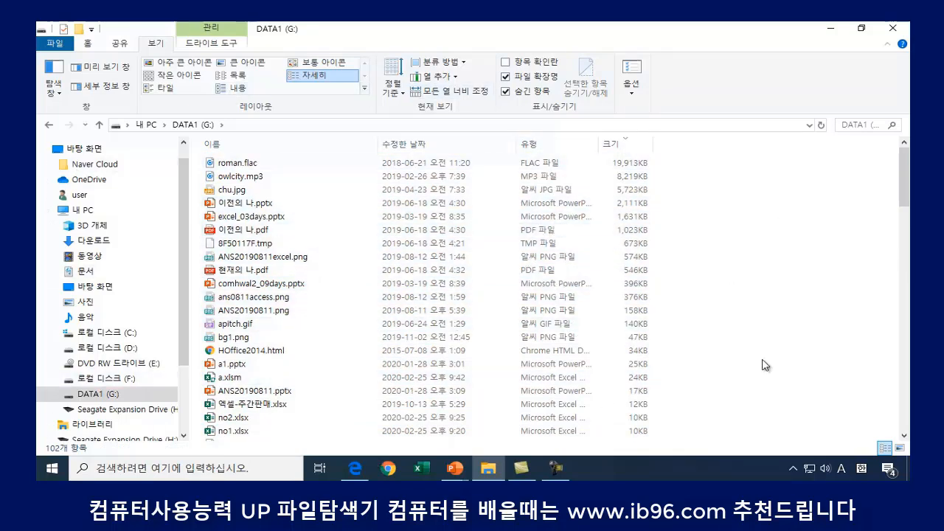
- Select everything on DATA1 (G:), exclude the folders 1시간시리즈, 6-python_basic and 901912EXCELDATA, and clear the selection
key(ctrl+a)
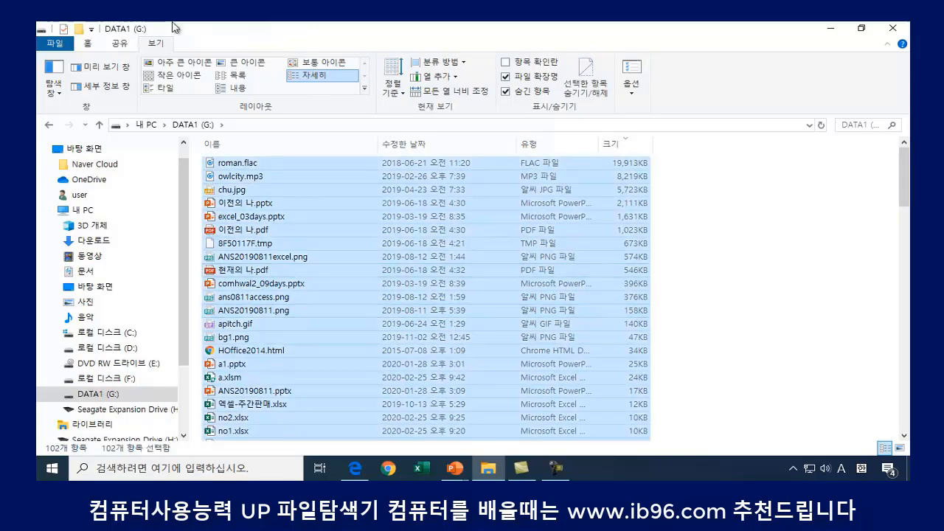
scroll(273, 166, down, 6)
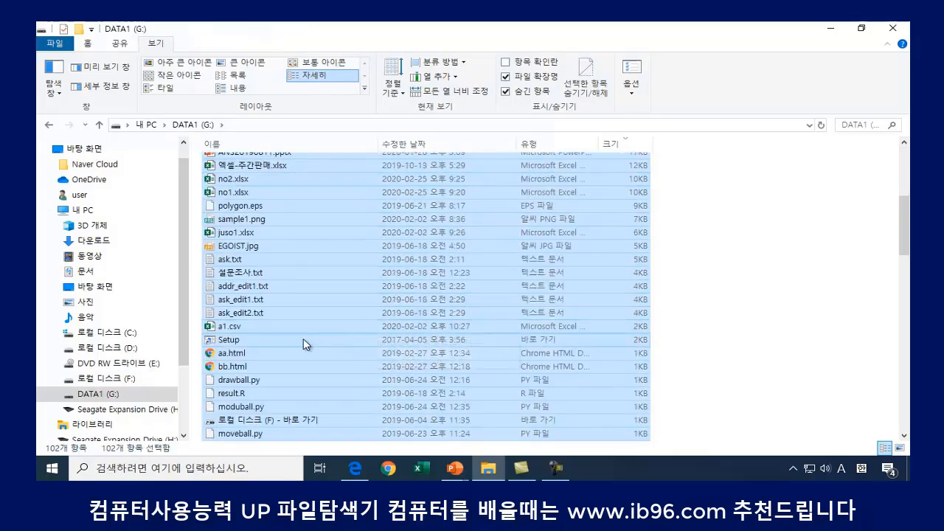
scroll(303, 339, down, 12)
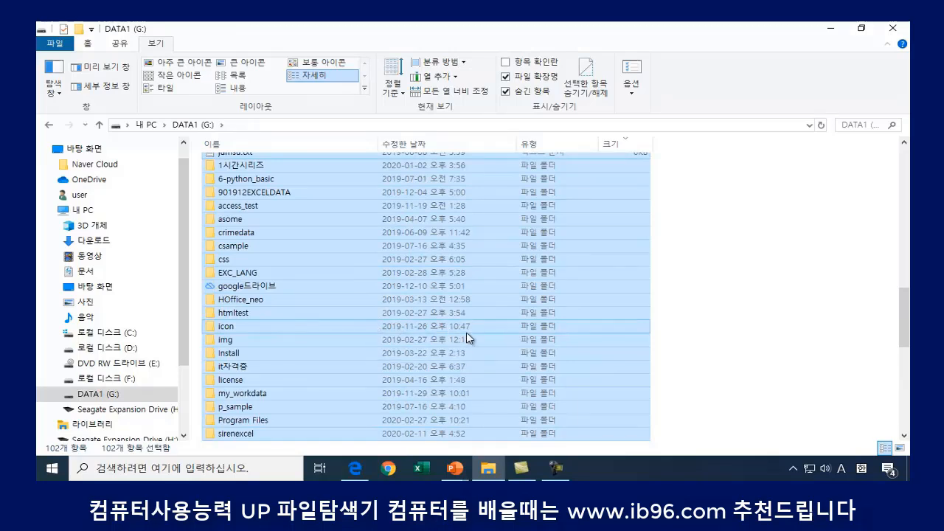
scroll(542, 251, up, 2)
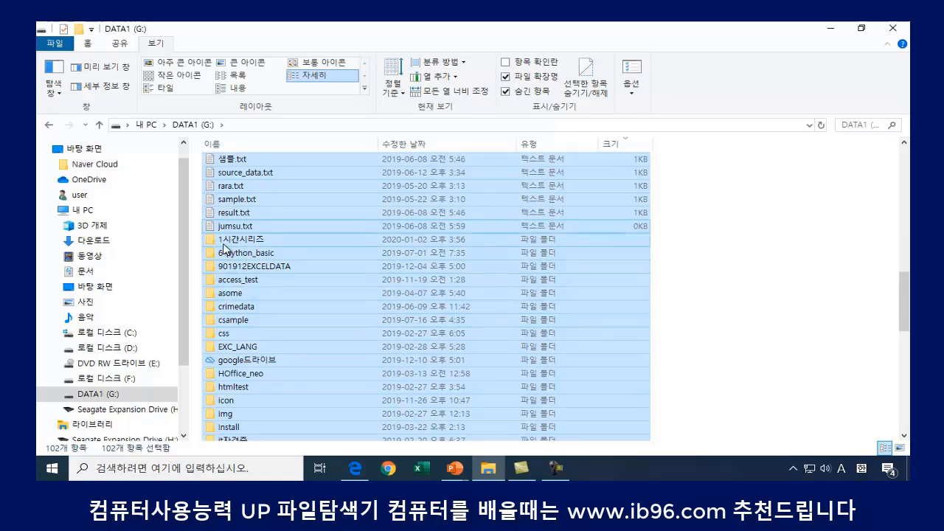
mouse_move(224, 249)
ctrl+click(211, 242)
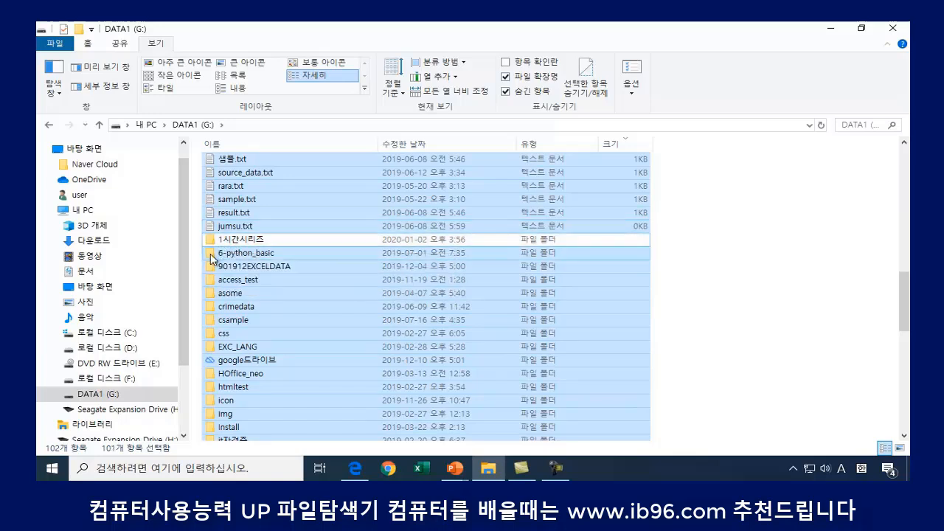
ctrl+click(211, 253)
ctrl+click(213, 267)
ctrl+click(215, 285)
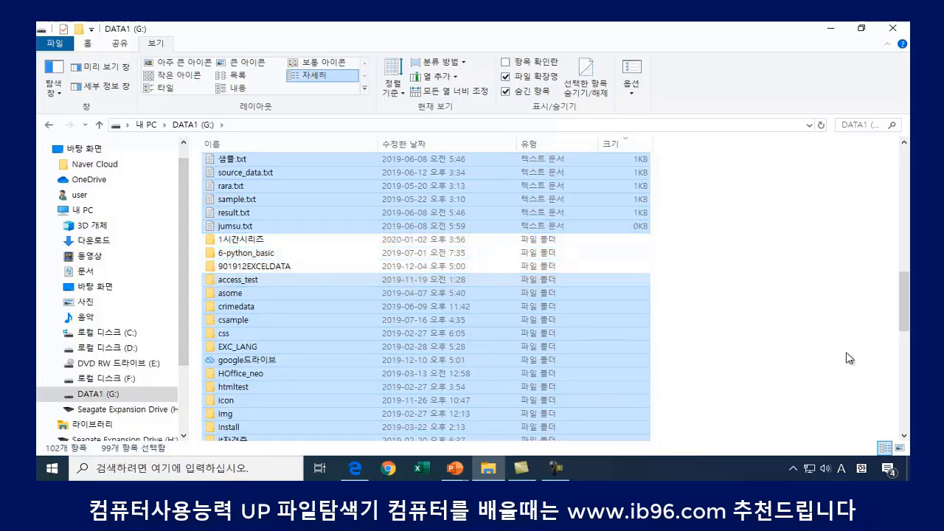
click(742, 320)
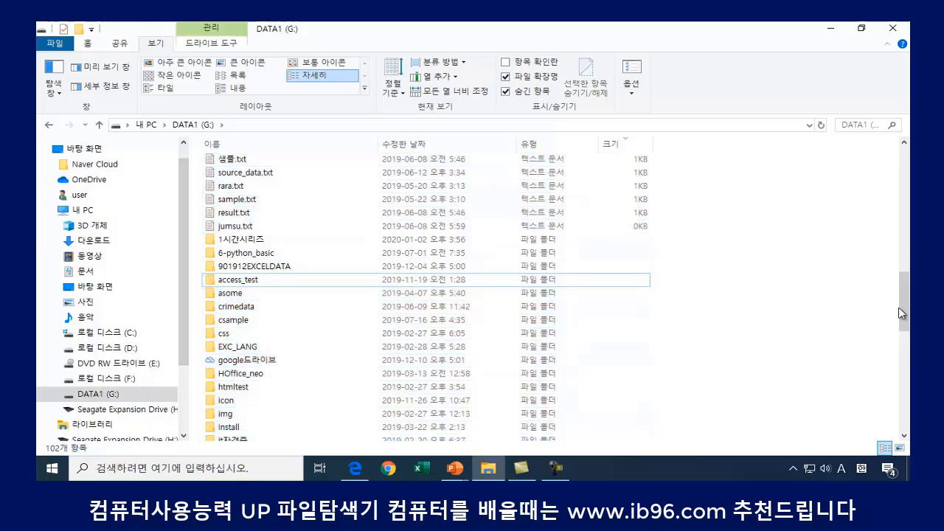
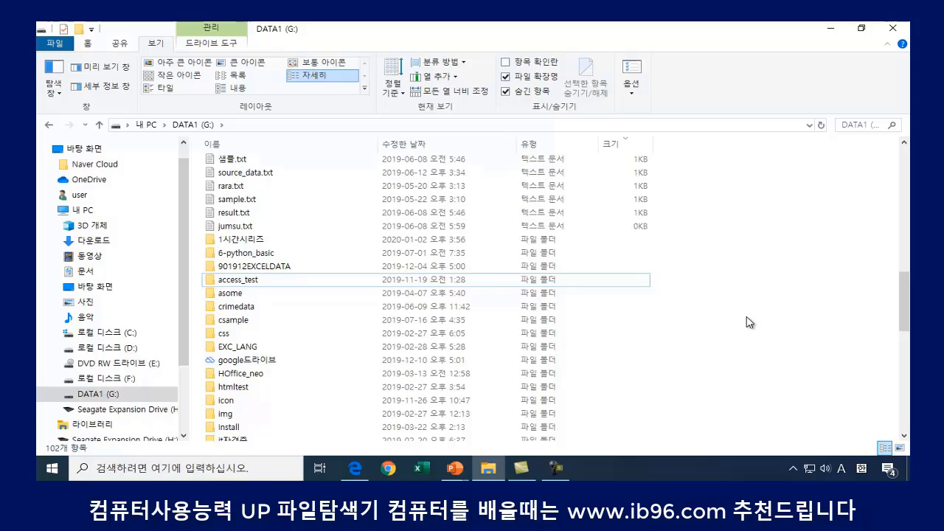
- Create a new folder named 샘플 on drive DATA1 (G:)
click(87, 43)
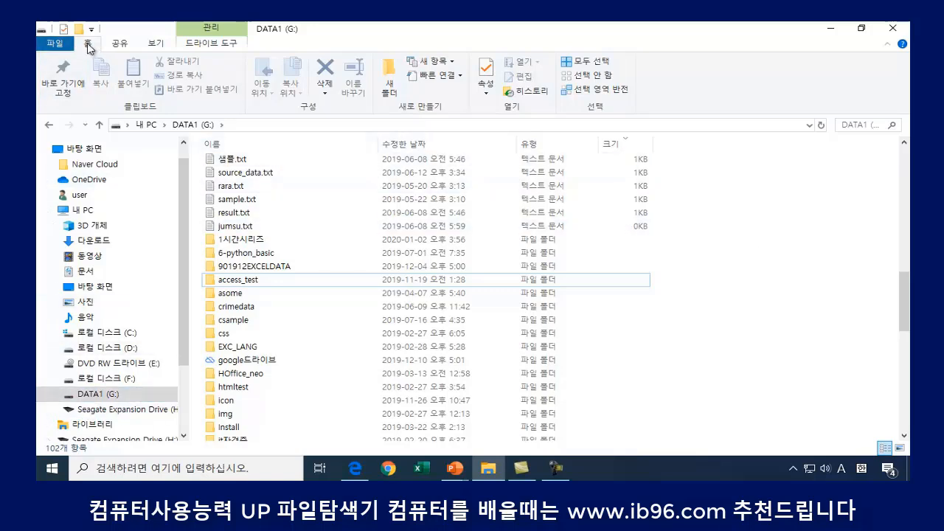
click(393, 77)
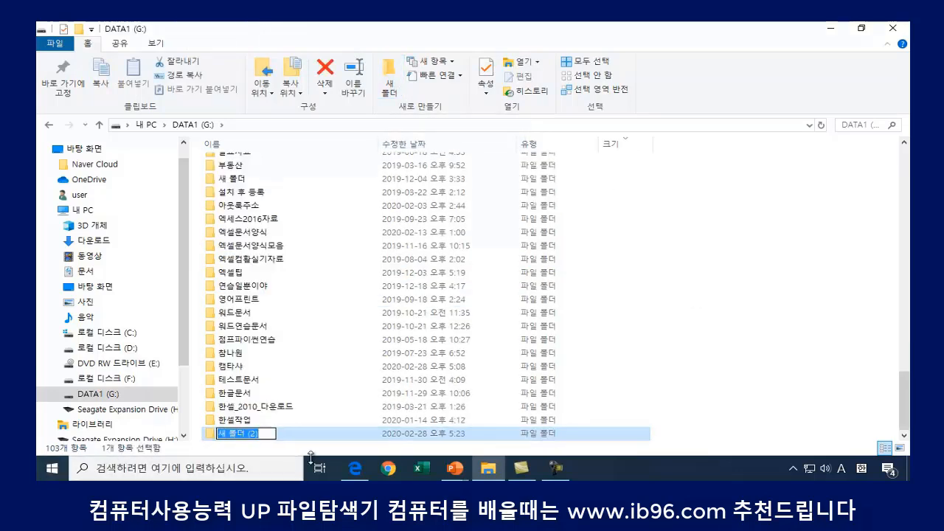
text(ㅌ)
key(BackSpace)
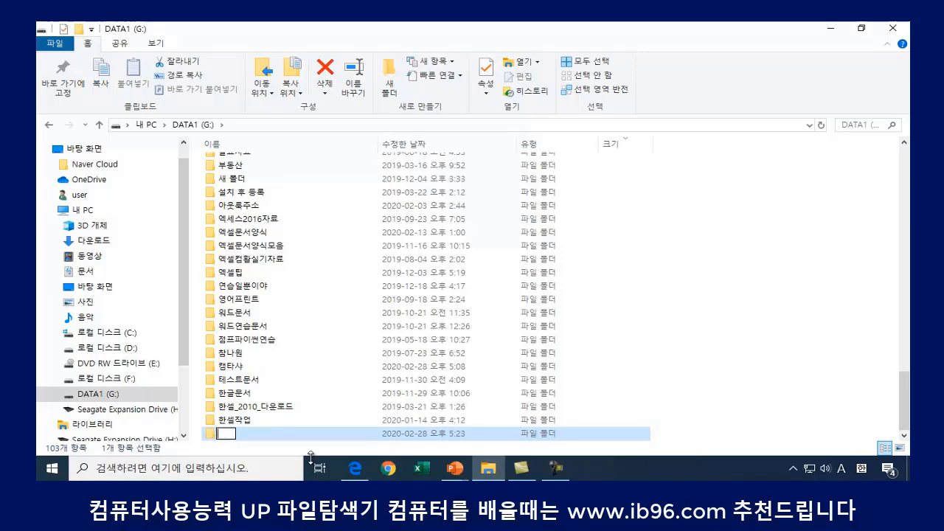
key(Hangul)
text(샘프)
key(Return)
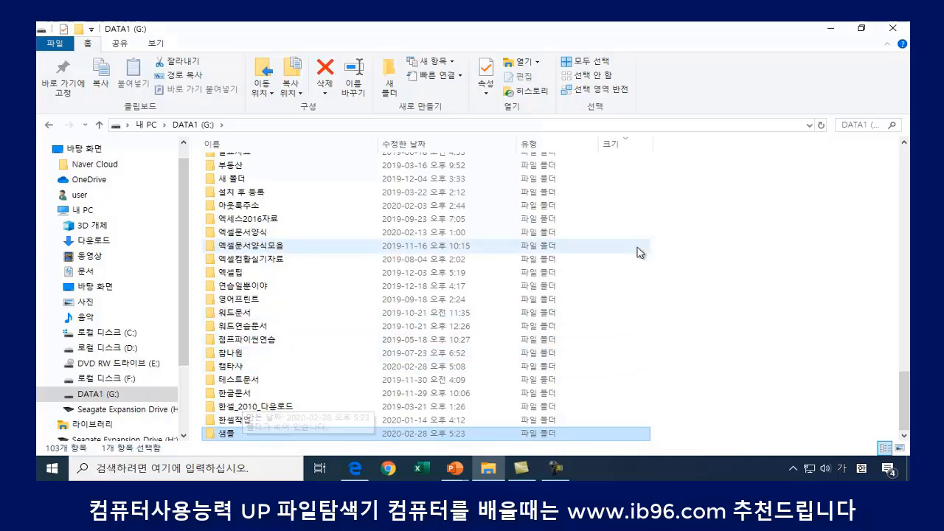
- Create a new folder named 샘플연습 on drive DATA1 (G:)
click(686, 225)
right_click(669, 223)
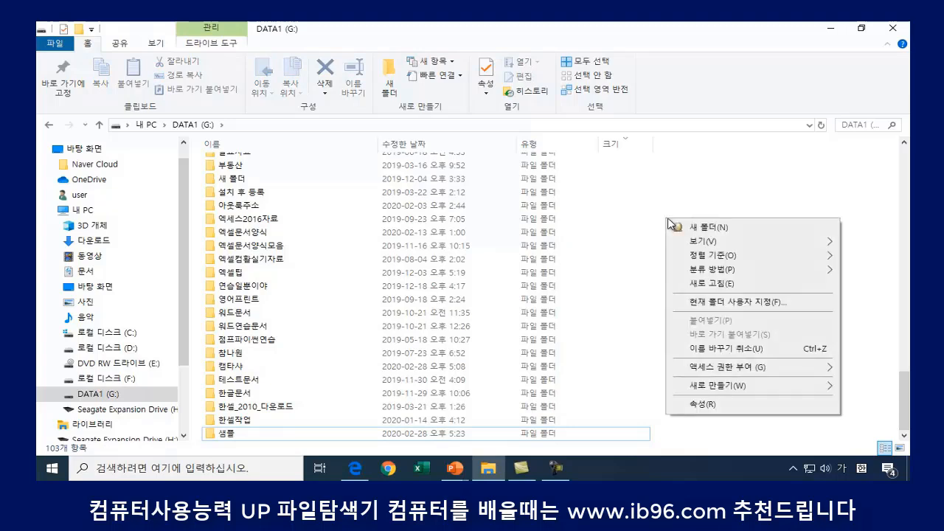
click(708, 227)
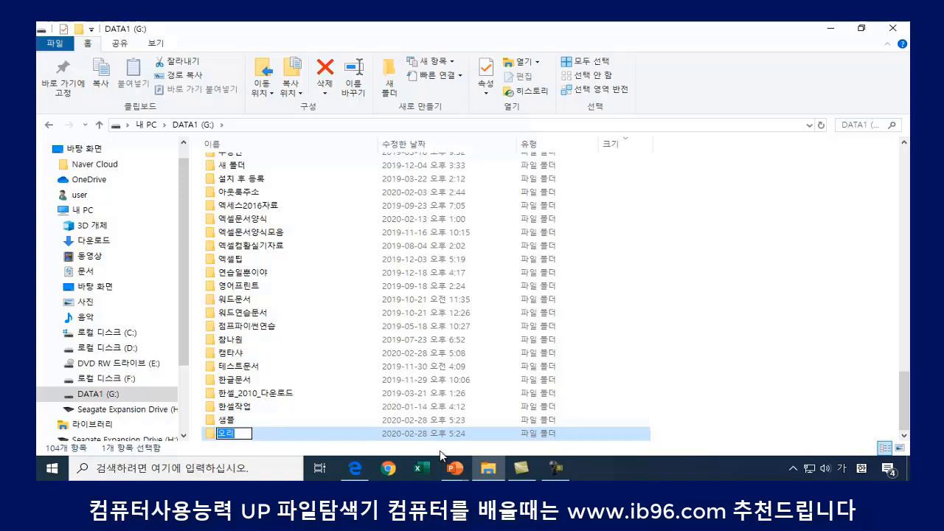
text(샘프연스)
key(Return)
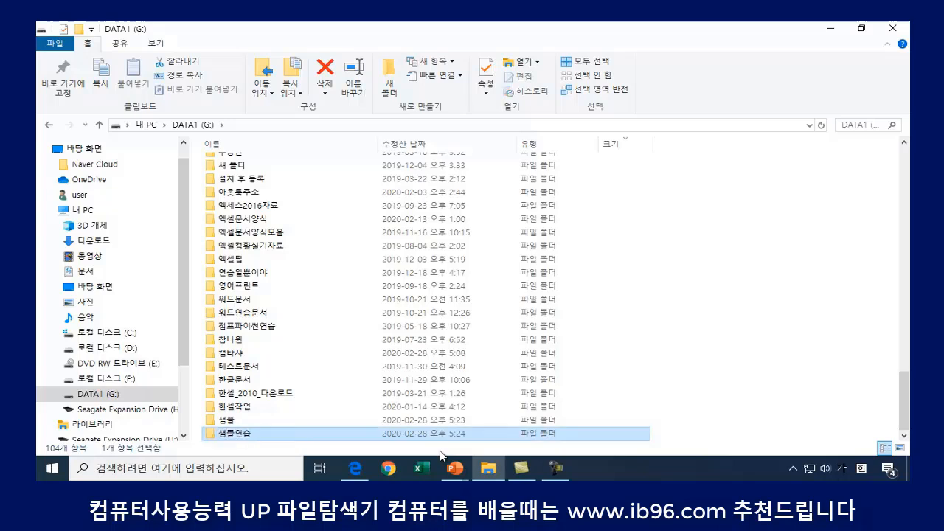
click(610, 372)
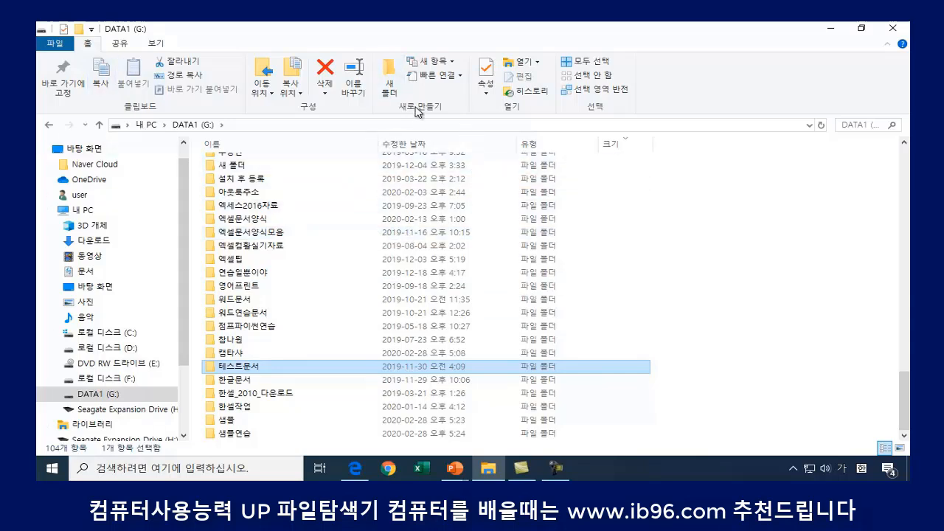
- Clear the selection and create another new folder named 샘플작업 on DATA1 (G:)
click(770, 320)
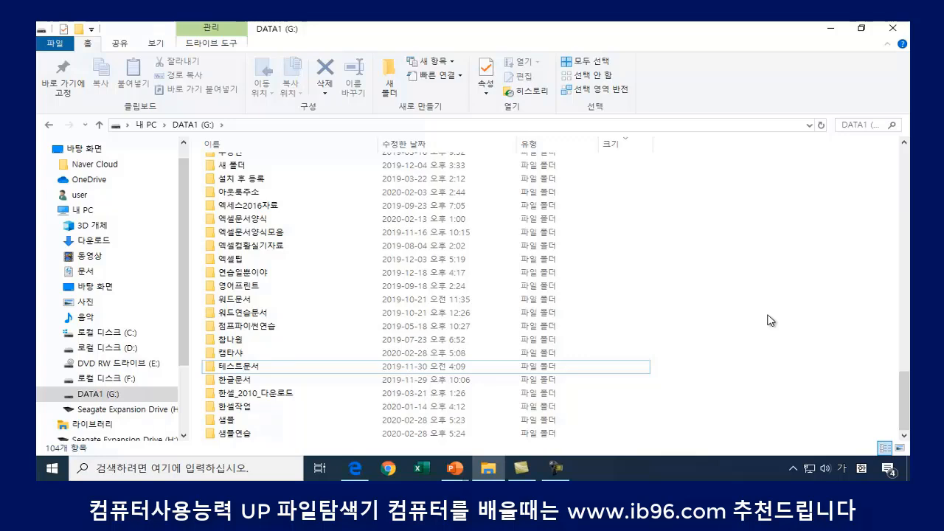
key(ctrl+shift+n)
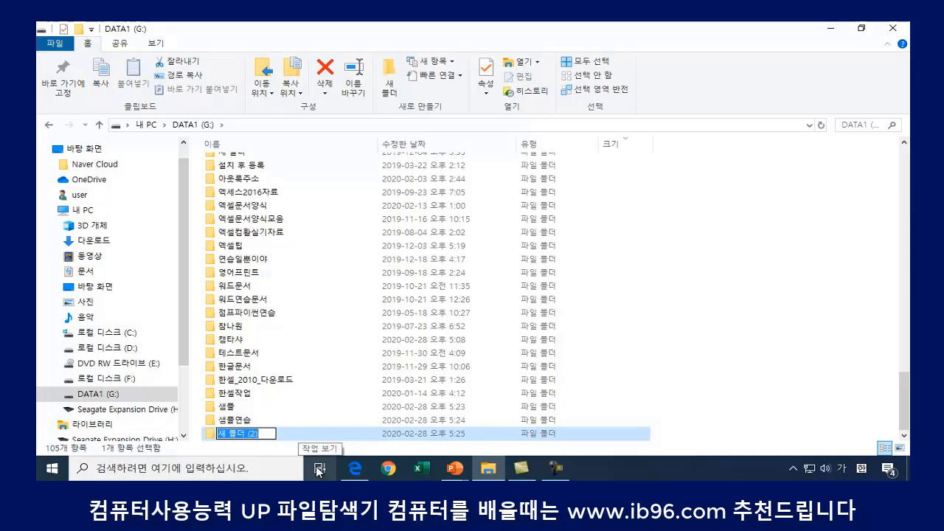
text(샘플)
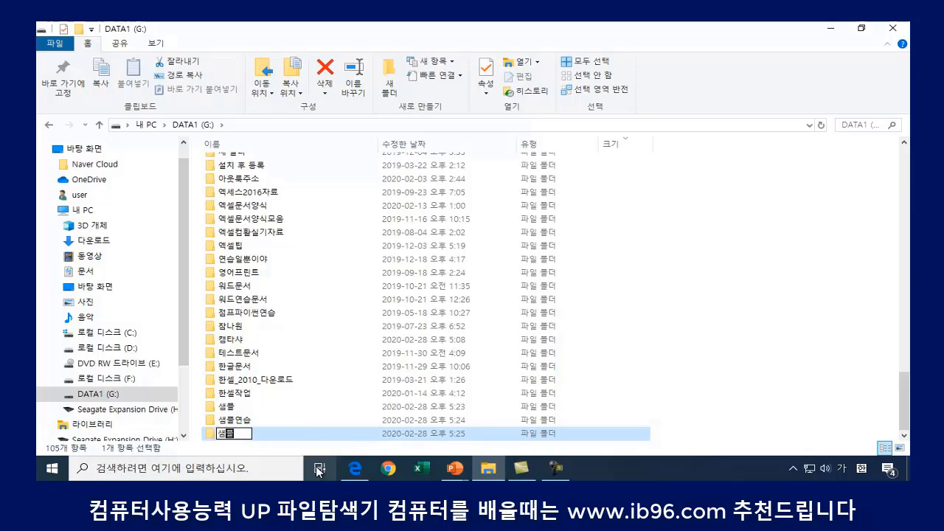
text(작업)
key(Return)
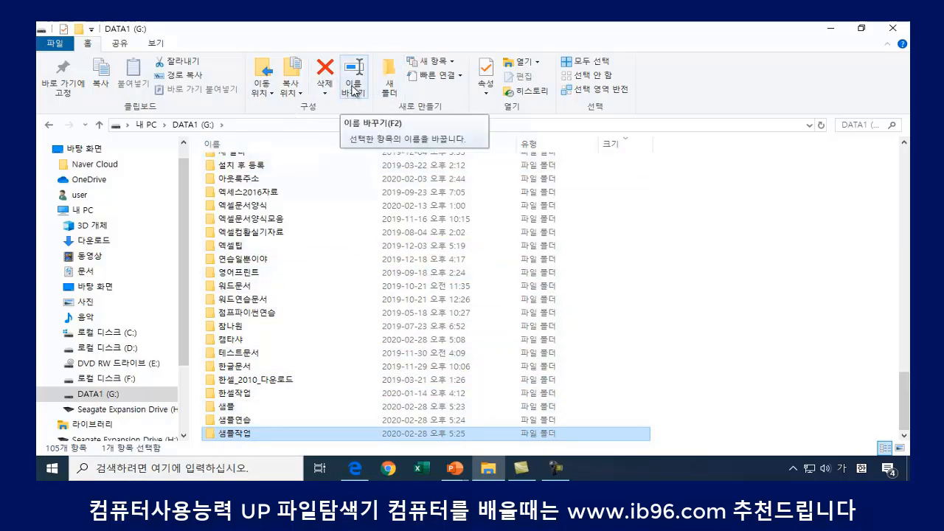
- Rename the 샘플작업 folder as 연습
click(354, 89)
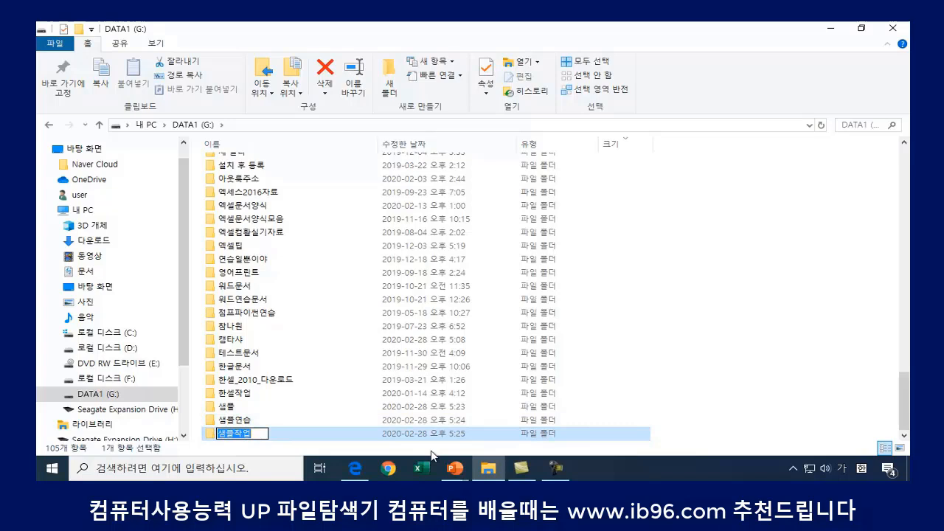
text(연습)
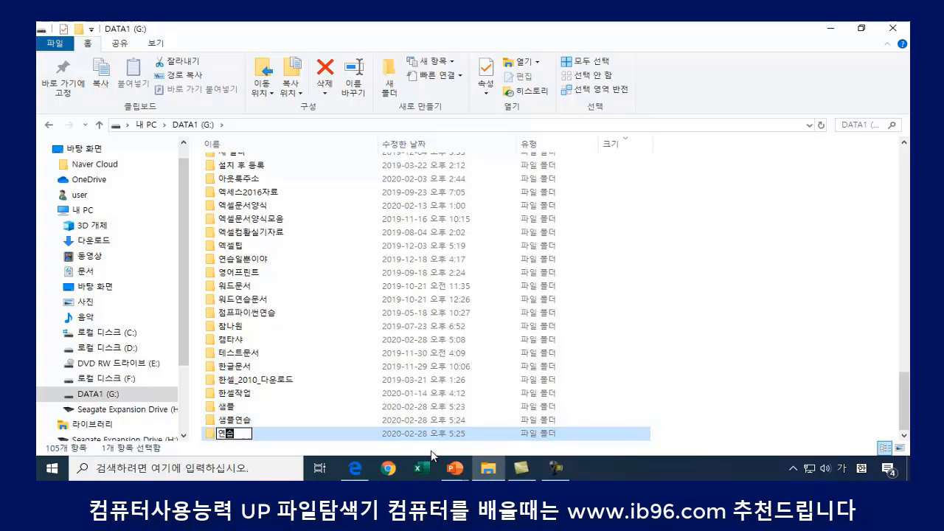
key(Return)
key(Return)
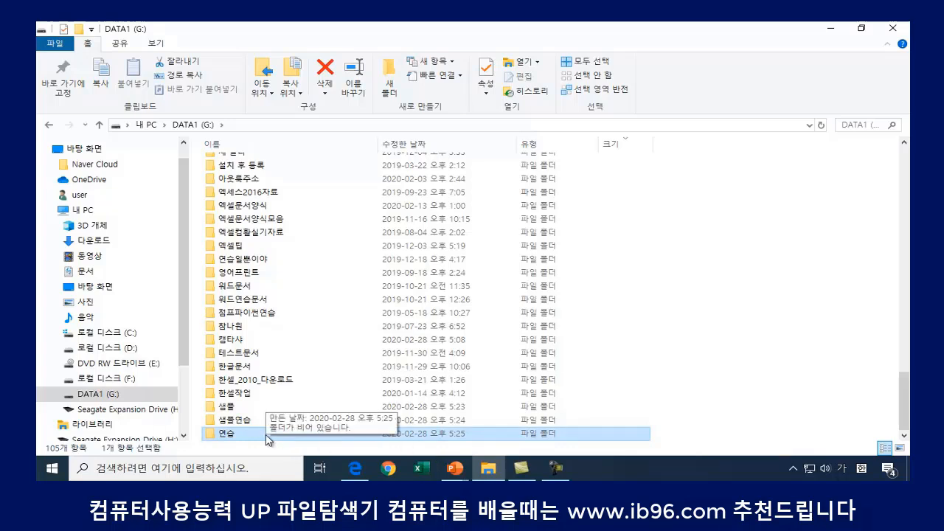
- Rename the 연습 folder as 진짜연습
double_click(244, 434)
right_click(244, 434)
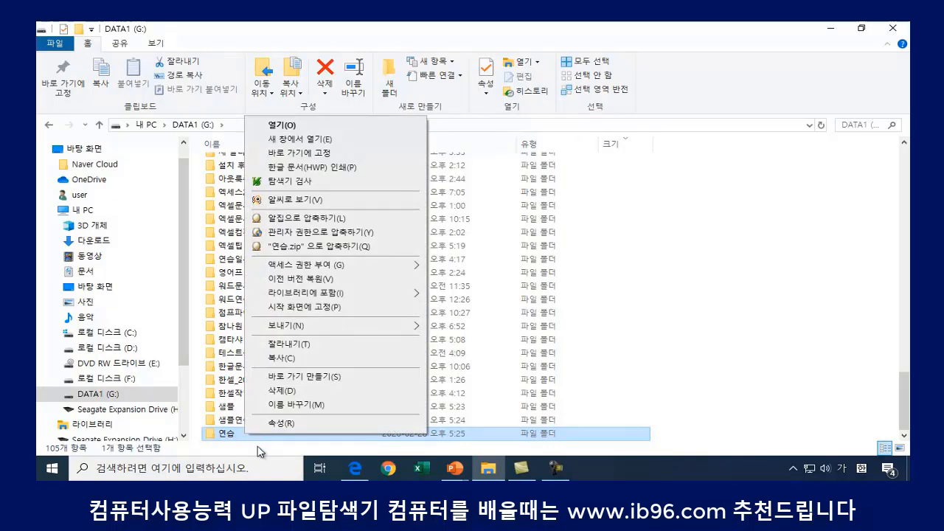
click(315, 407)
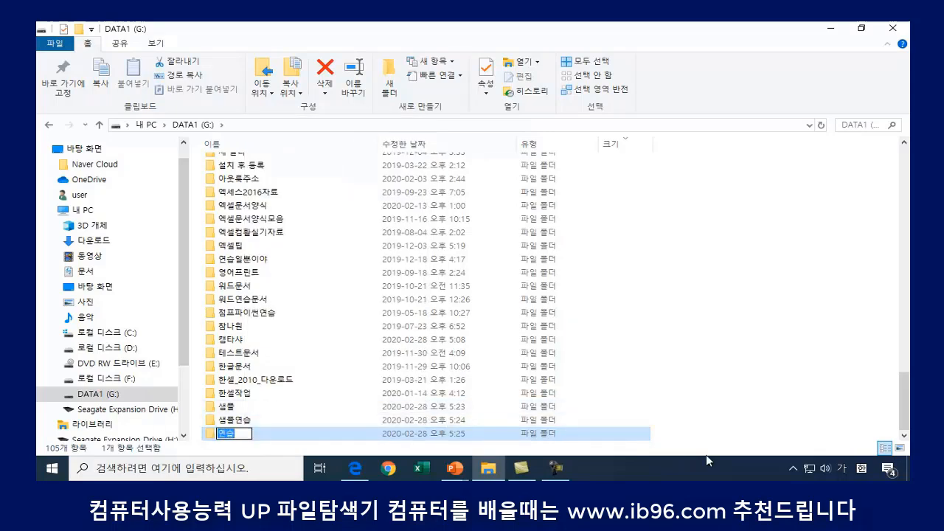
text(진짜연습)
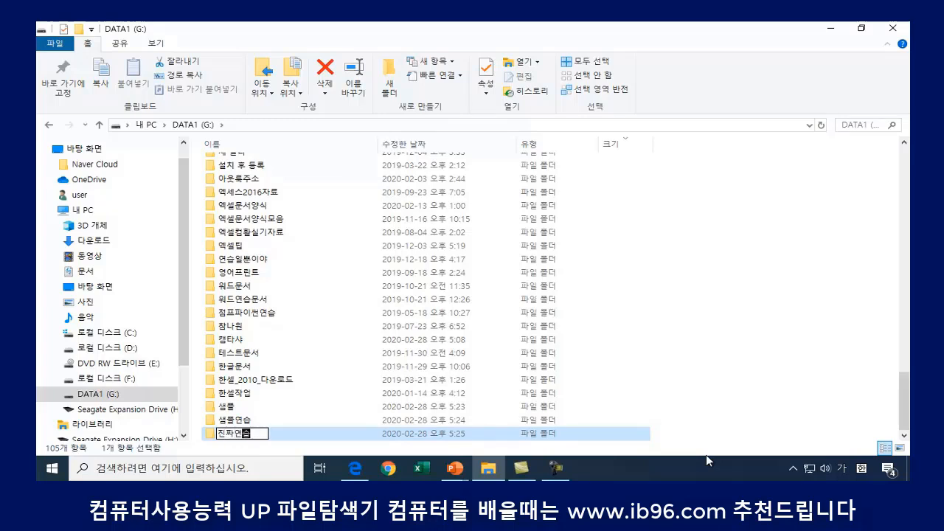
key(Return)
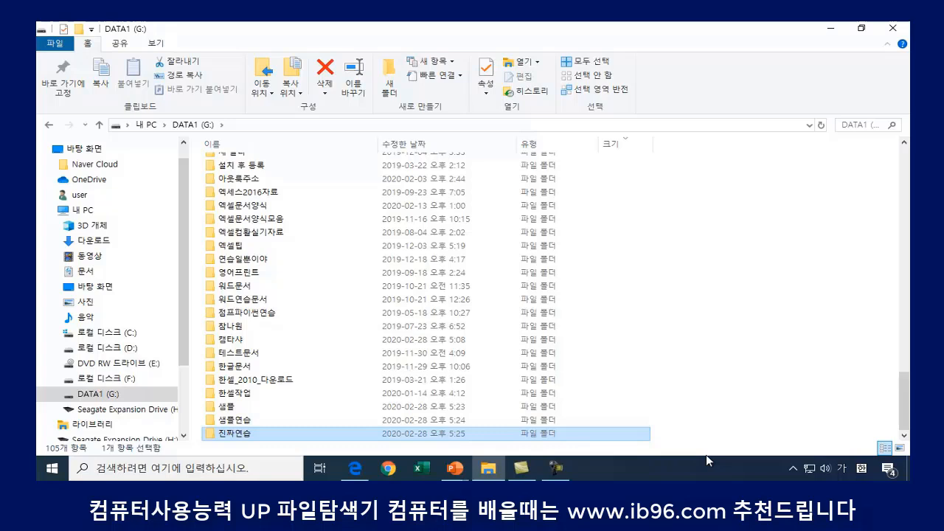
- Rename the 진짜연습 folder as 연습☆실전, inserting the ☆ special character, and clear the selection
key(F2)
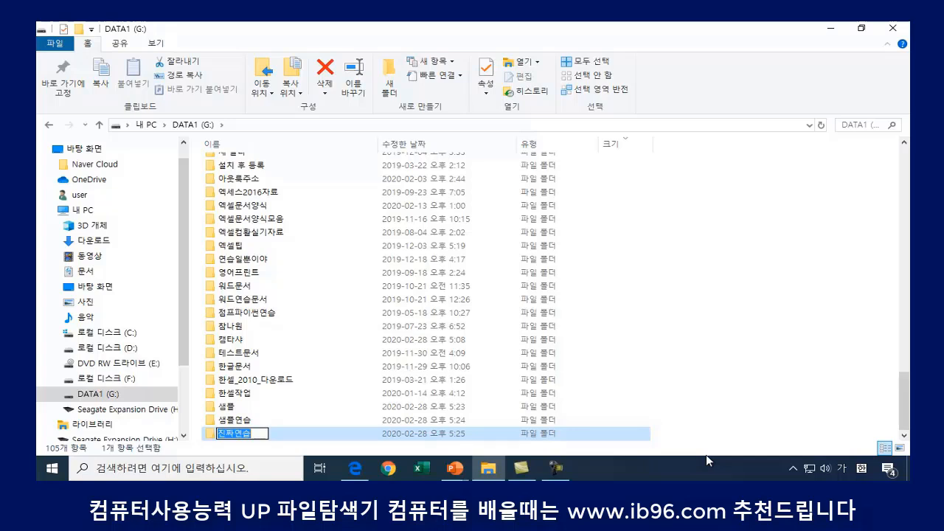
text(연습)
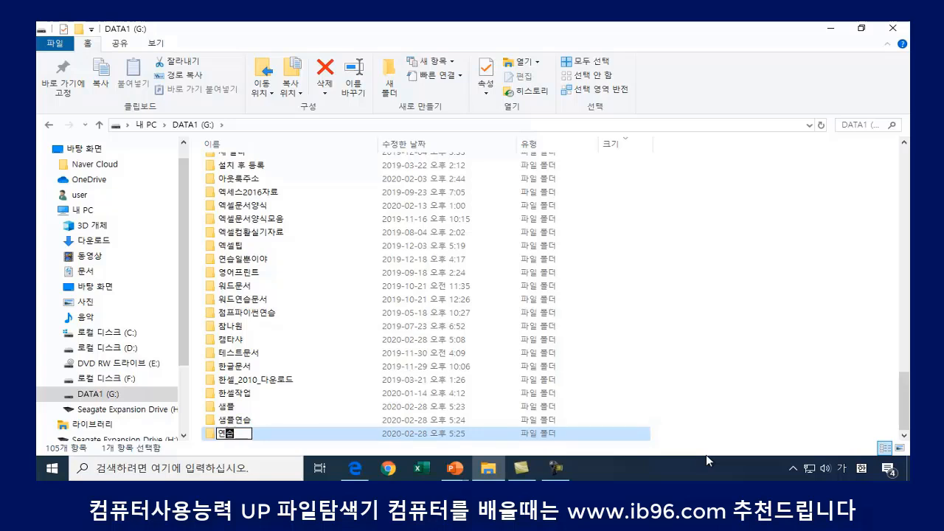
text(ㅁ)
key(Hangul_Hanja)
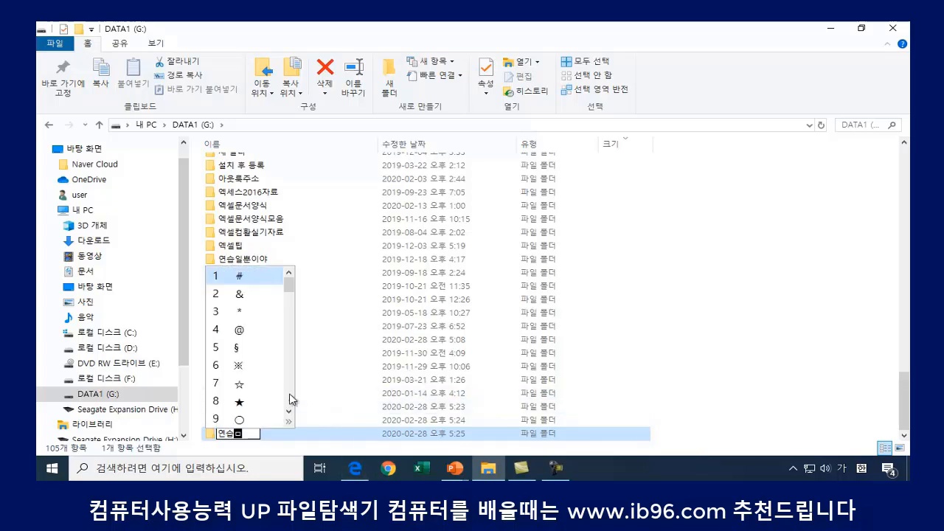
click(239, 385)
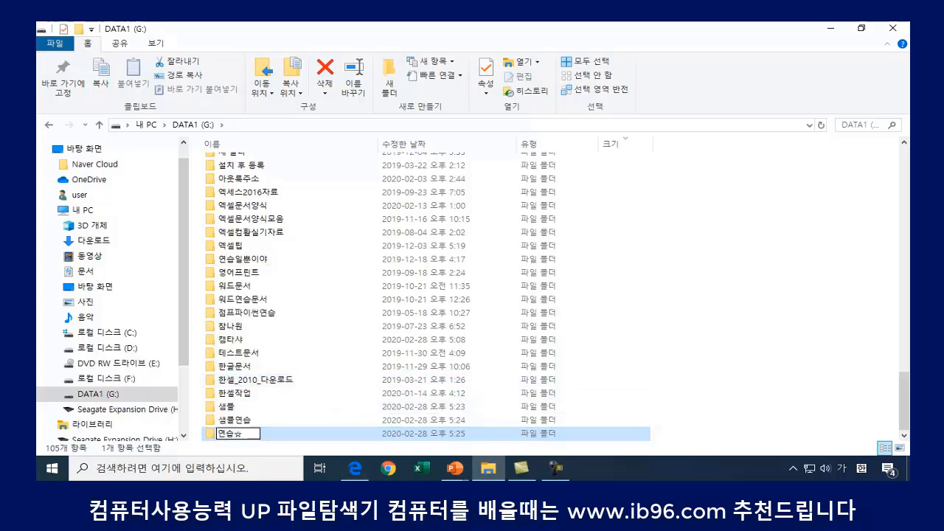
text(실전)
key(Return)
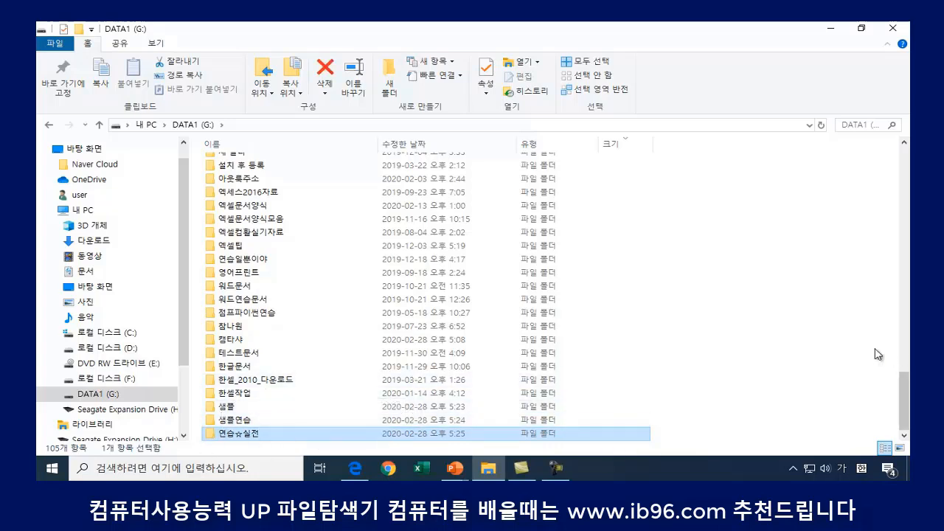
click(784, 328)
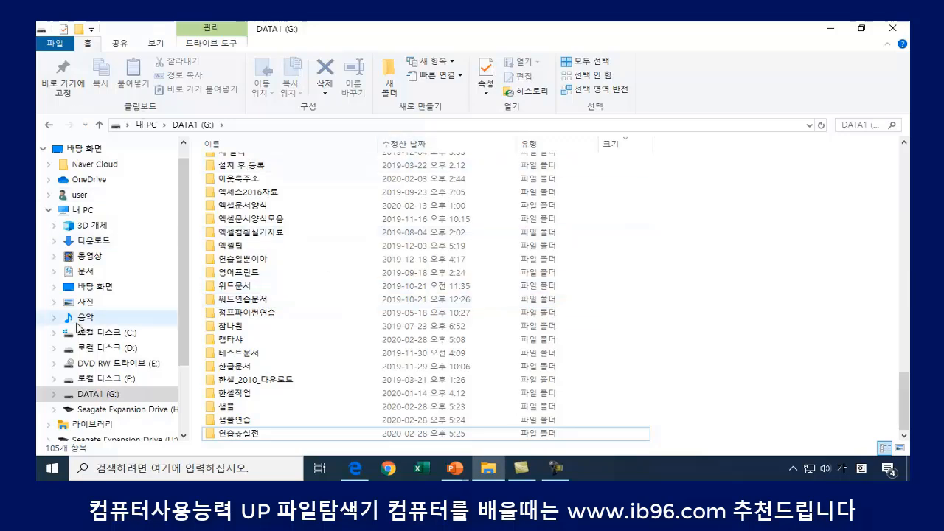
- View the contents of the 다운목록 folder on DATA1 (G:) and return to the drive's file list
click(110, 394)
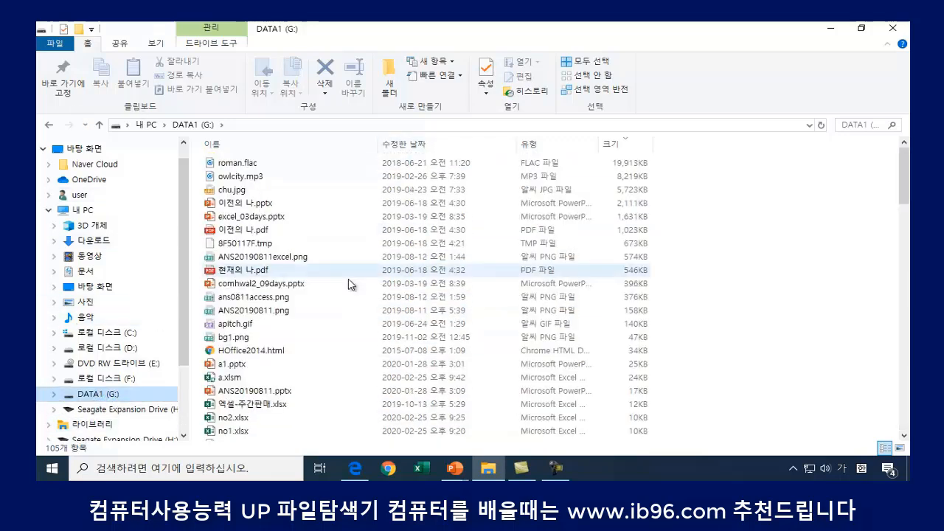
scroll(280, 305, down, 18)
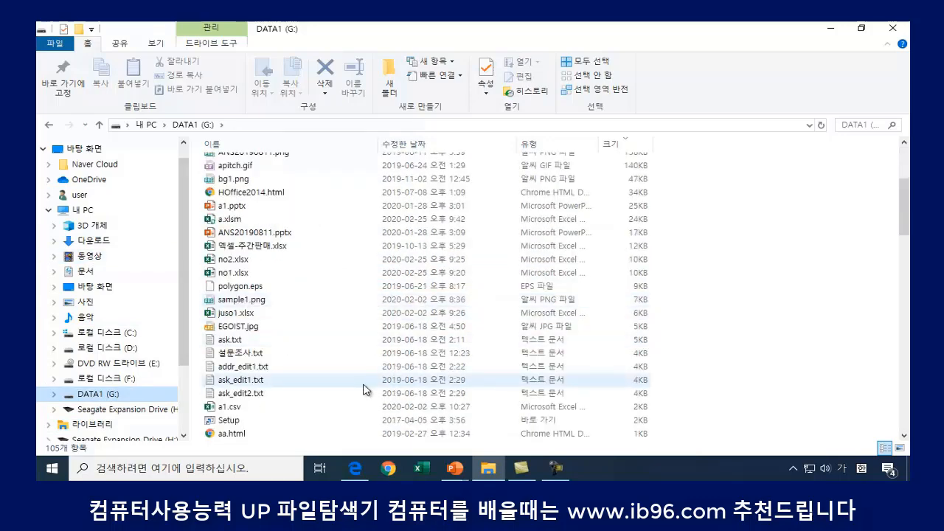
scroll(325, 347, down, 4)
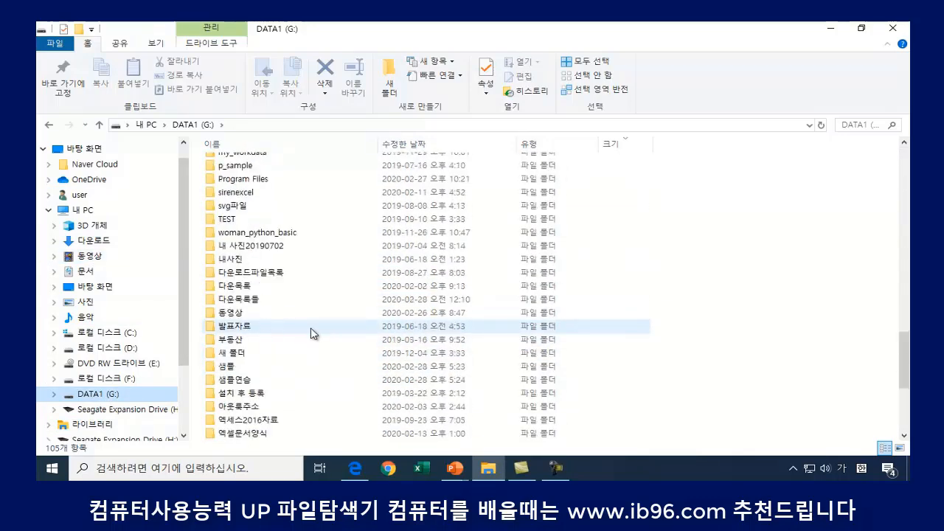
click(288, 285)
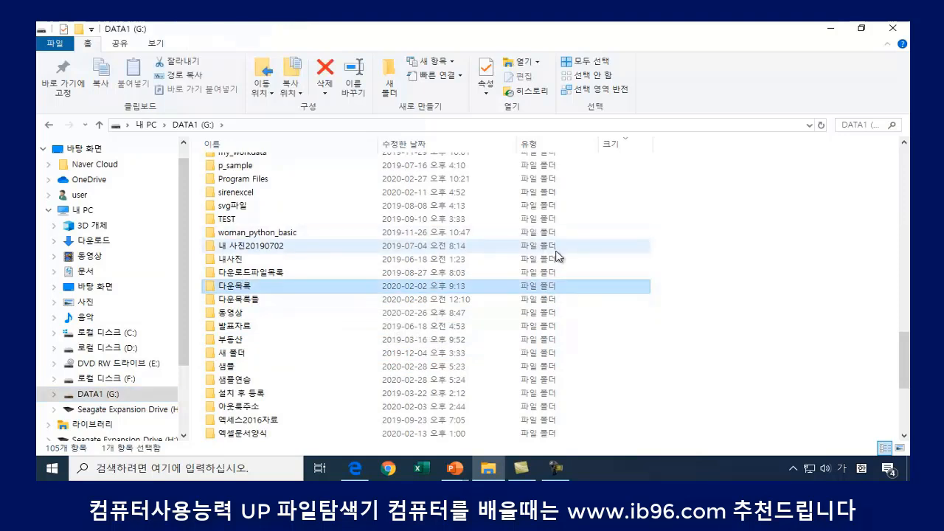
double_click(230, 288)
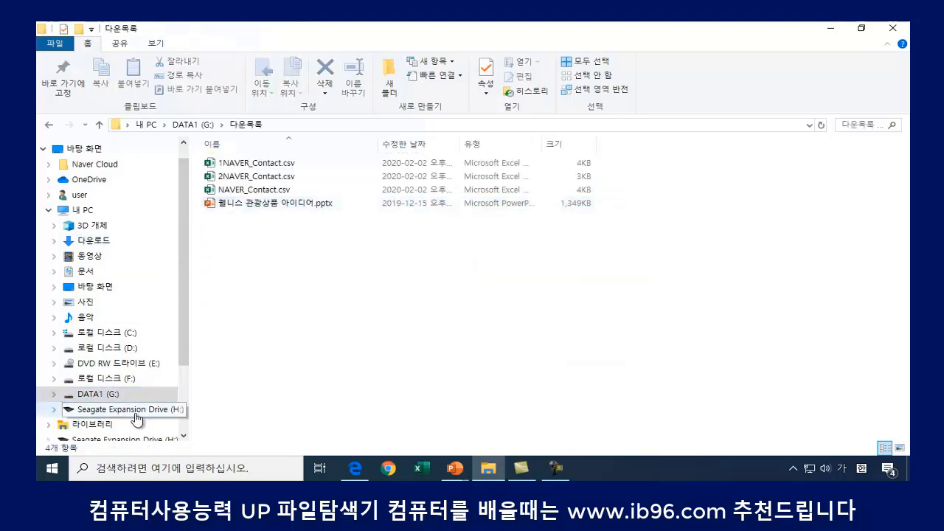
click(194, 125)
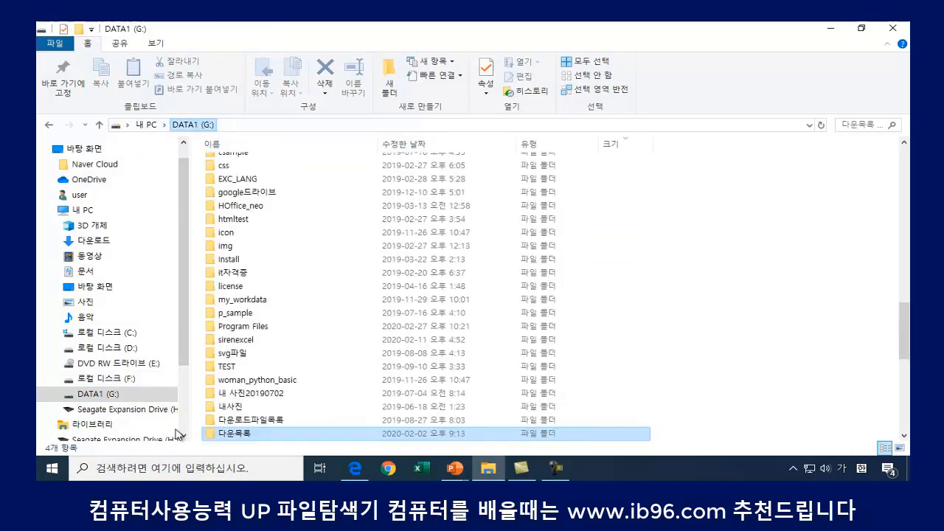
- Open the 다운목록들 folder on DATA1 (G:)
scroll(268, 401, down, 2)
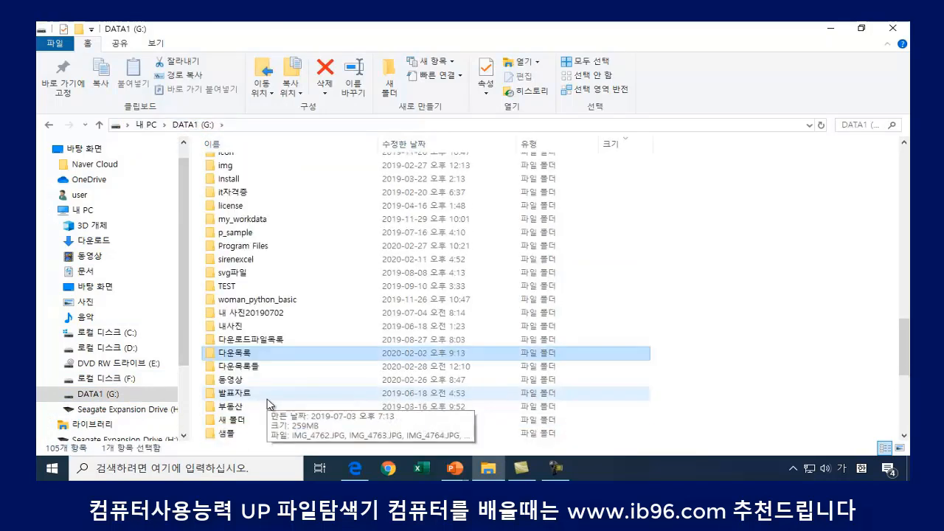
click(242, 369)
key(Return)
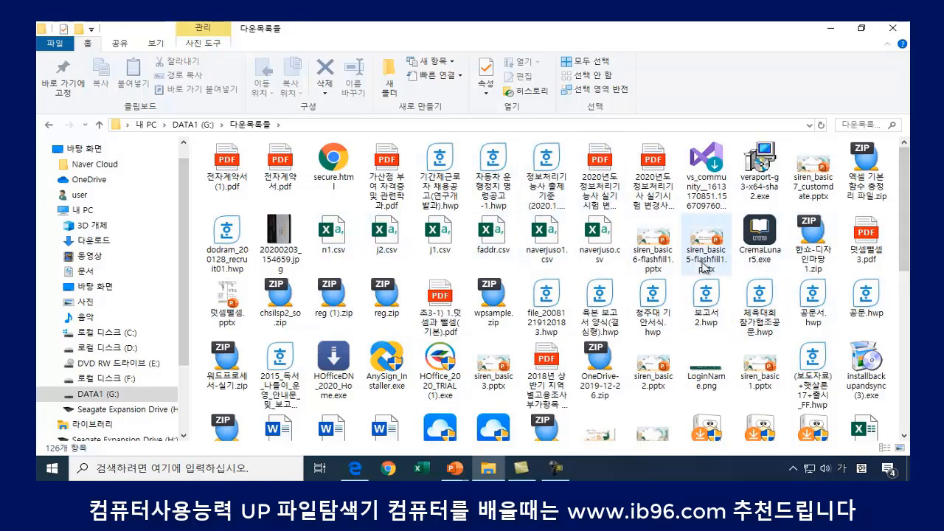
- Select HOffice_2020_TRIAL (1).exe, installbackupandsync (3).exe and HOfficeDN_2020_Home.exe together in the 다운목록들 folder, and clear the selection
scroll(699, 302, down, 6)
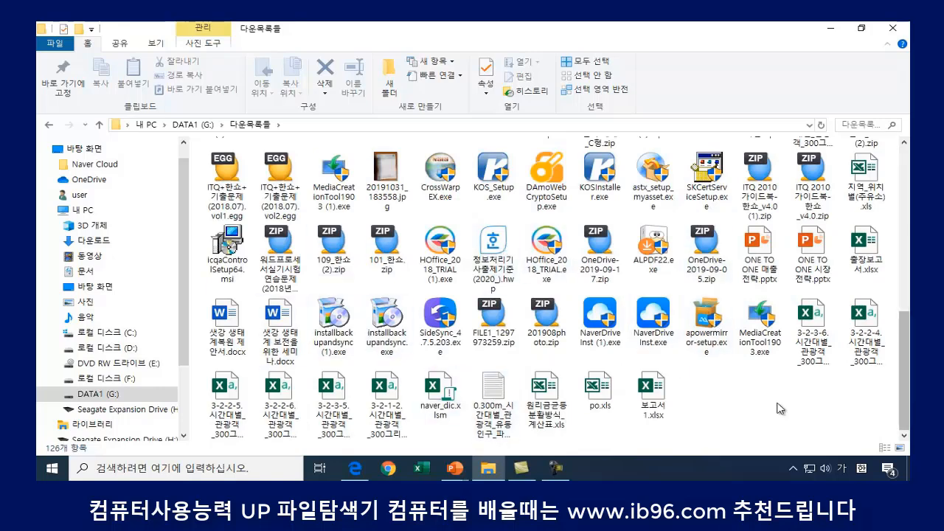
scroll(539, 394, up, 10)
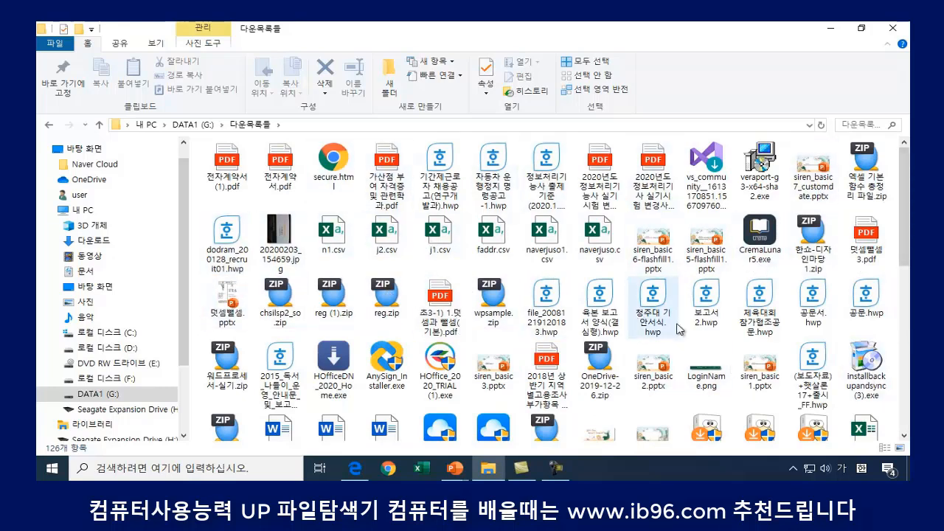
scroll(526, 316, down, 10)
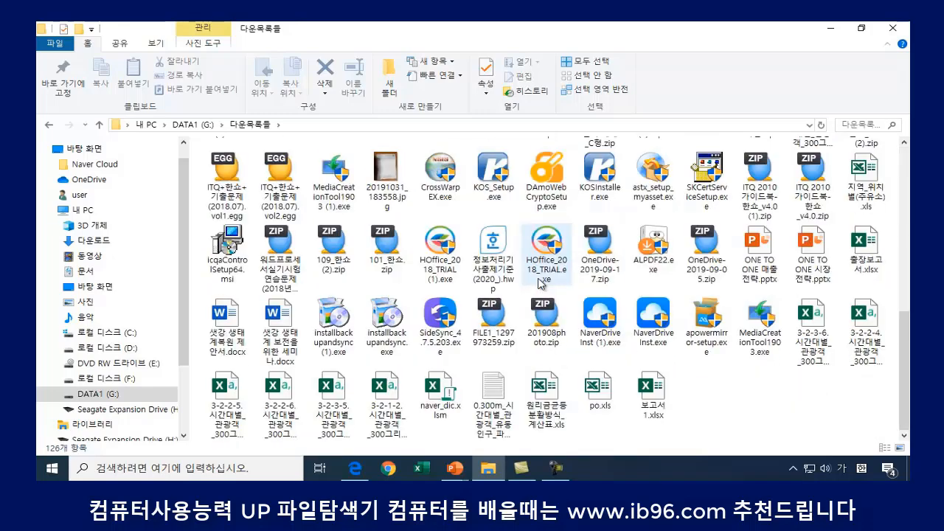
scroll(525, 299, up, 8)
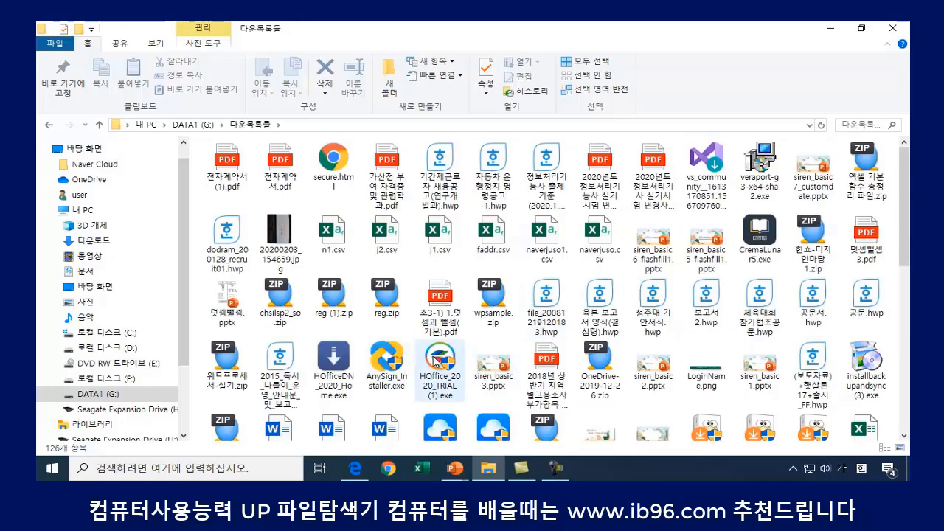
click(438, 361)
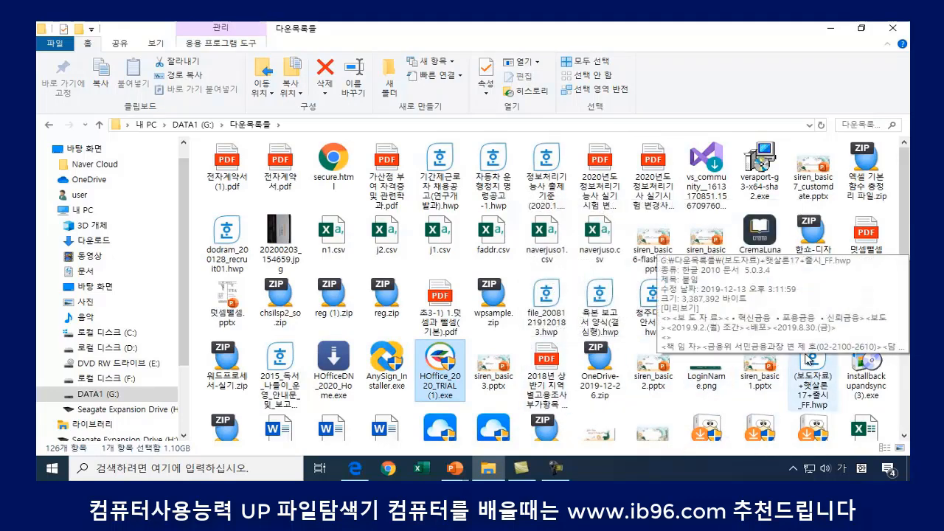
ctrl+click(868, 358)
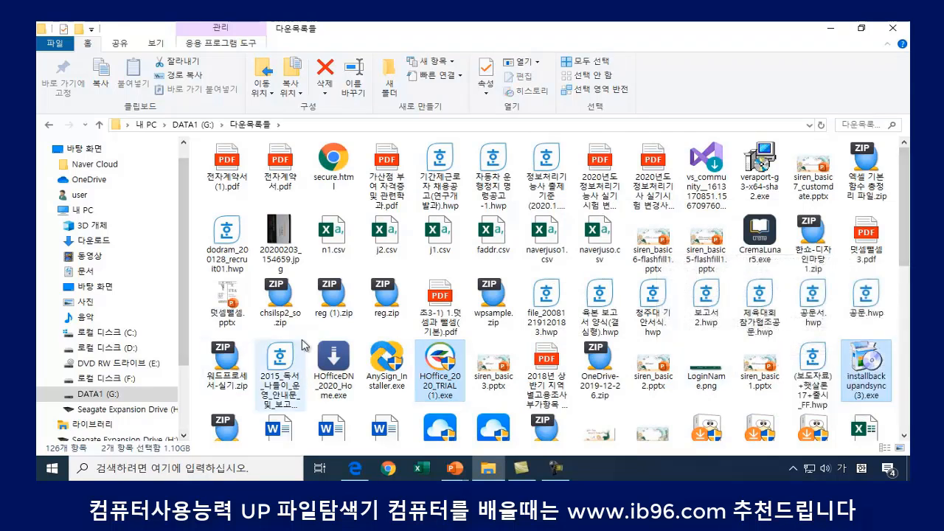
ctrl+click(332, 359)
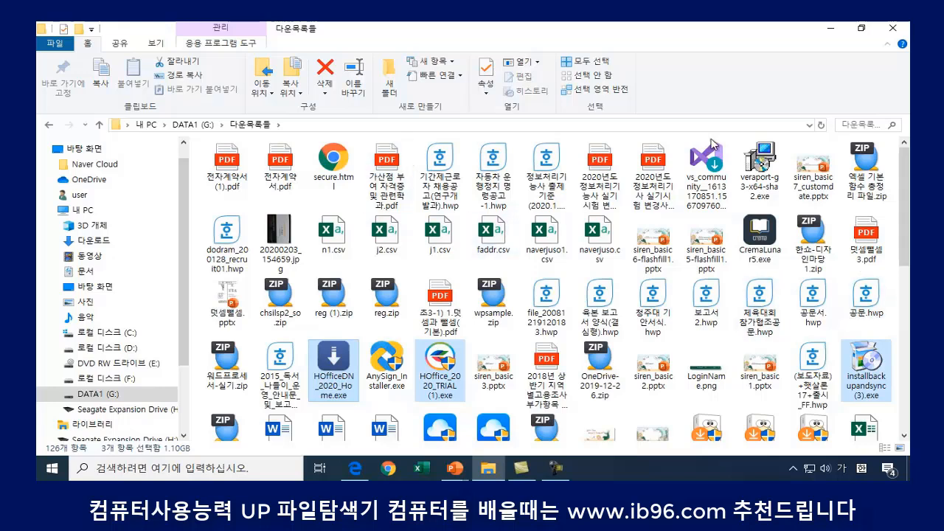
click(415, 273)
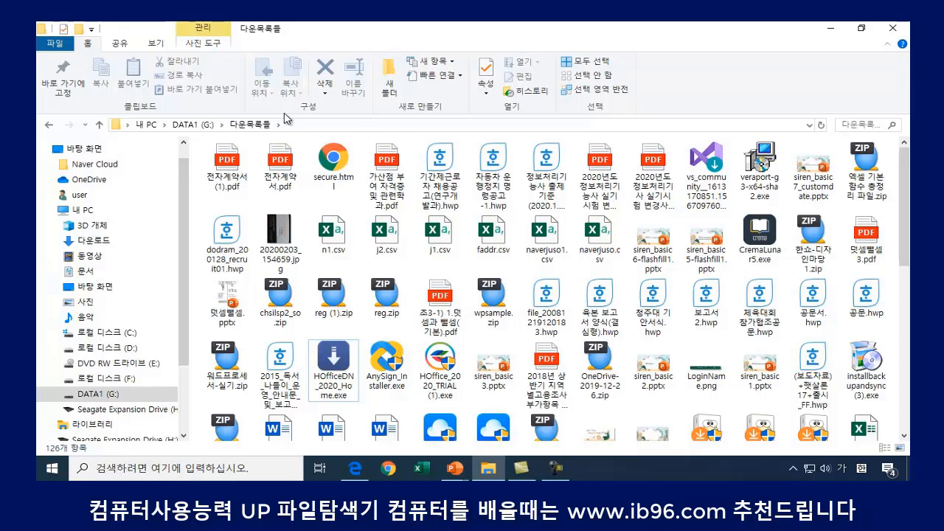
- Group the files in the 다운목록들 folder by type (유형) and look through the file type groups
click(155, 43)
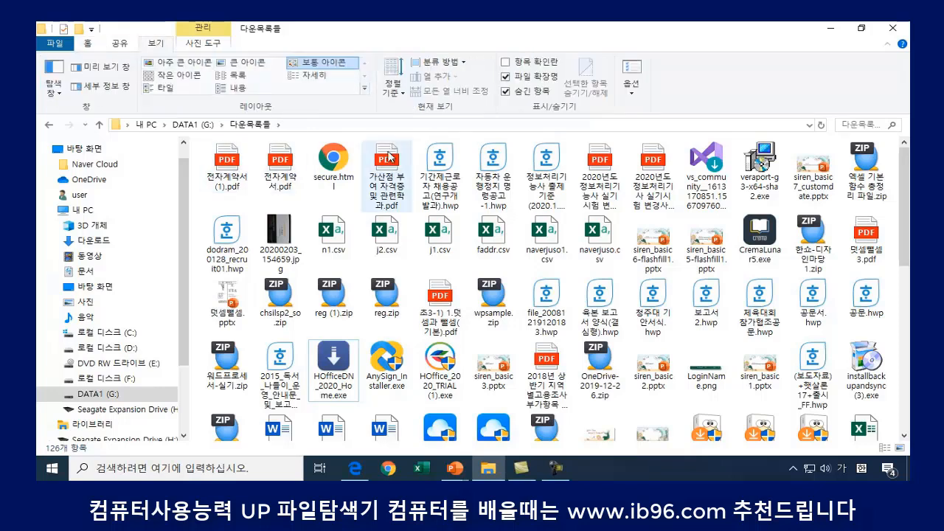
click(280, 164)
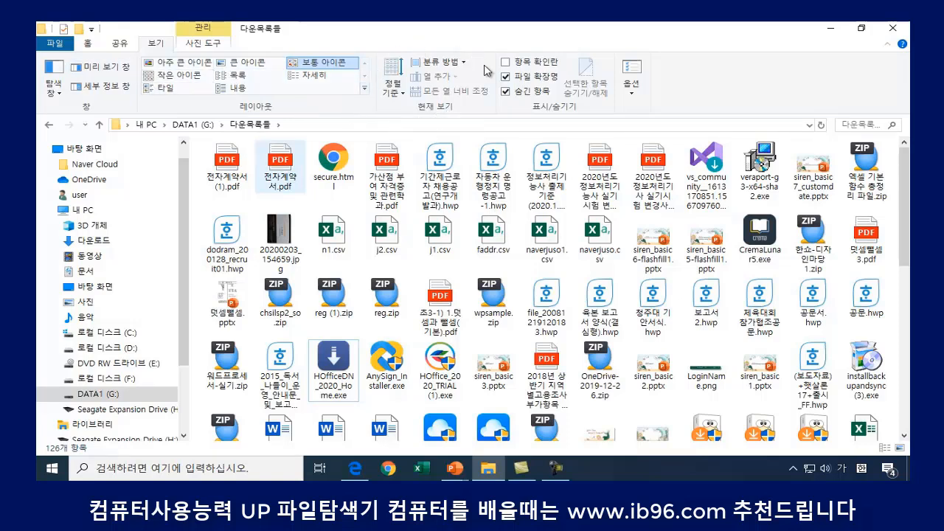
click(410, 166)
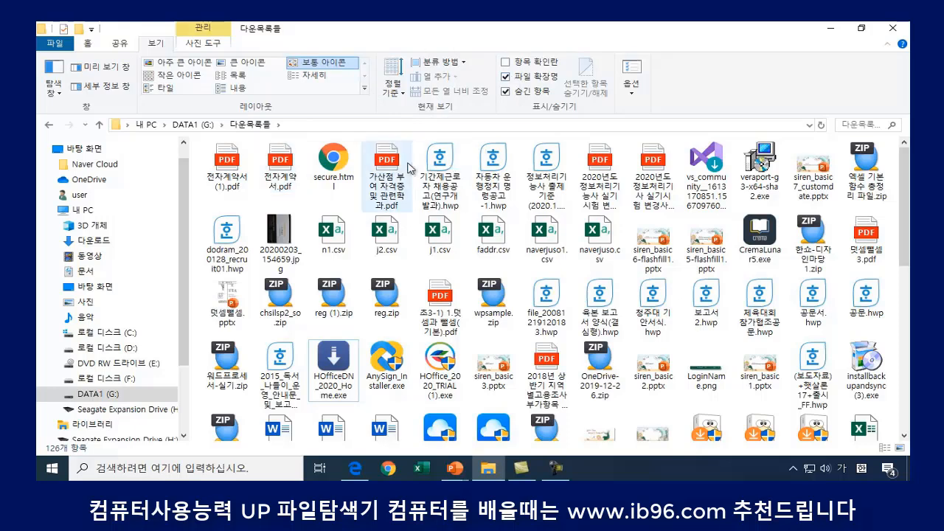
click(467, 68)
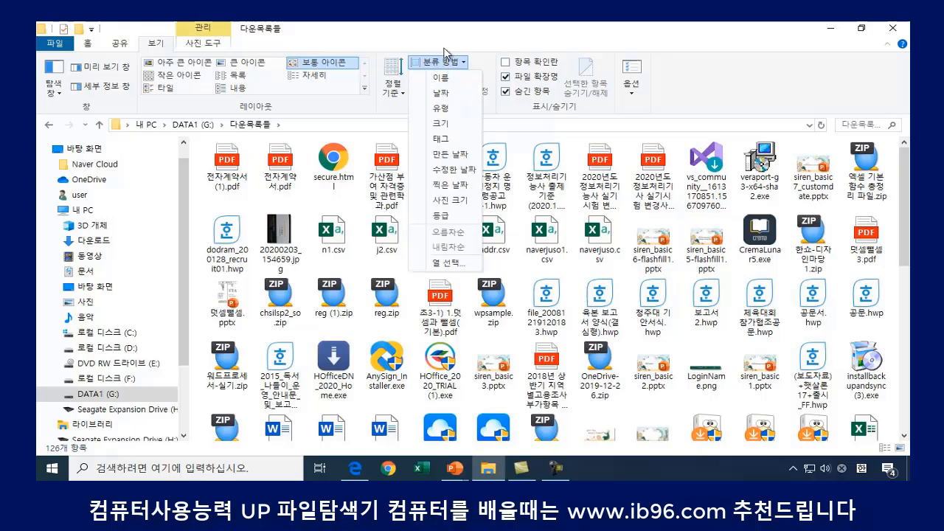
click(443, 111)
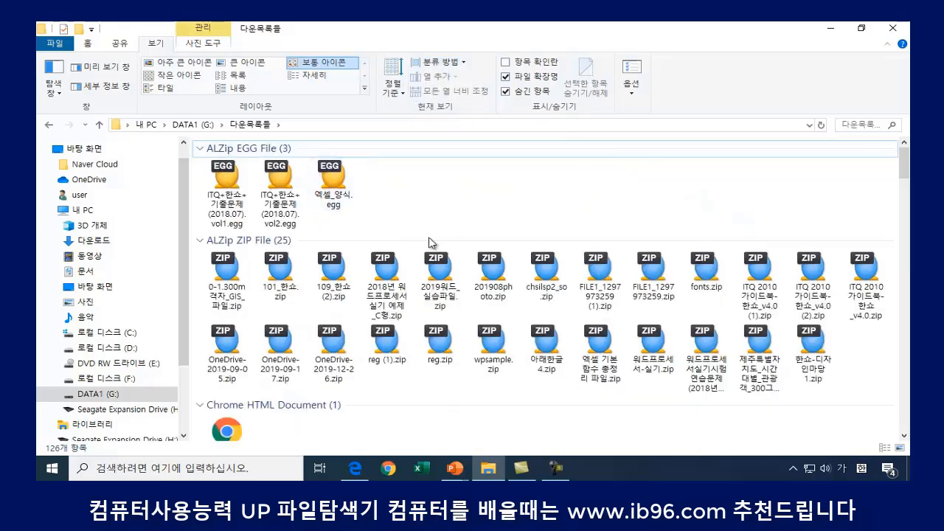
scroll(453, 273, down, 3)
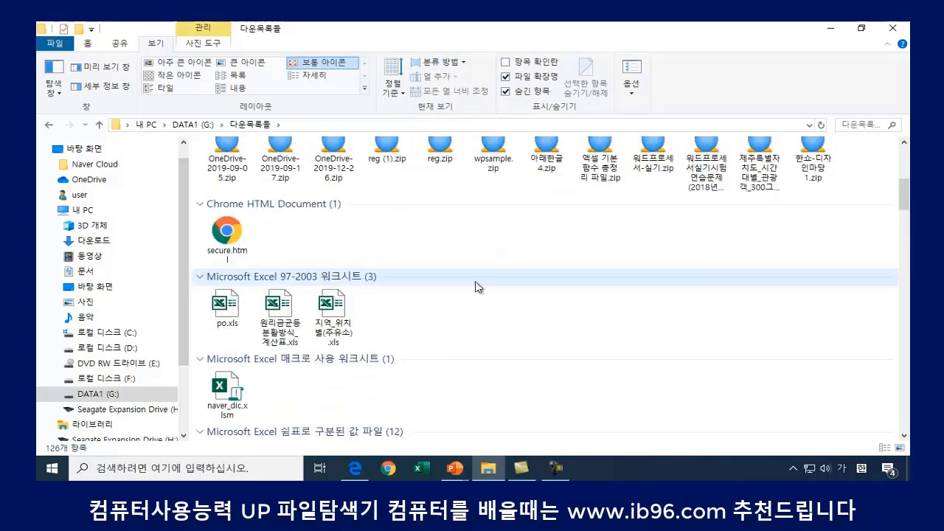
scroll(475, 286, down, 6)
scroll(475, 310, down, 15)
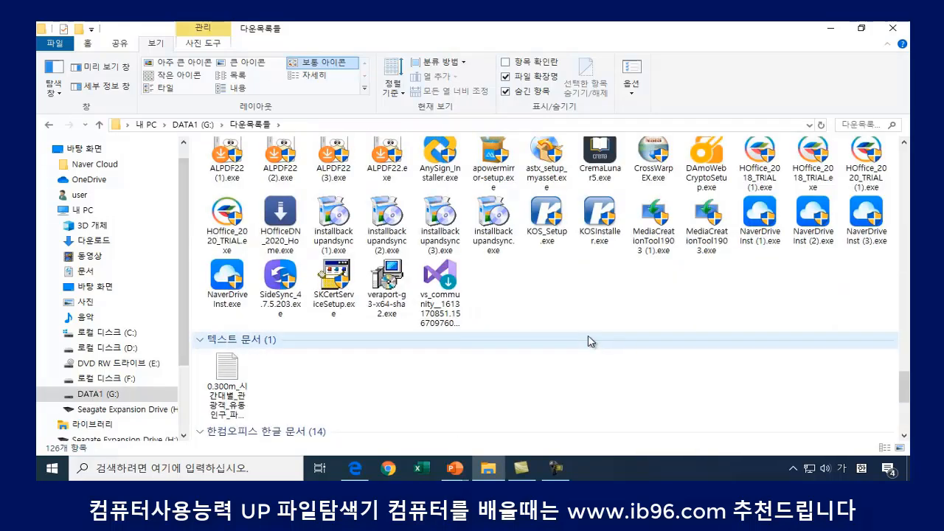
scroll(590, 340, up, 2)
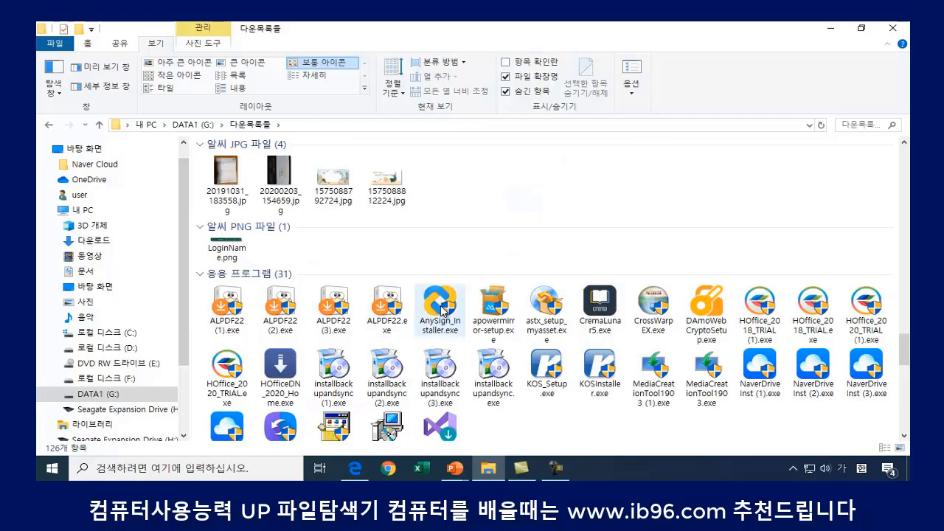
scroll(441, 310, down, 5)
scroll(438, 335, up, 10)
scroll(438, 345, up, 10)
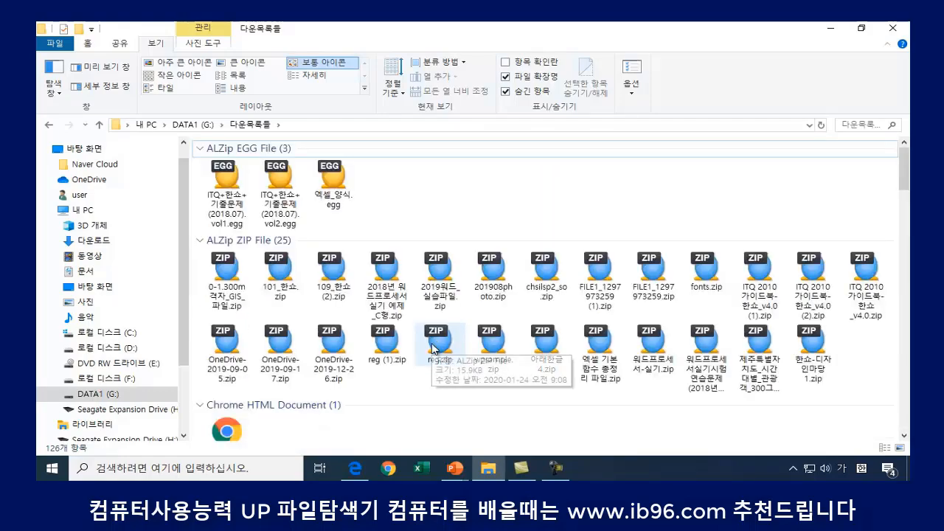
- Remove the grouping from the 다운목록들 folder and sort its files by type (유형)
click(463, 63)
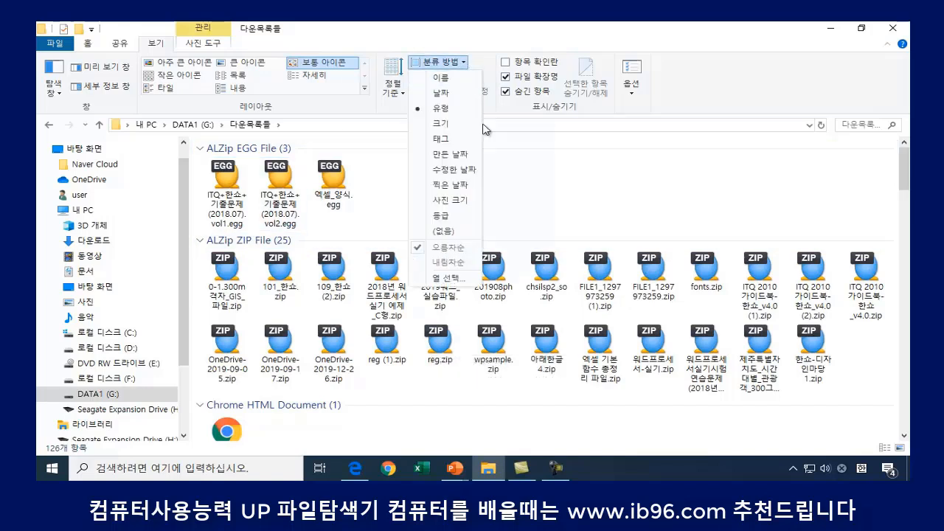
click(446, 232)
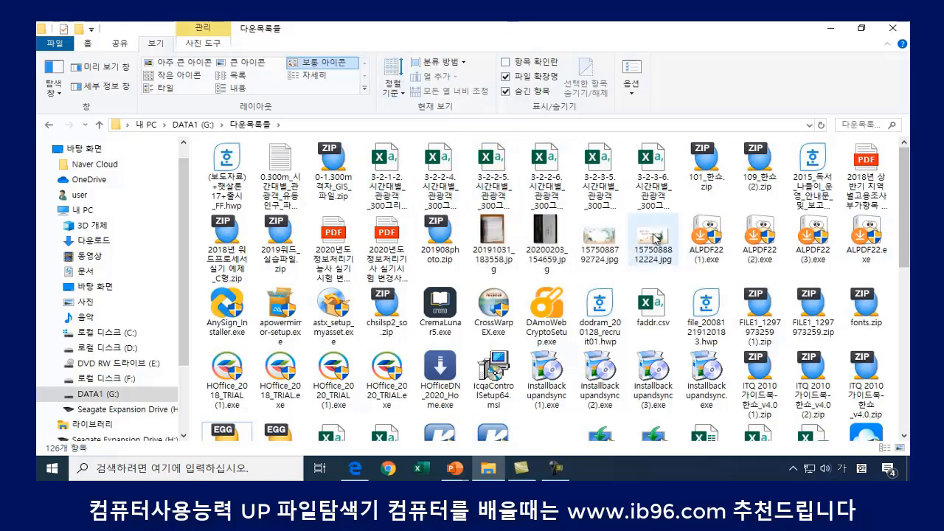
click(405, 97)
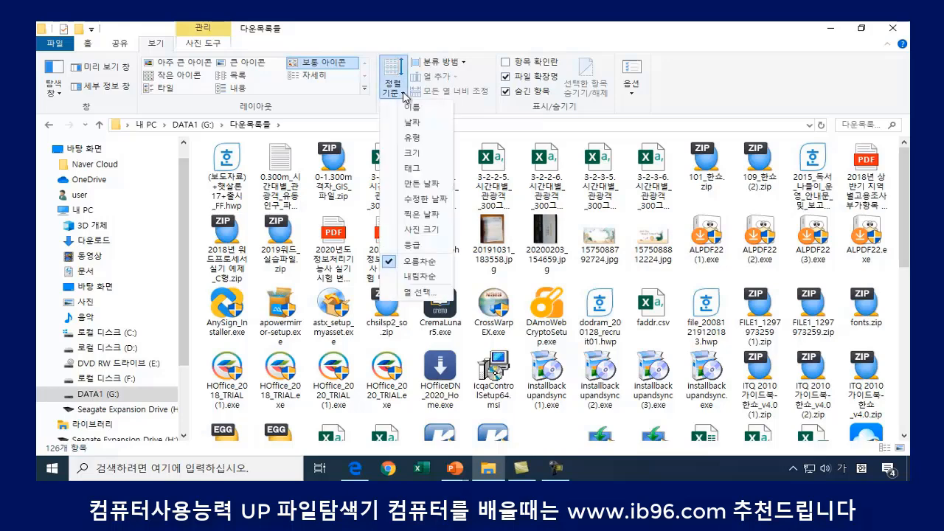
click(426, 138)
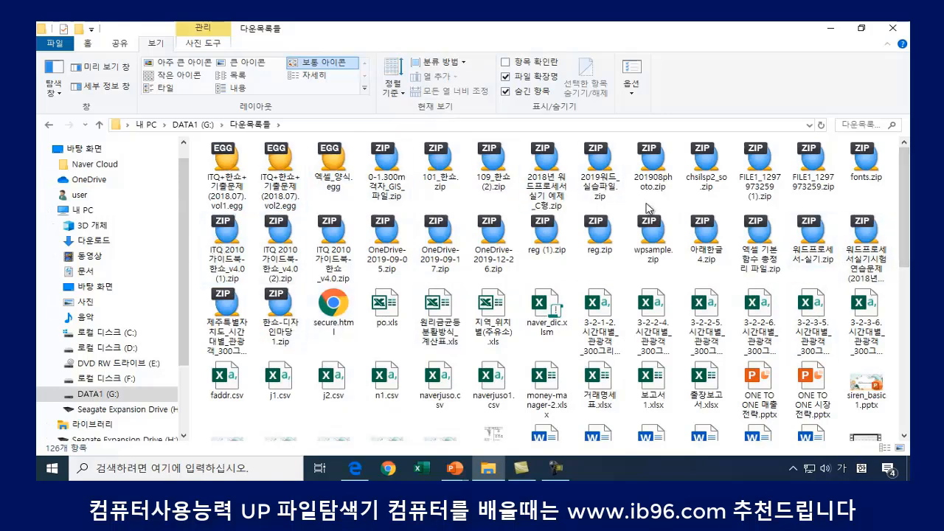
- Group the sorted files by type (유형) again and locate the 응용 프로그램 group
click(465, 69)
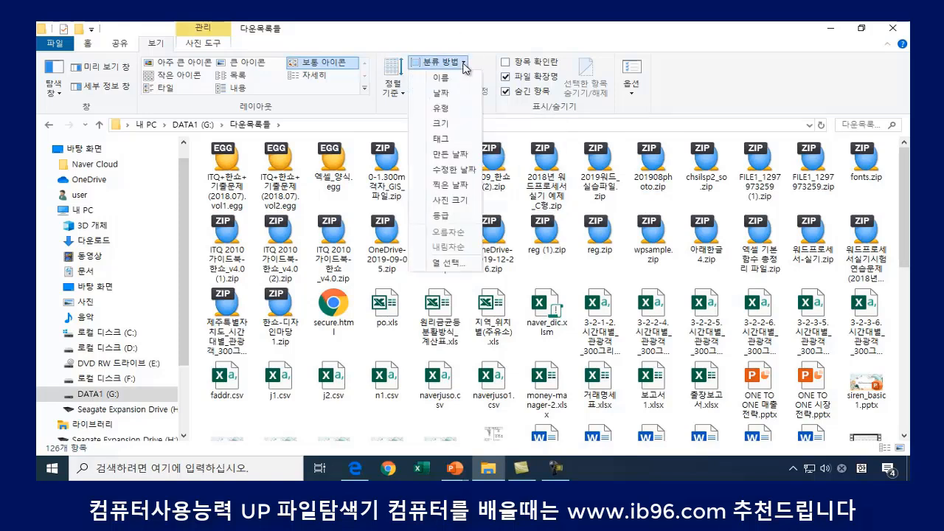
click(445, 108)
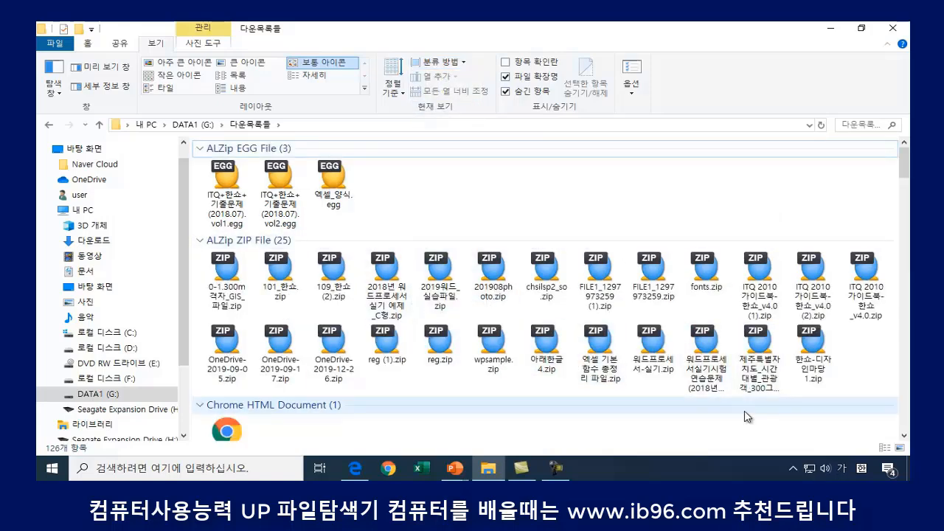
scroll(747, 417, down, 3)
scroll(747, 416, down, 6)
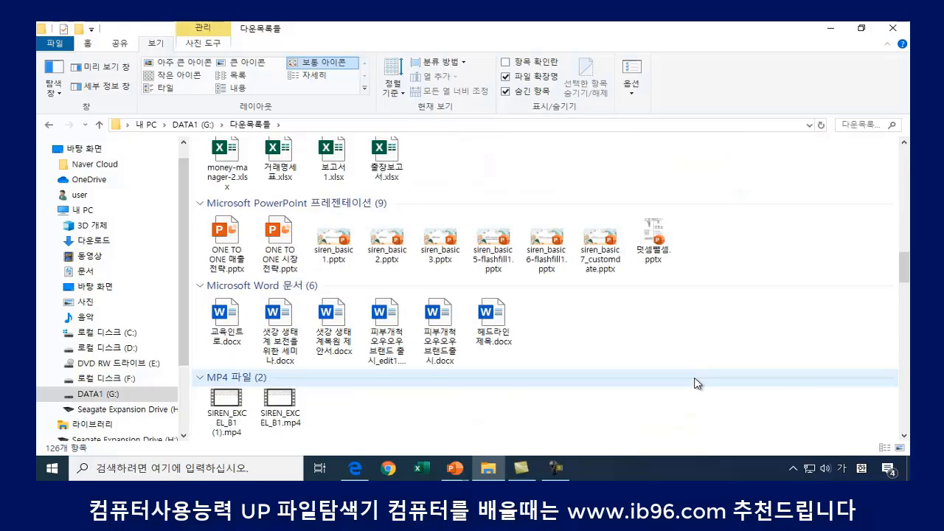
scroll(695, 383, down, 5)
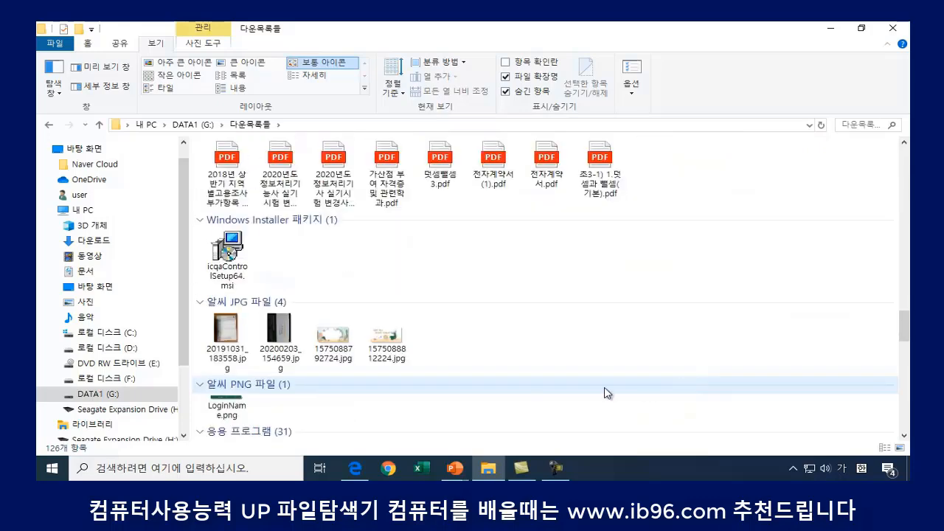
scroll(681, 322, down, 5)
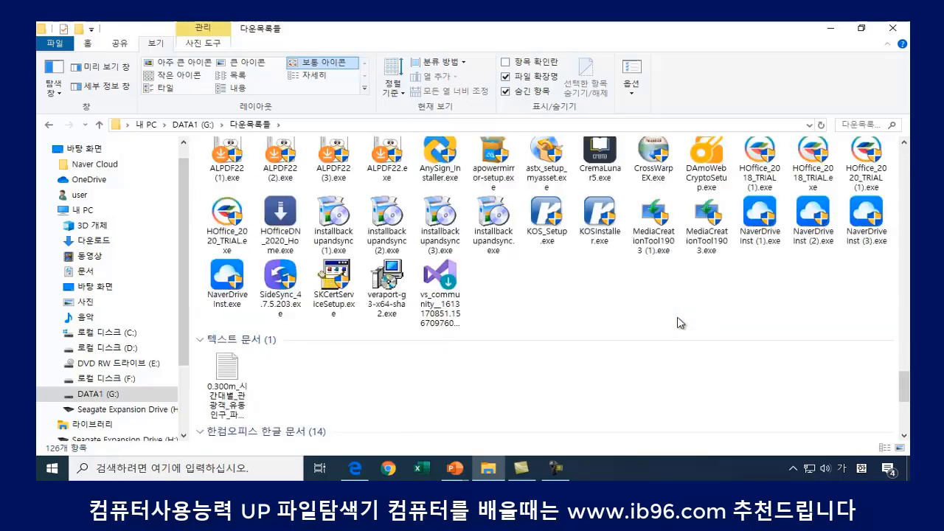
scroll(680, 322, up, 2)
scroll(678, 322, down, 1)
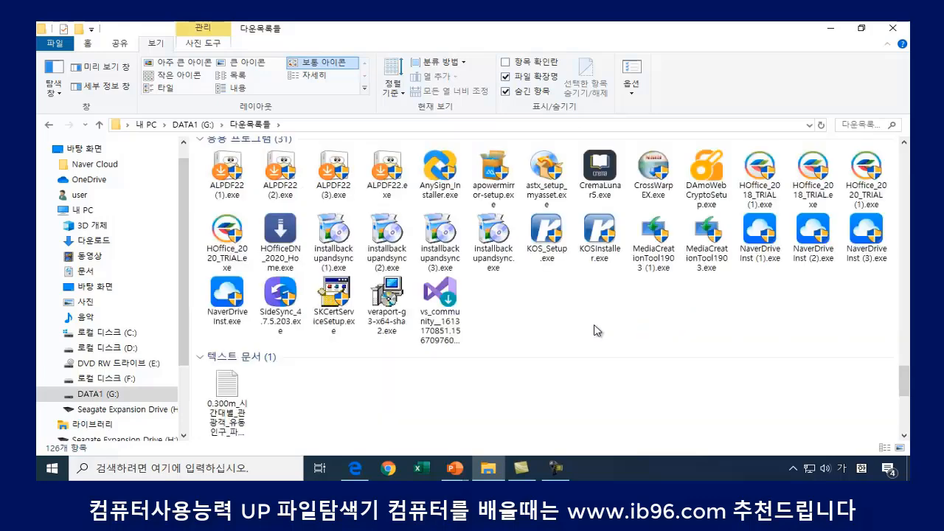
scroll(380, 255, up, 1)
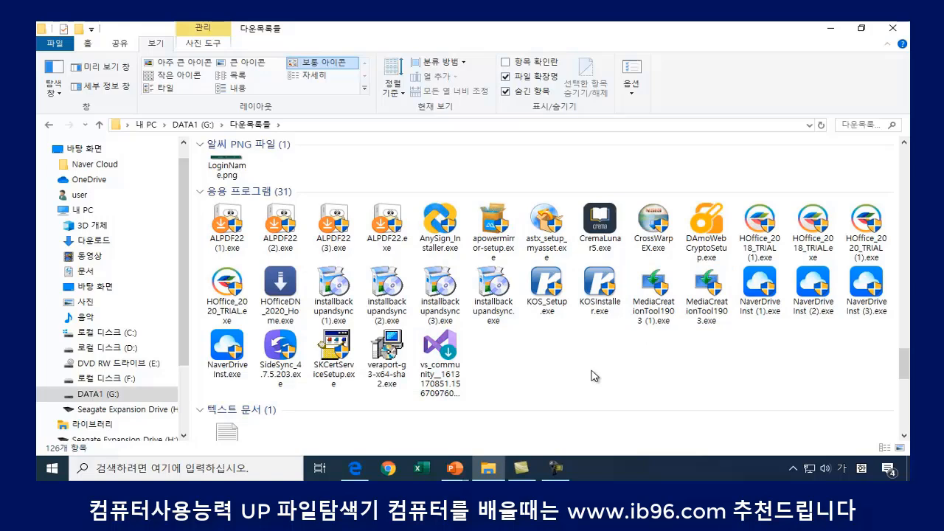
- Permanently delete all files in the 응용 프로그램 group except HOffice_2020_TRIAL.exe, HOfficeDN_2020_Home.exe, SideSync_4.7.5.203.exe and the vs_community installer
click(230, 221)
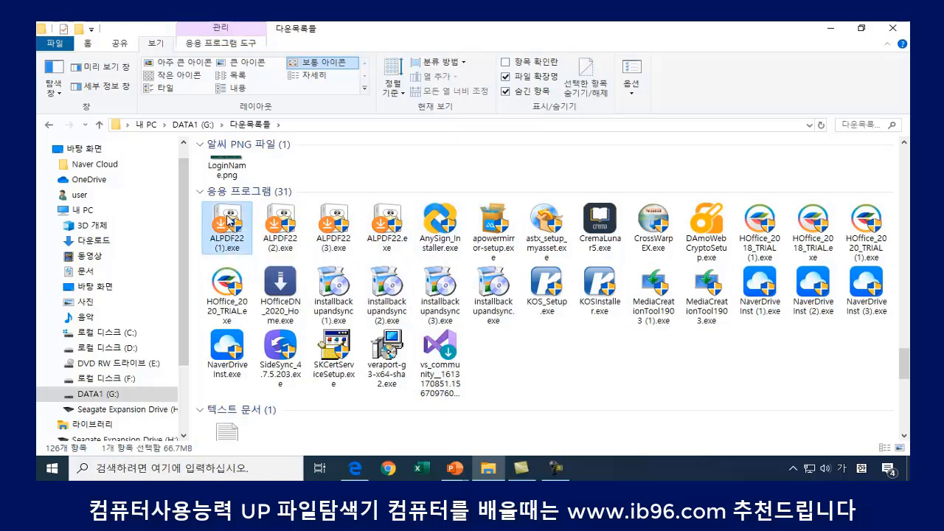
shift+click(448, 355)
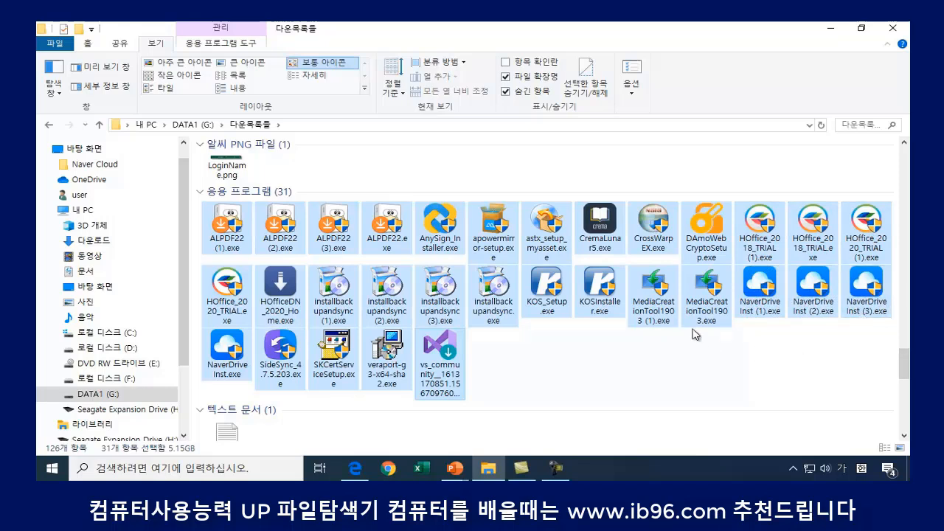
ctrl+click(230, 288)
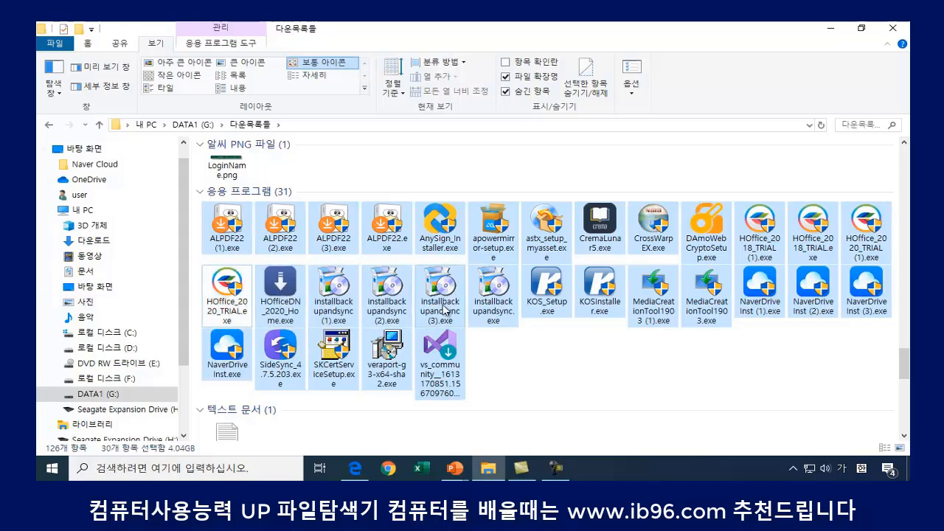
ctrl+click(282, 295)
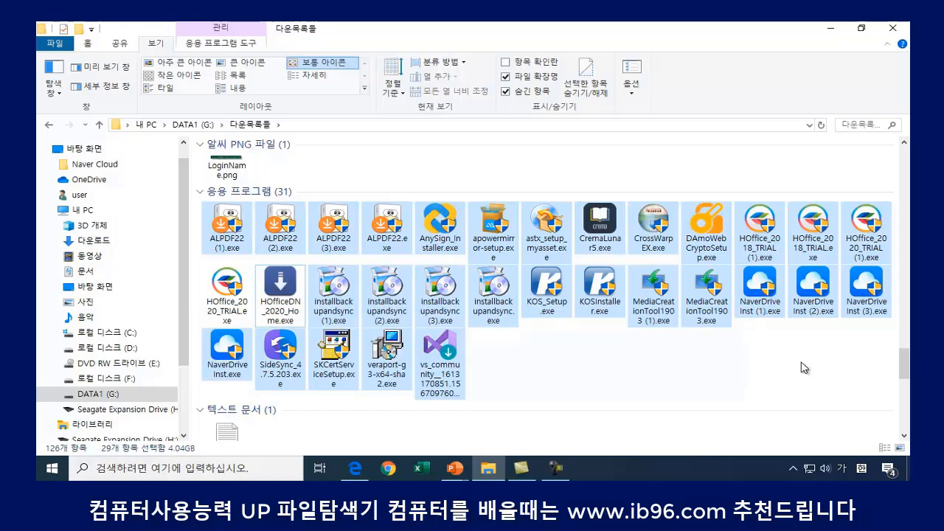
ctrl+click(274, 353)
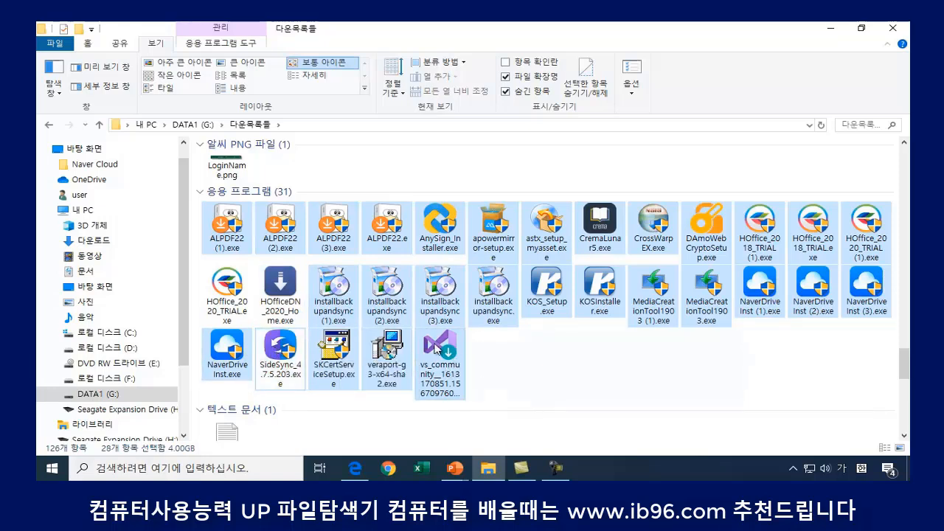
ctrl+click(438, 348)
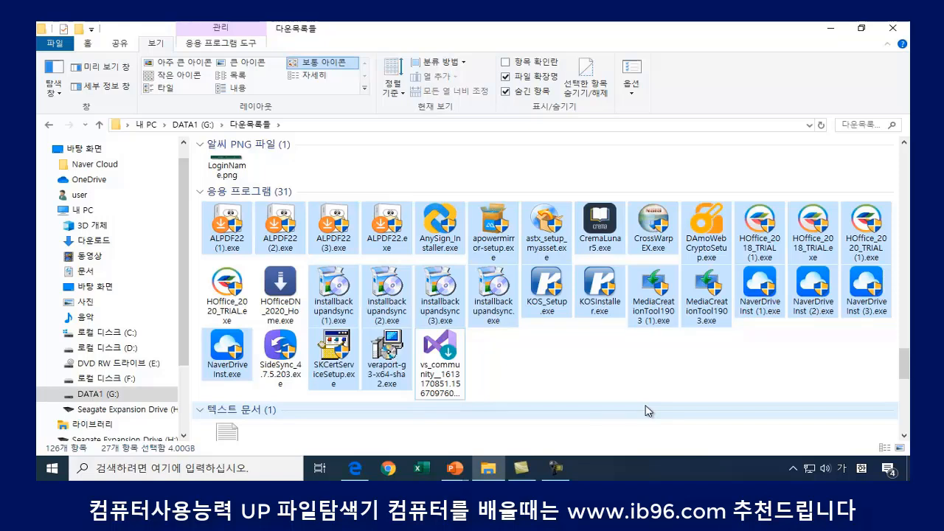
key(shift+Delete)
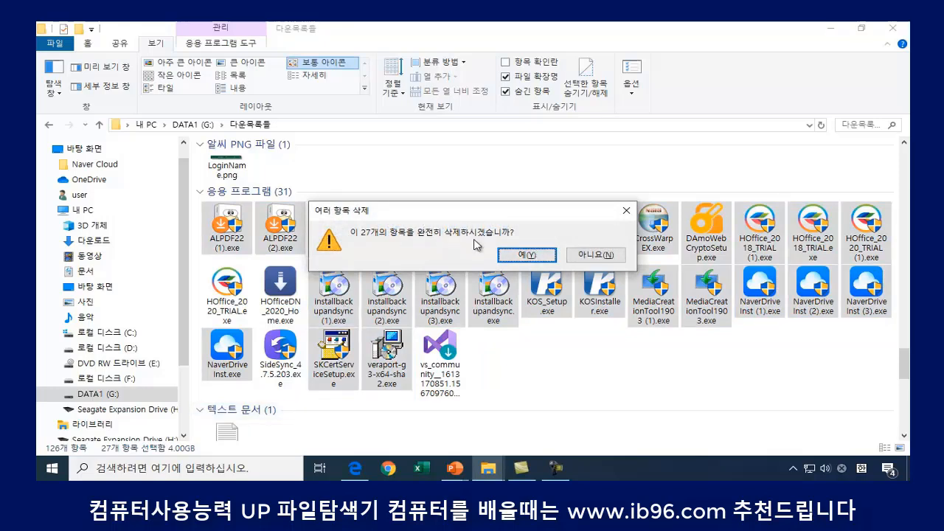
click(530, 256)
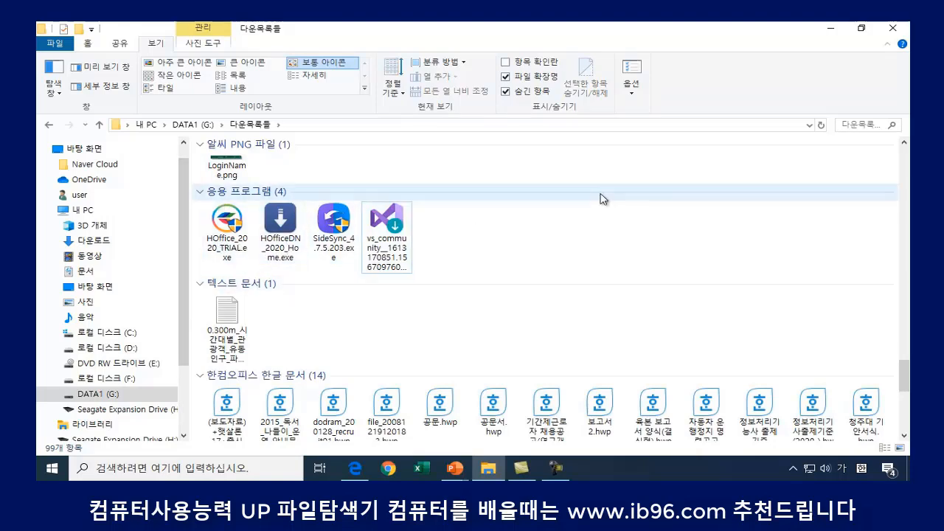
scroll(543, 230, up, 2)
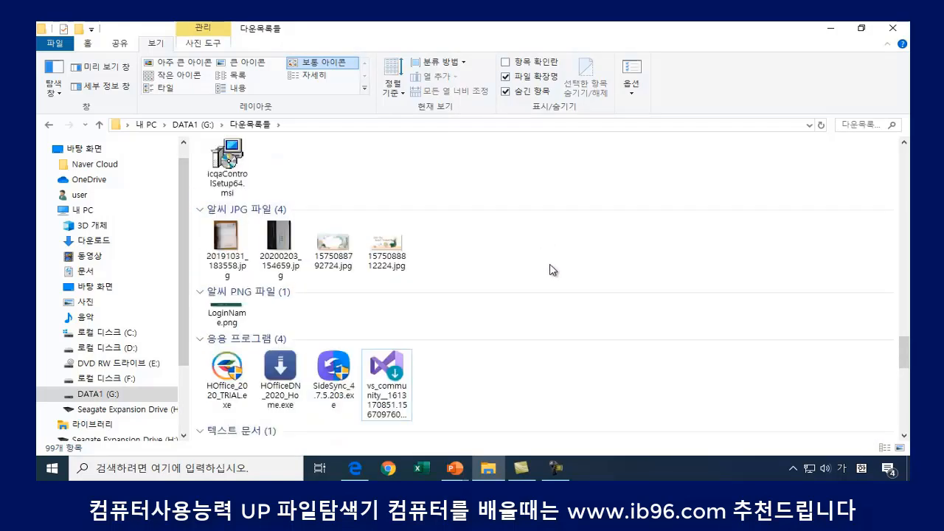
scroll(561, 313, down, 4)
scroll(561, 312, up, 3)
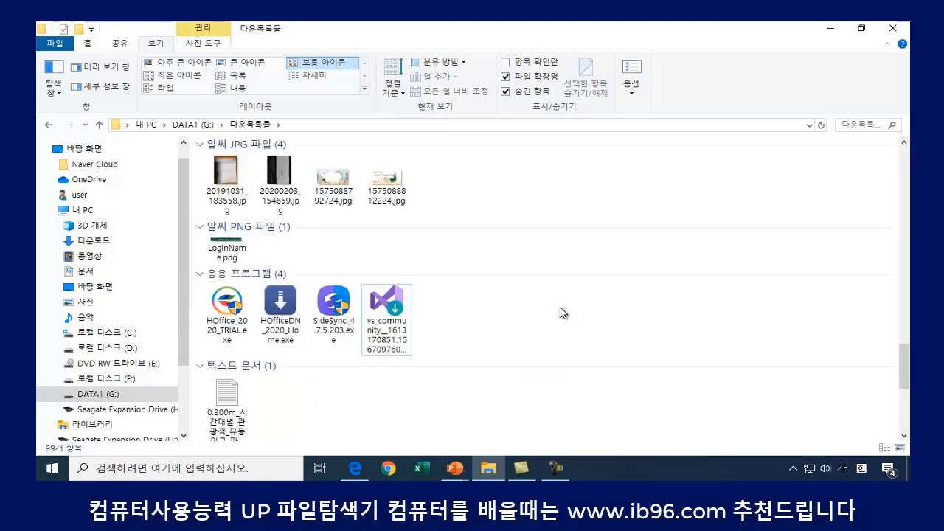